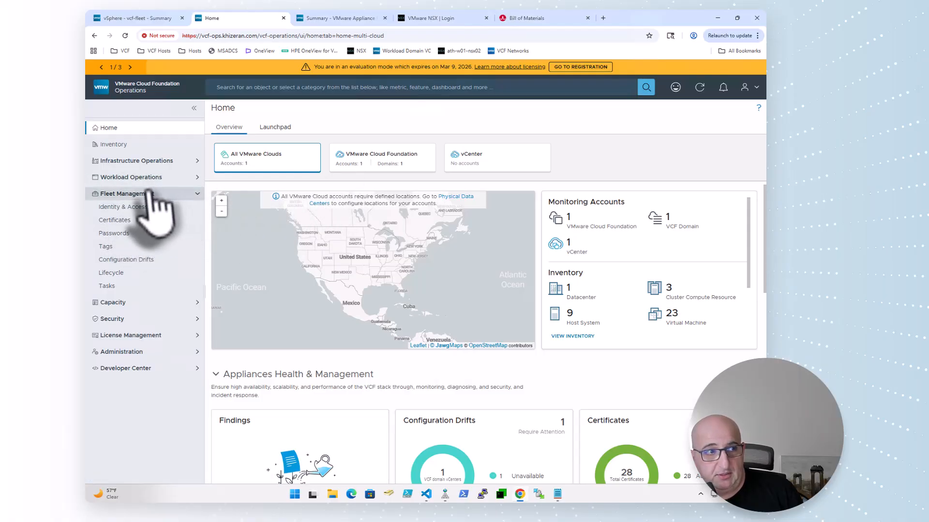
Step: Open the lifecycle updates page of the ath-m01 domain in the Athens VCF instance
left_click(145, 276)
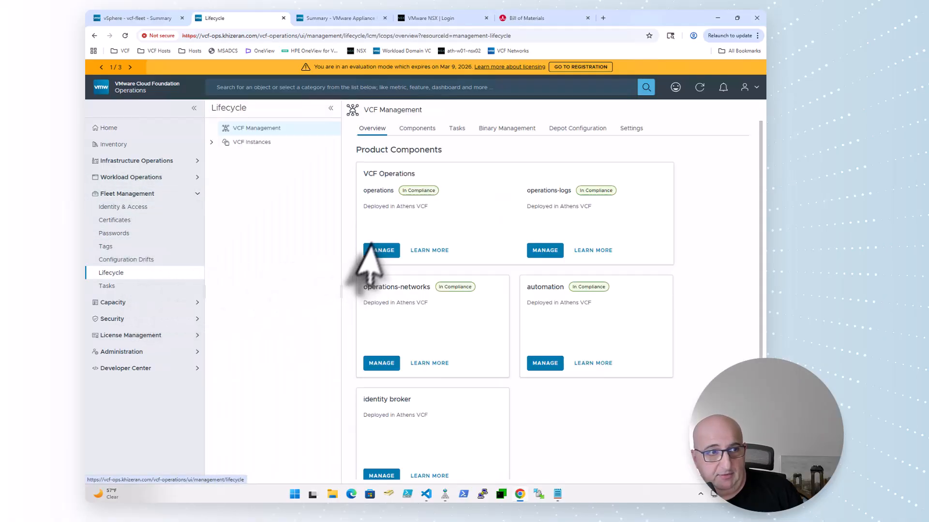
left_click(212, 143)
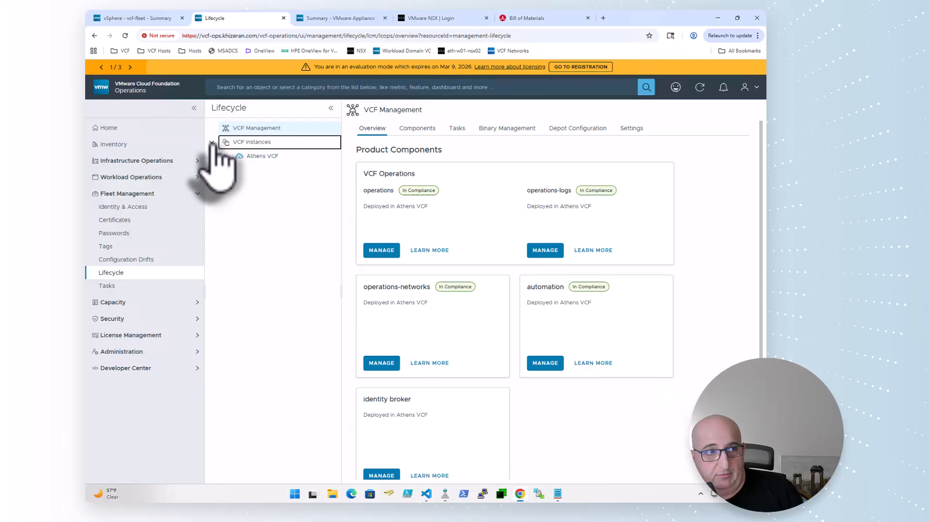
left_click(259, 156)
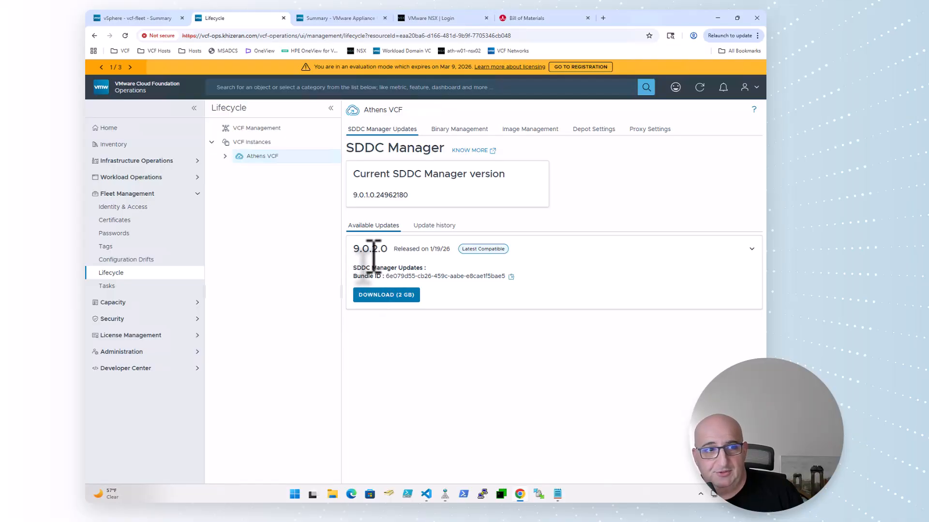
left_click(225, 156)
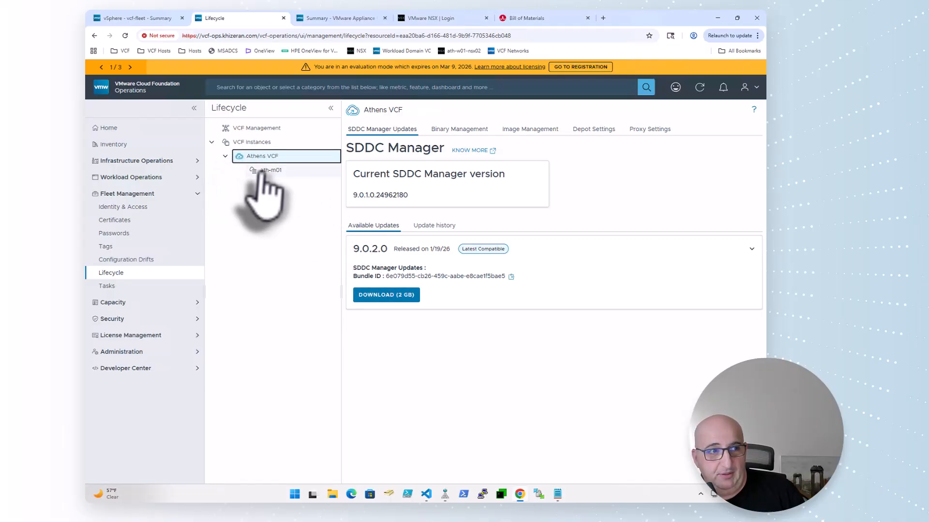
left_click(267, 170)
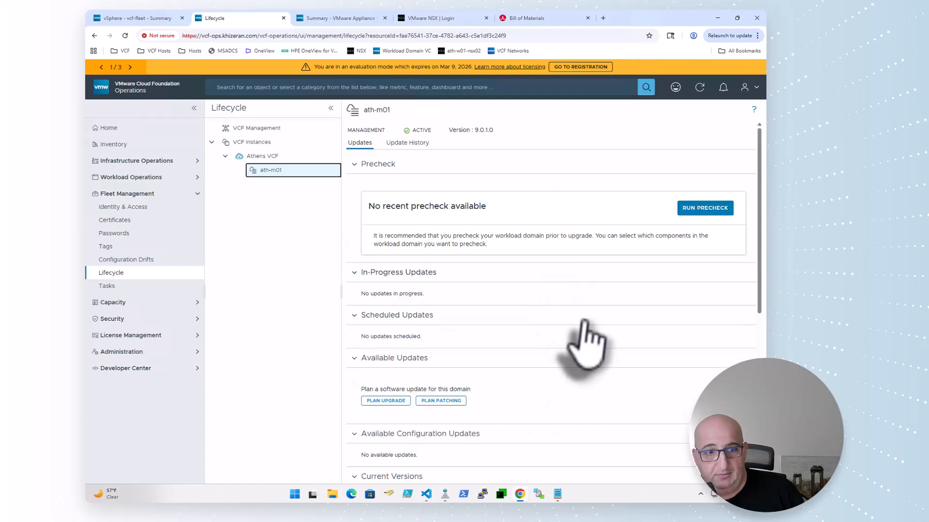
Step: Plan an upgrade of the ath-m01 domain to target version VMware Cloud Foundation 9.0.2.0 and complete the plan
scroll(587, 338, "down", 3)
scroll(591, 344, "down", 3)
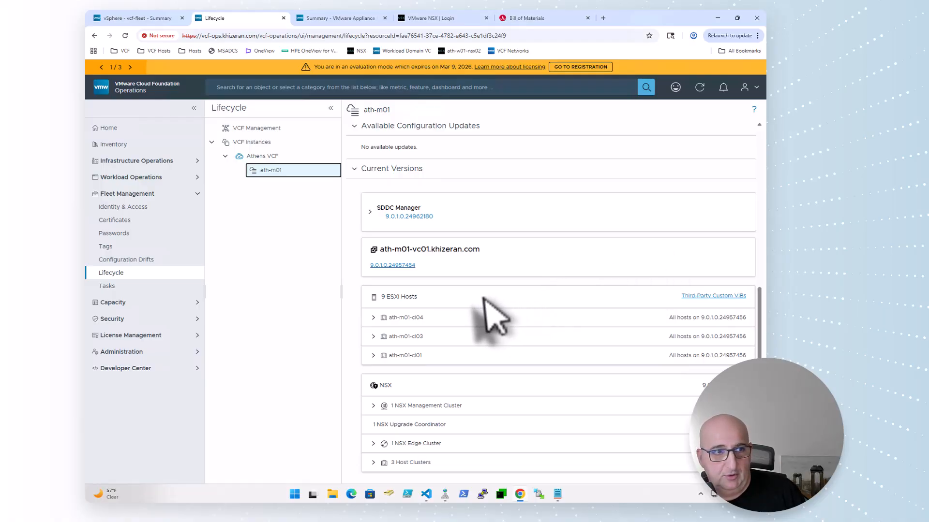
scroll(491, 311, "up", 5)
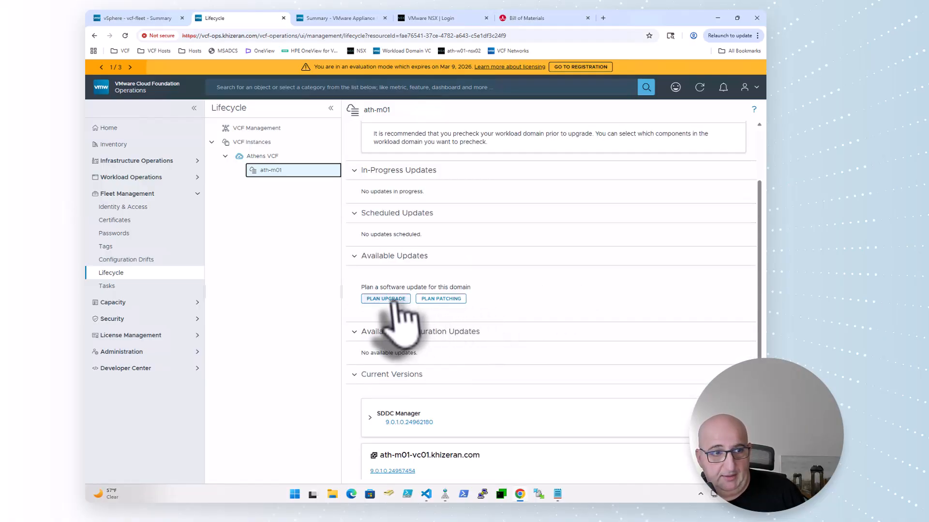
left_click(395, 300)
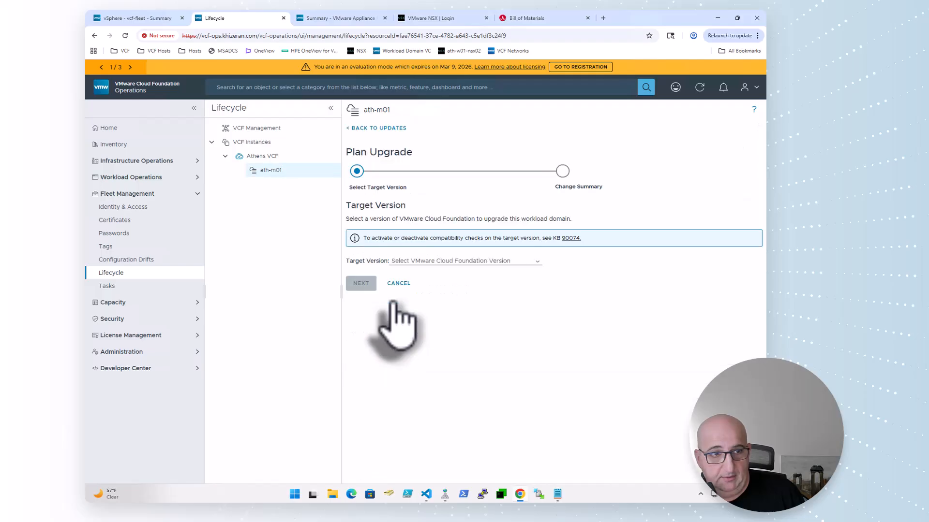
left_click(498, 261)
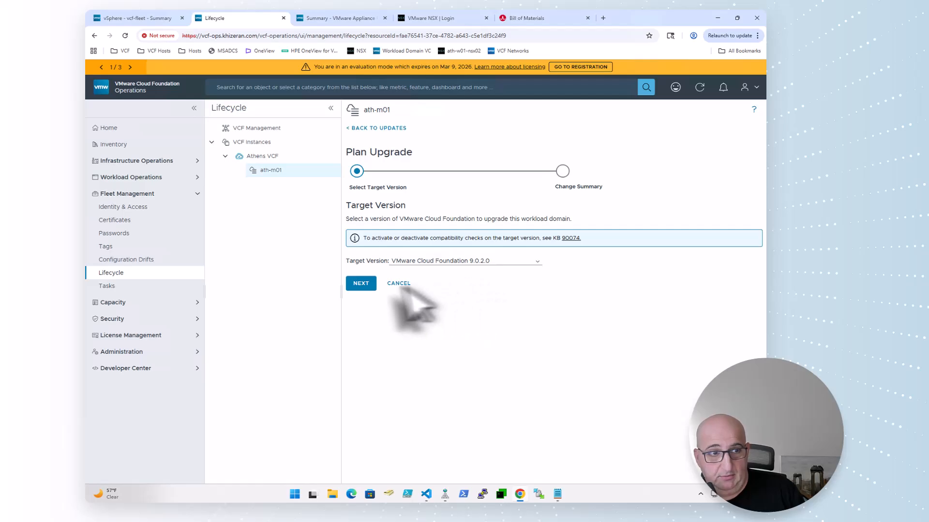
left_click(363, 285)
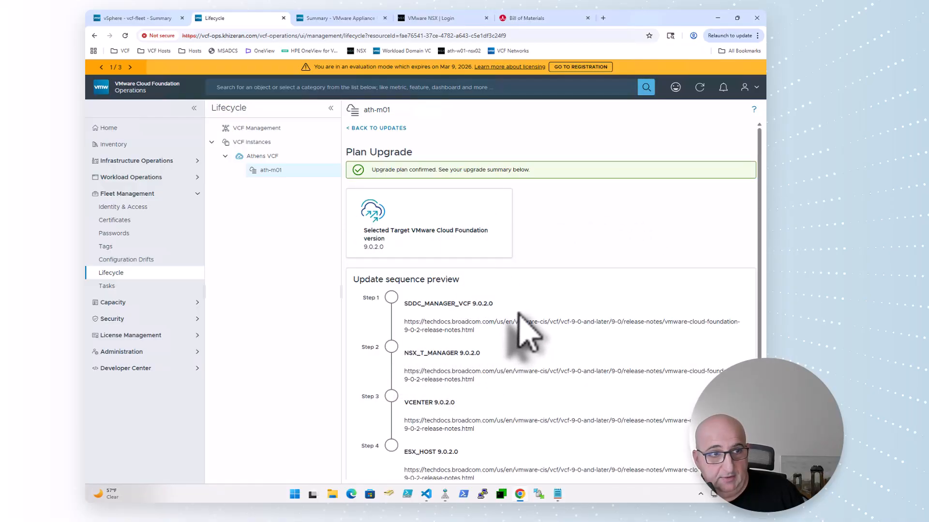
scroll(527, 334, "down", 1)
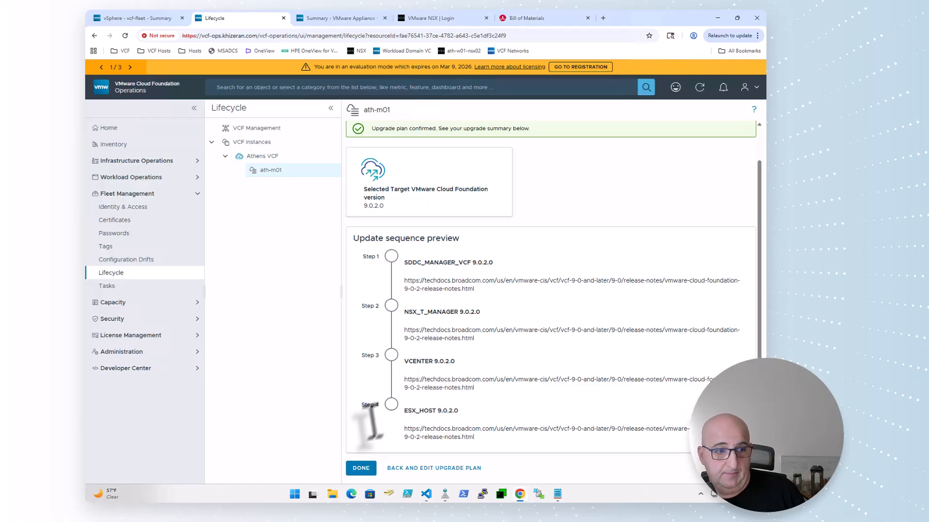
left_click(362, 468)
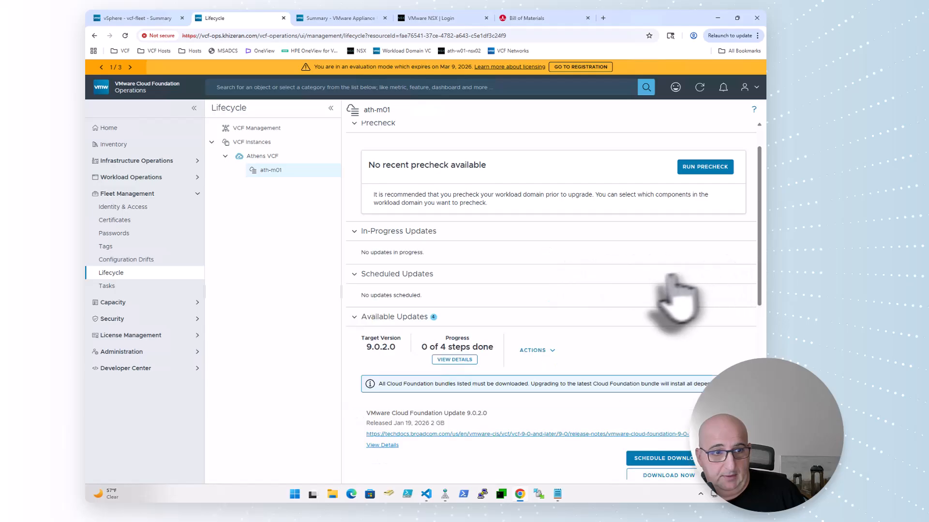
Step: Download the VMware Cloud Foundation Update 9.0.2.0 bundle for ath-m01 and start the update immediately
scroll(629, 300, "down", 2)
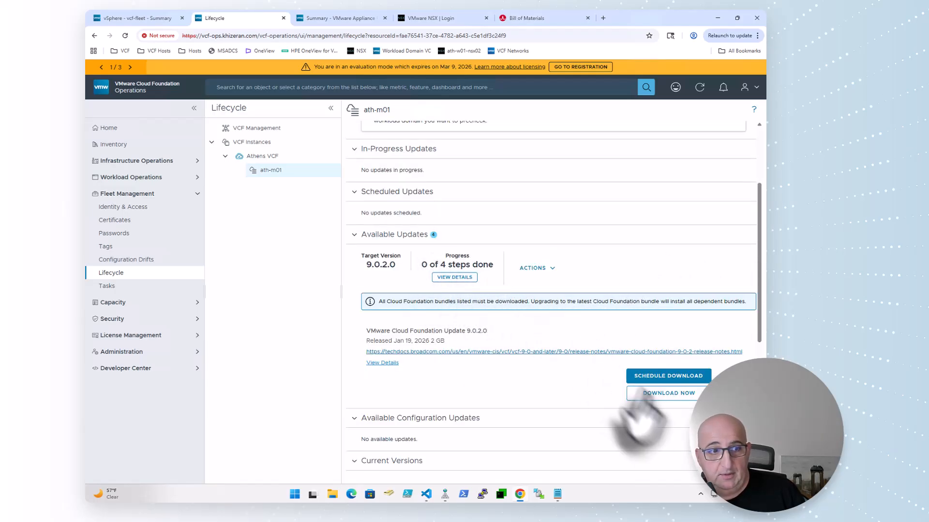
left_click(669, 393)
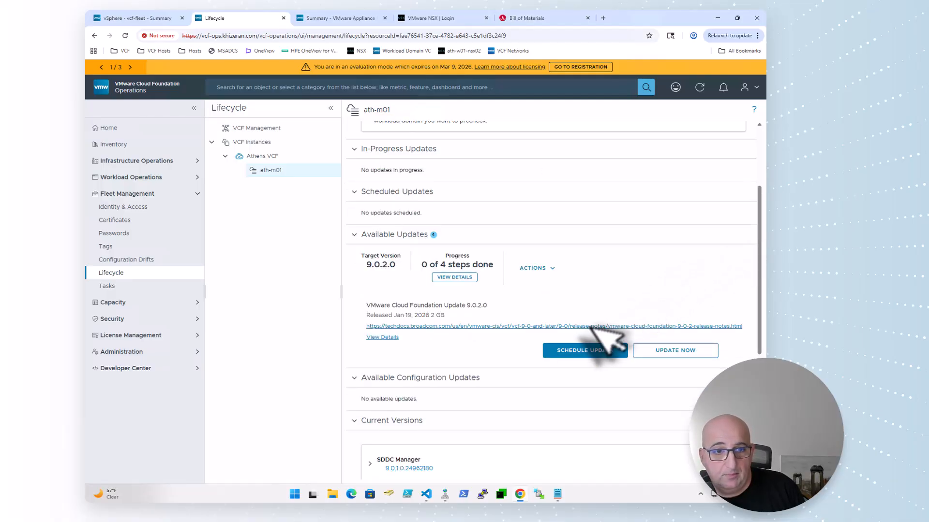
scroll(523, 316, "up", 1)
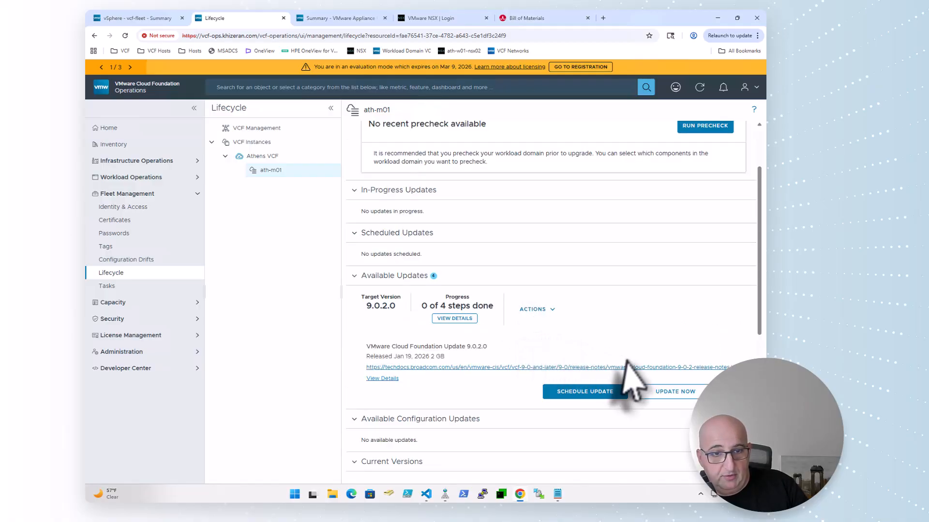
left_click(685, 398)
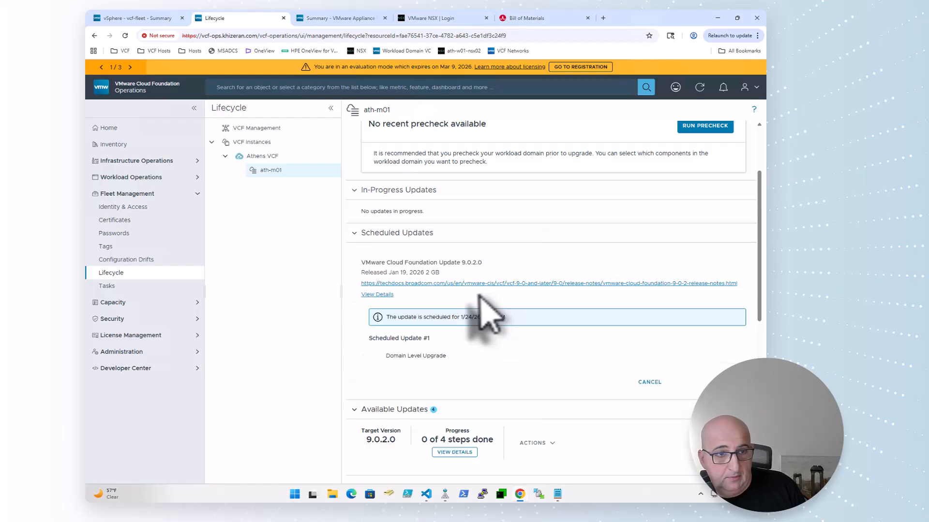
scroll(435, 321, "down", 1)
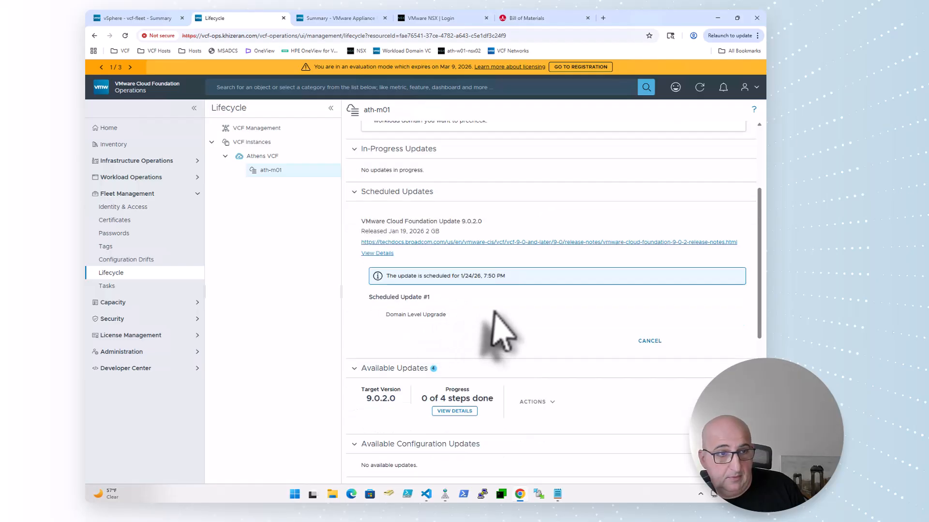
scroll(374, 282, "down", 1)
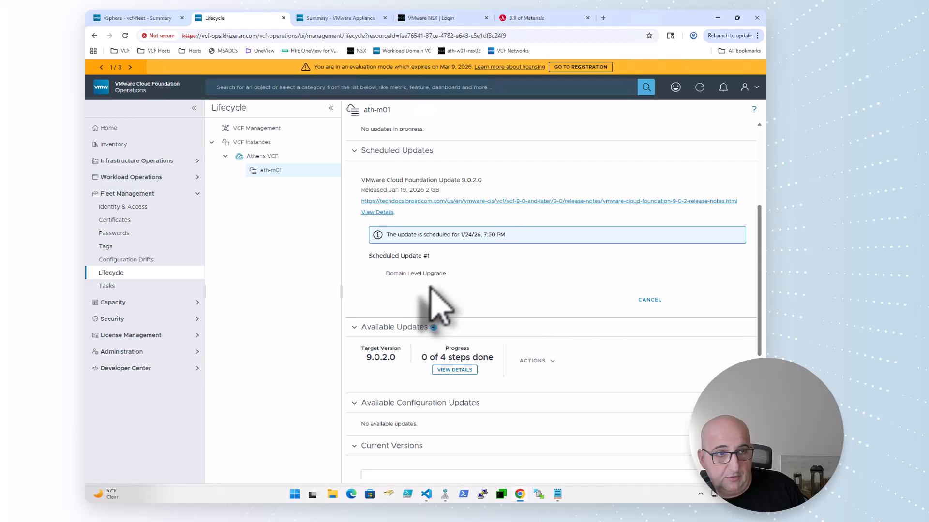
Step: Check the SDDC Manager upgrade task's subtasks and task info in the Athens VCF task list
left_click(135, 282)
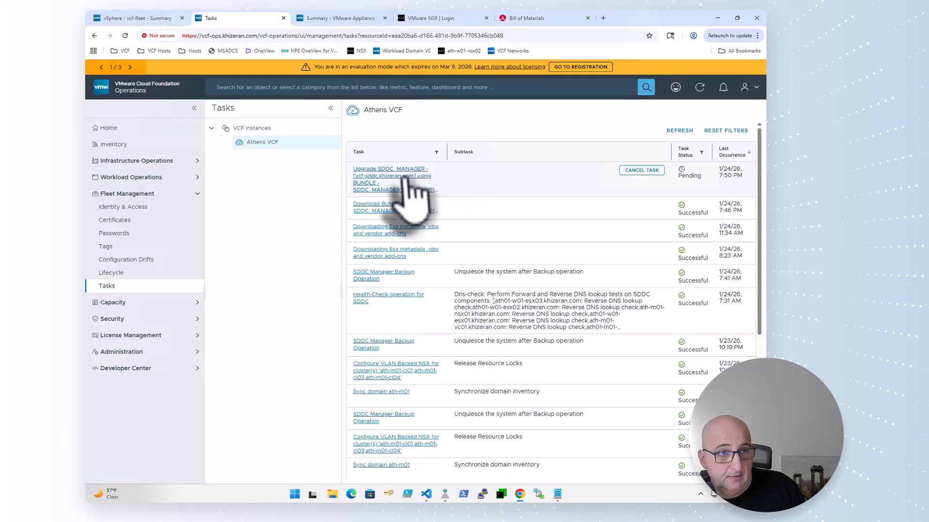
left_click(405, 178)
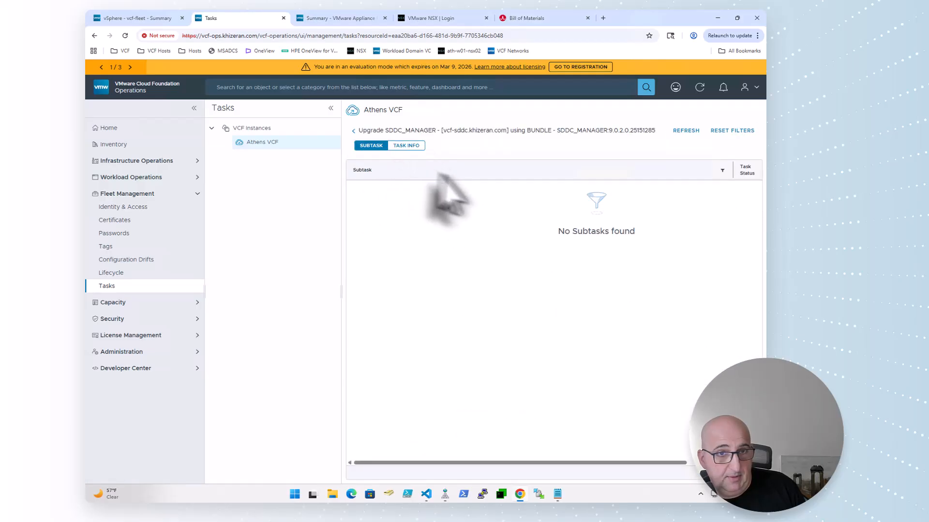
left_click(685, 133)
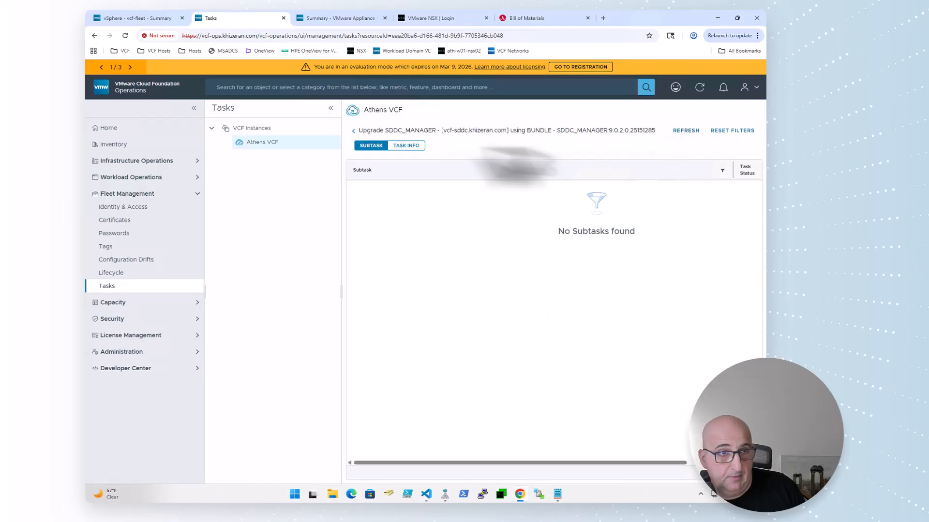
left_click(406, 146)
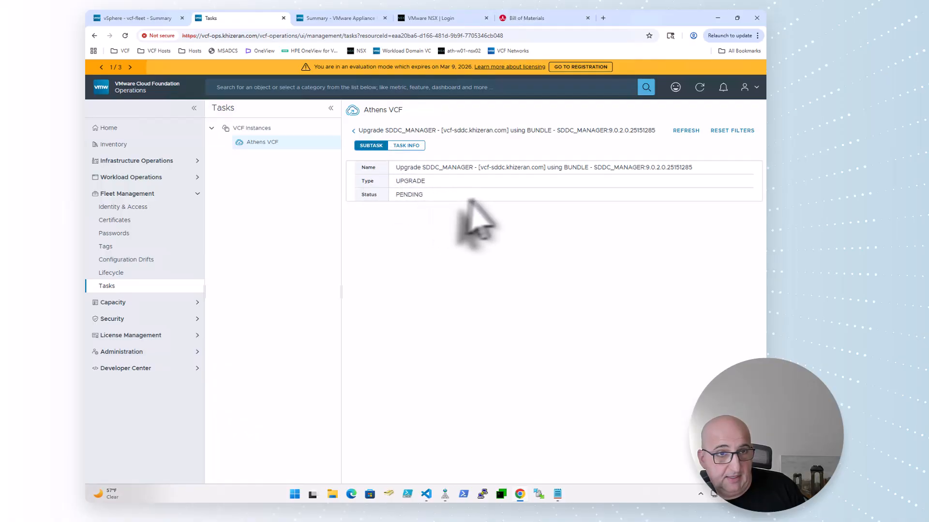
left_click(355, 131)
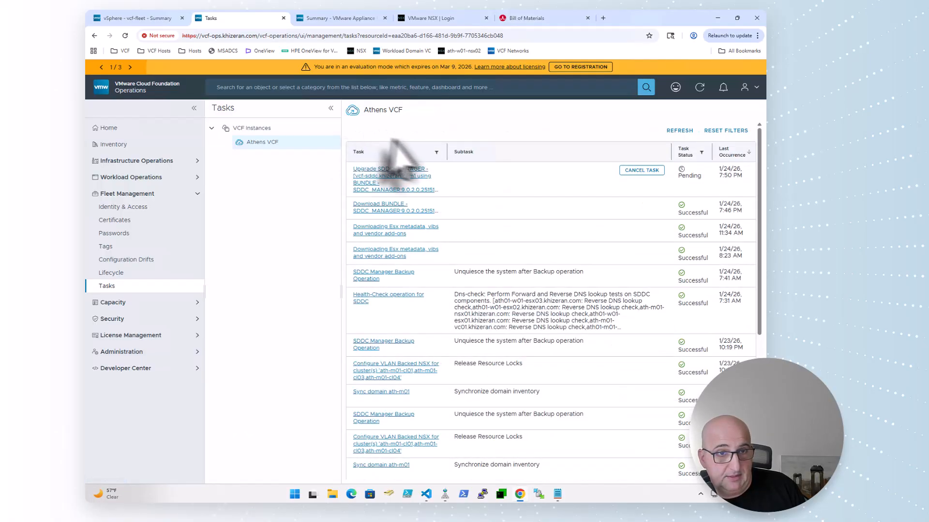
left_click(409, 178)
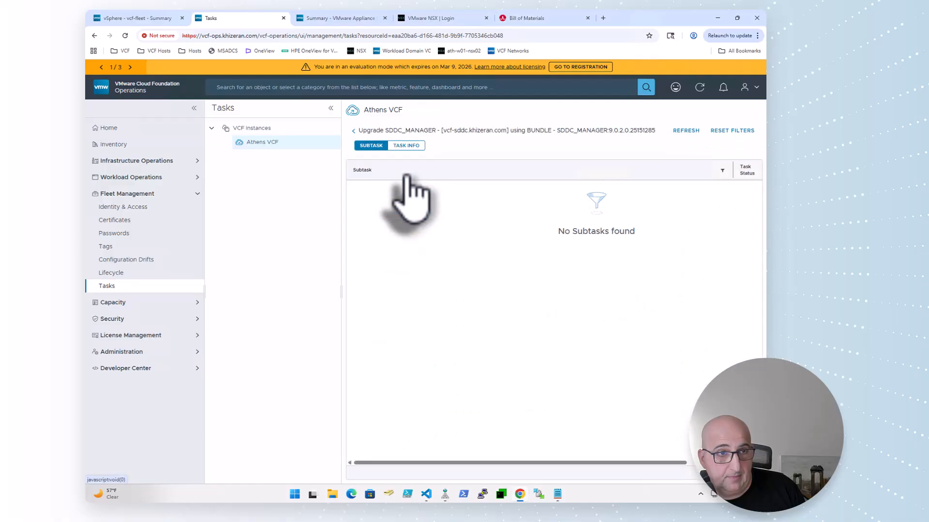
Step: Return to the Athens VCF lifecycle page, review the SDDC Manager update status and finish the update
left_click(139, 273)
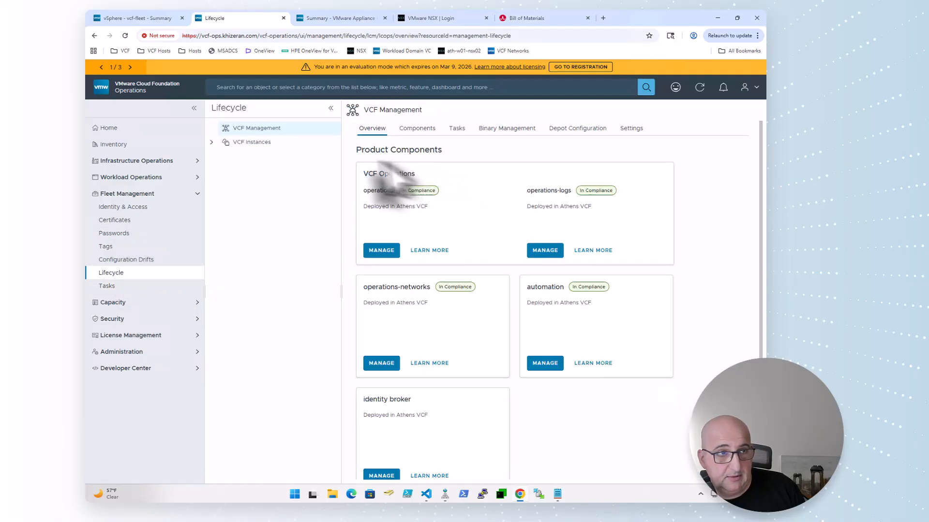
left_click(252, 142)
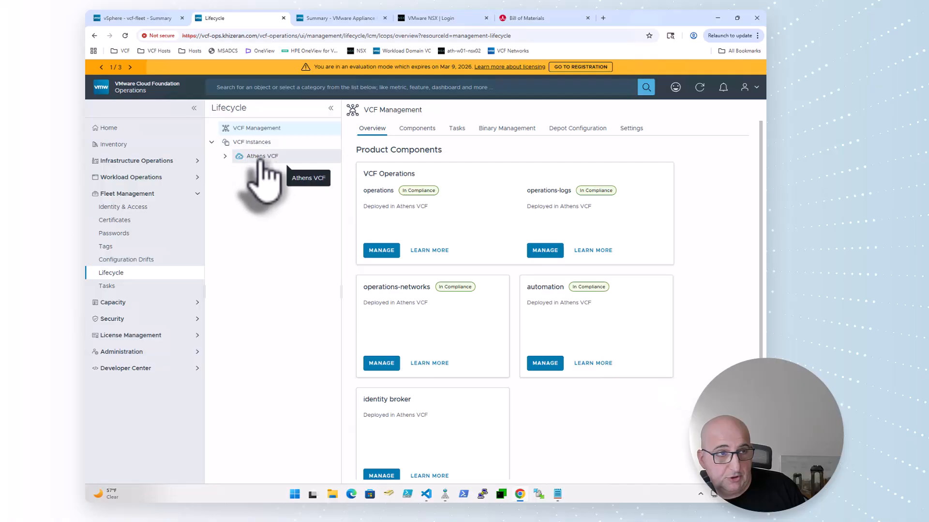
left_click(259, 157)
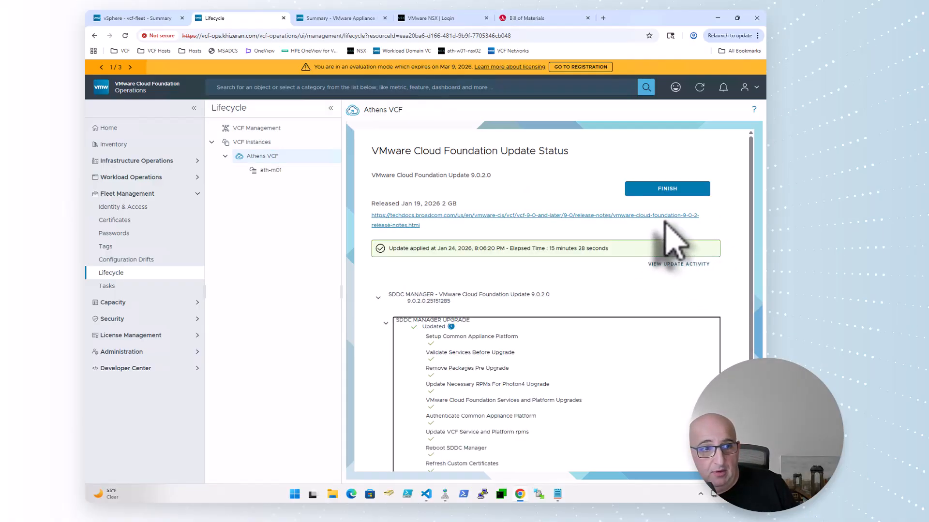
scroll(601, 373, "down", 3)
scroll(601, 373, "up", 3)
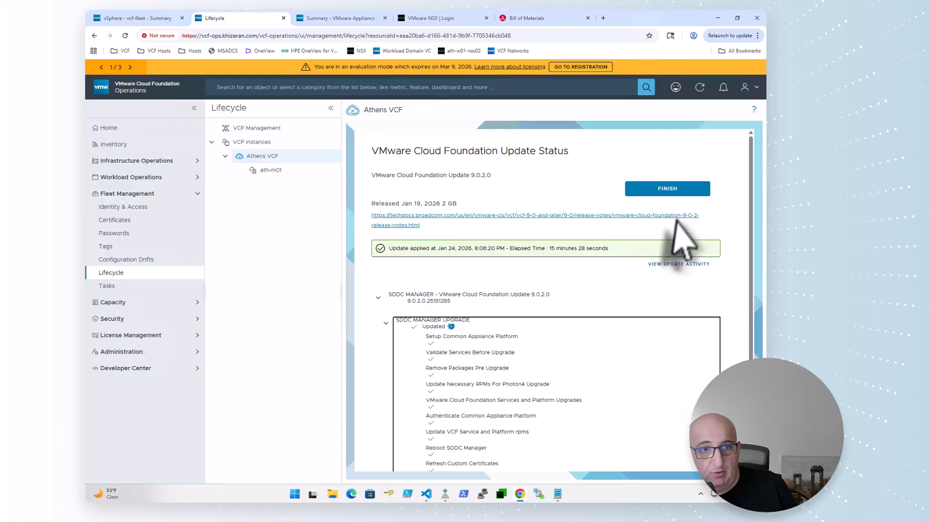
left_click(669, 191)
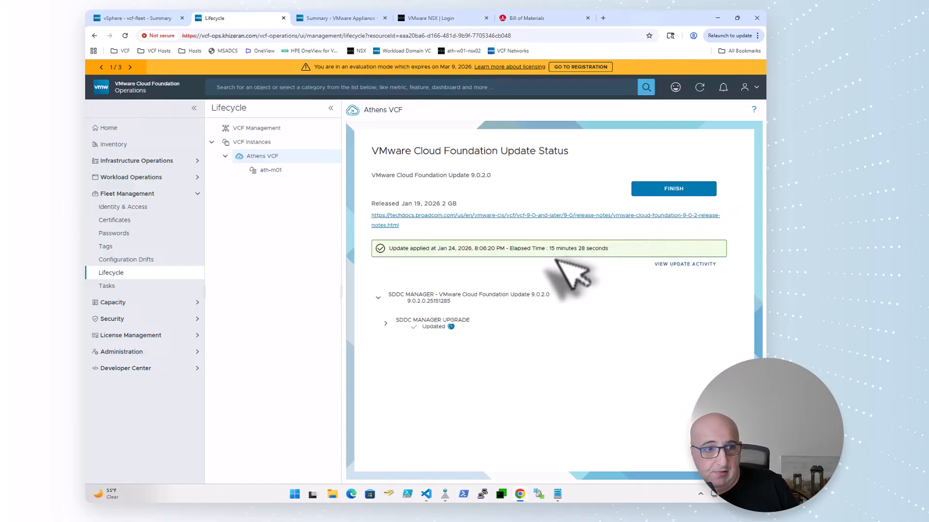
left_click(681, 189)
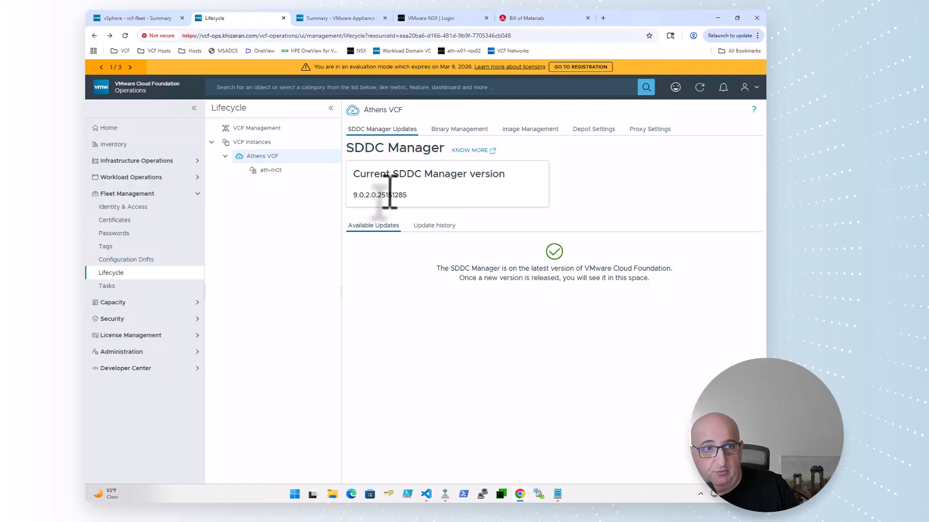
Step: Download the VMware Software Update 9.0.2.0 bundle for the ath-m01 domain immediately
left_click(263, 172)
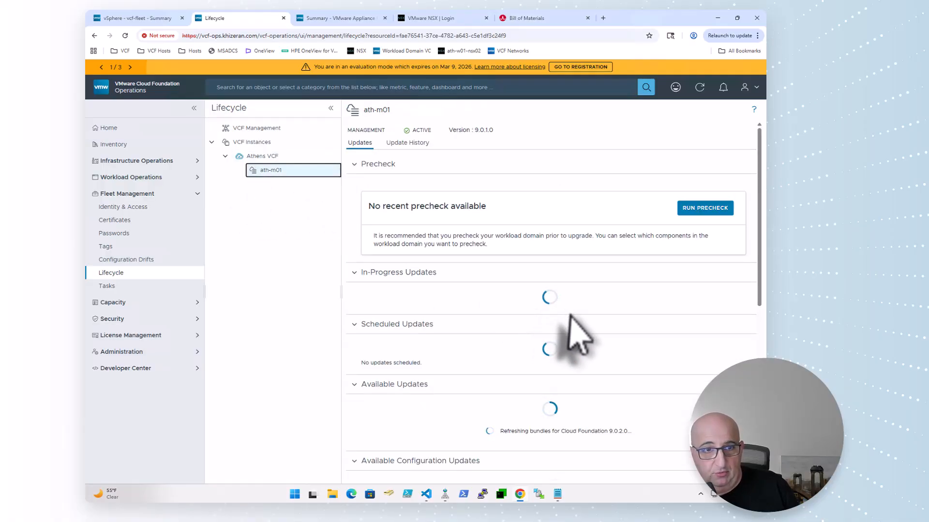
scroll(573, 360, "down", 3)
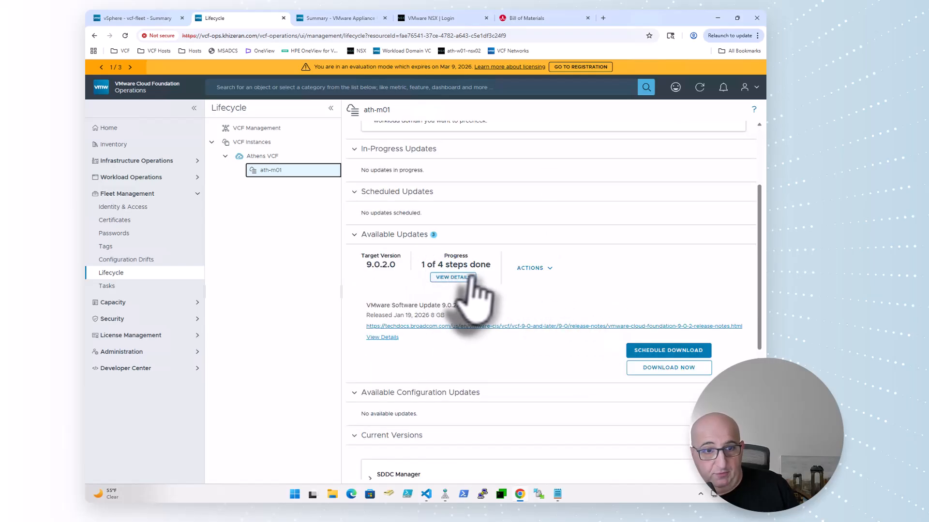
left_click(681, 369)
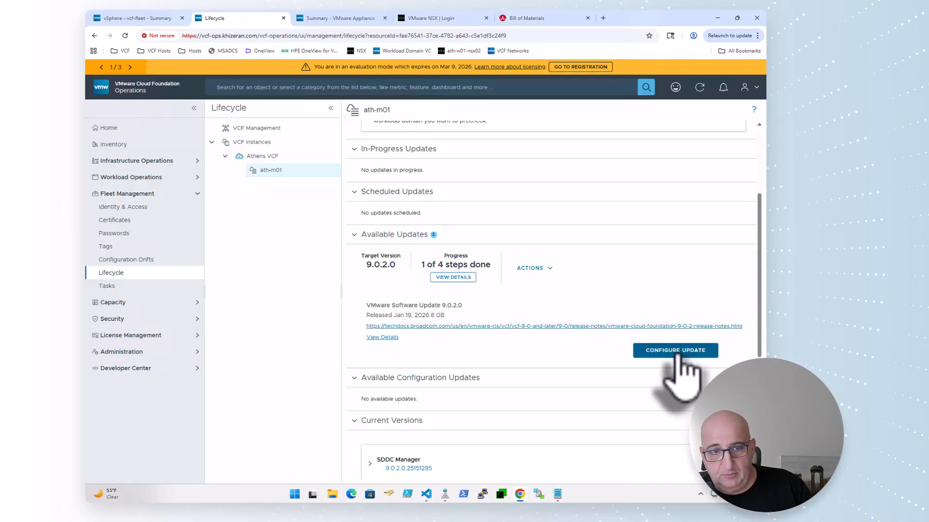
Step: Configure the VMware Software Update 9.0.2.0 for NSX with edge cluster selection and sequential upgrade disabled, and run its precheck
left_click(681, 369)
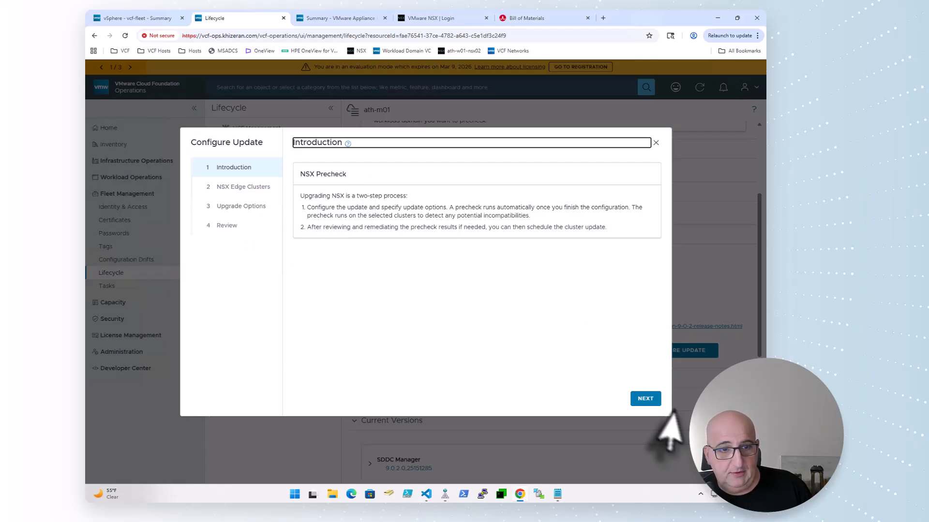
left_click(646, 399)
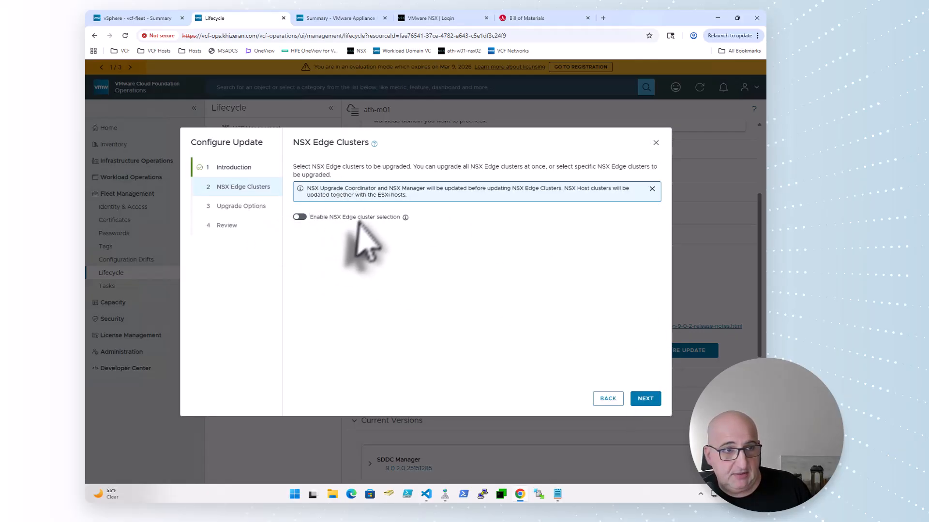
left_click(647, 399)
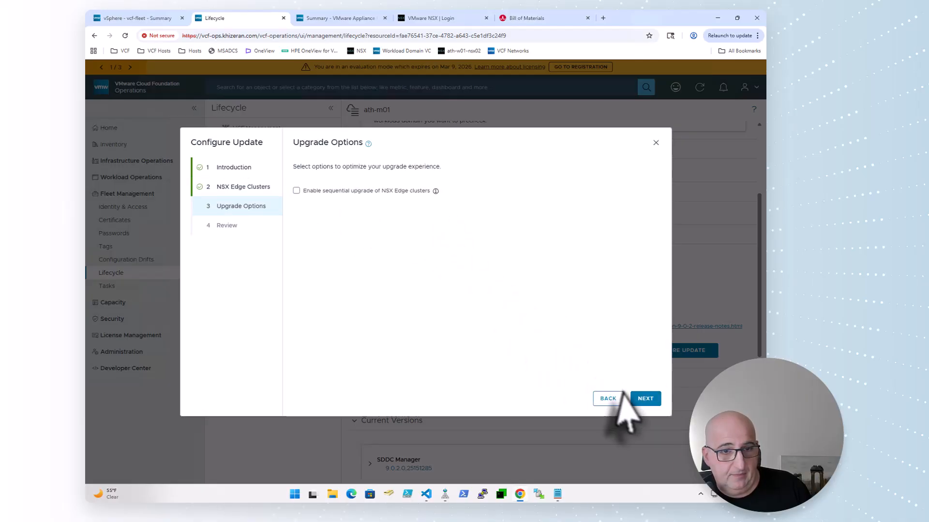
left_click(645, 400)
left_click(646, 403)
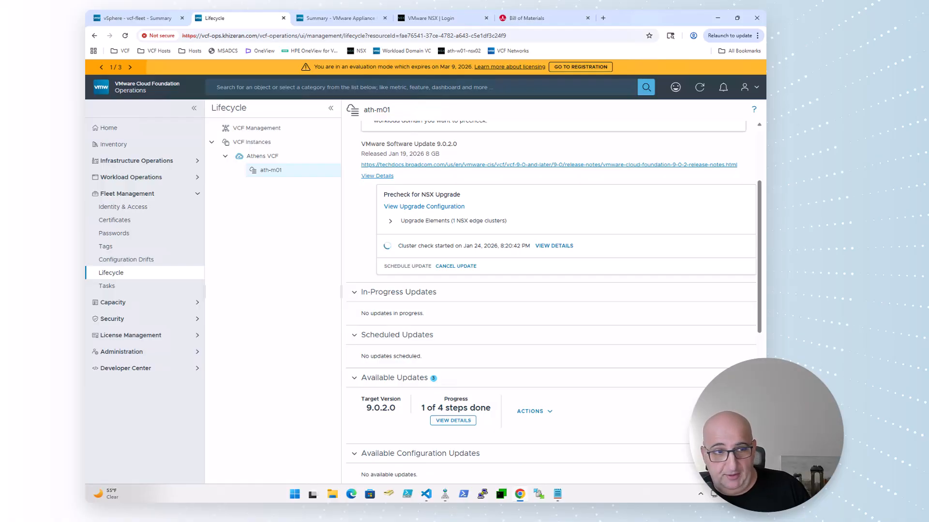
Step: Check the NSX precheck's upgrade elements and progress details, and return to the ath-m01 updates overview
left_click(390, 221)
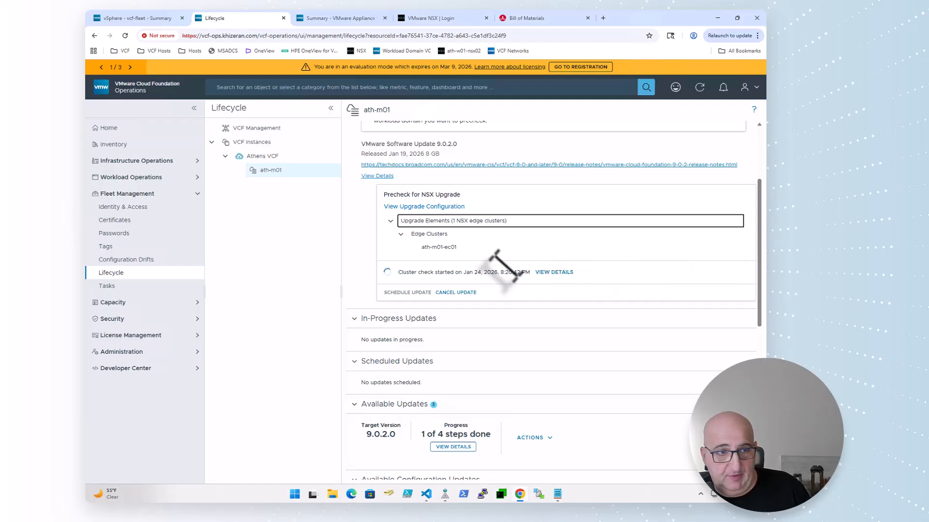
left_click(553, 272)
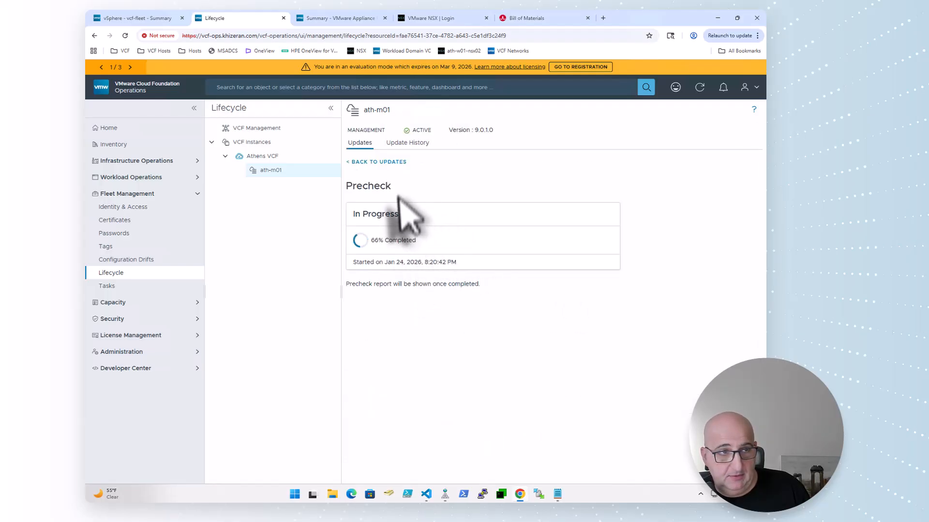
left_click(377, 162)
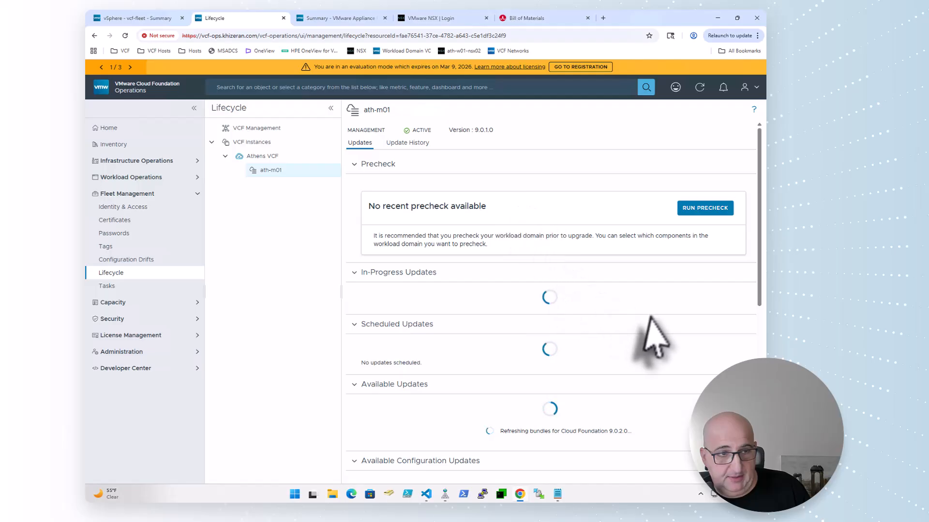
scroll(618, 326, "down", 2)
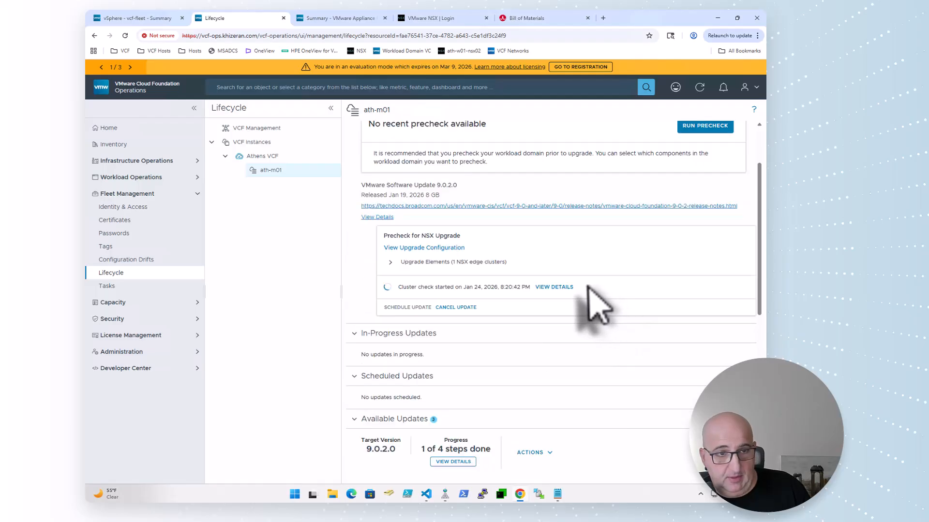
scroll(605, 290, "down", 1)
scroll(619, 291, "up", 1)
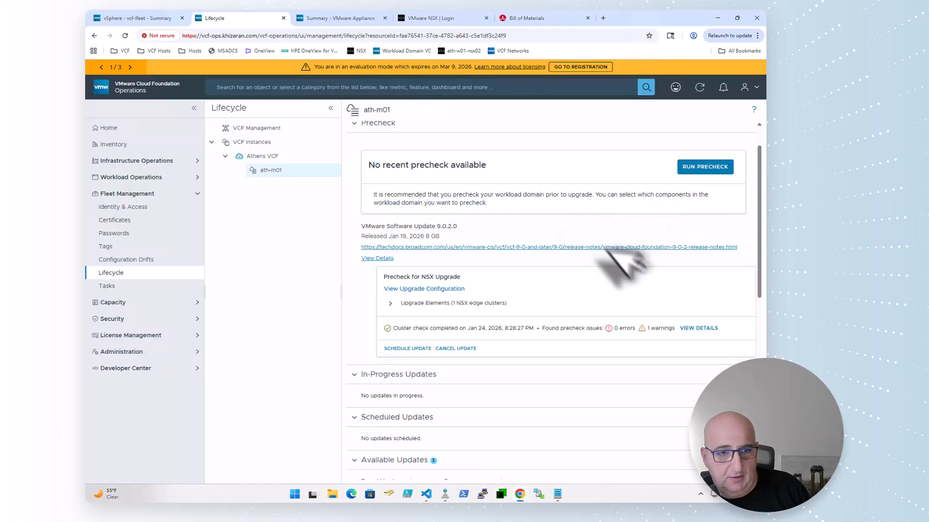
Step: Review the warnings for NSX ath-m01-nsx01 in the completed precheck report and return to the updates overview
left_click(698, 328)
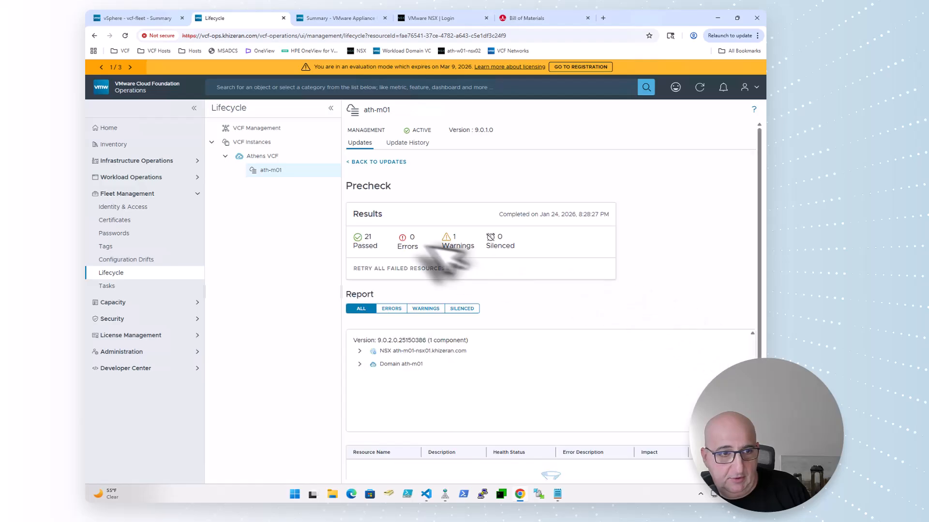
left_click(428, 309)
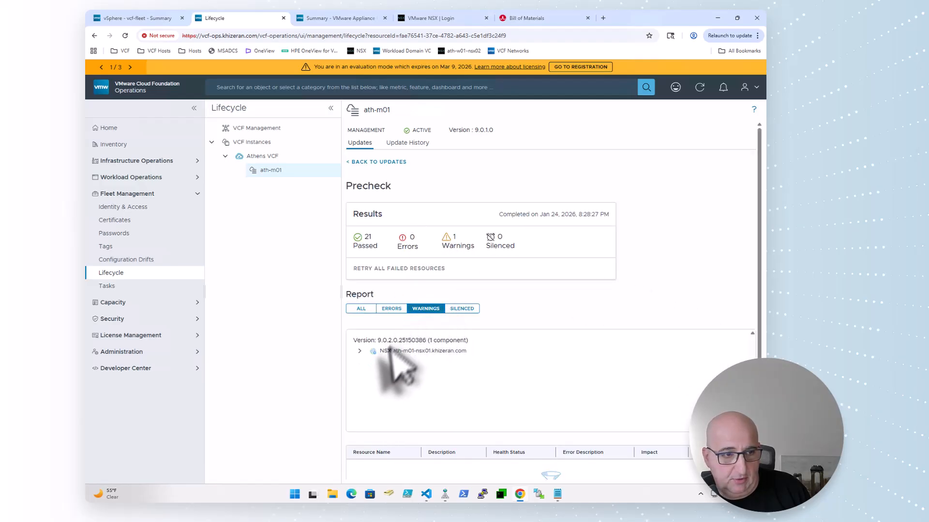
left_click(360, 351)
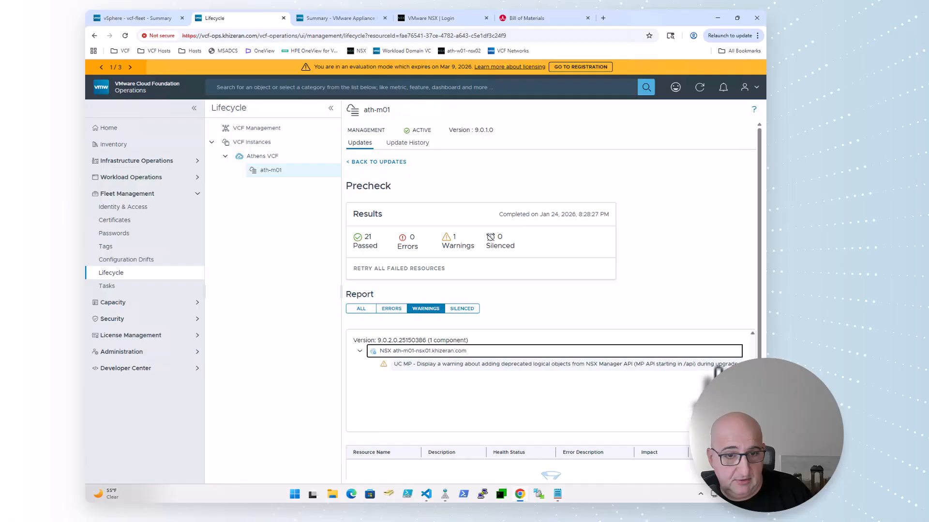
left_click(377, 162)
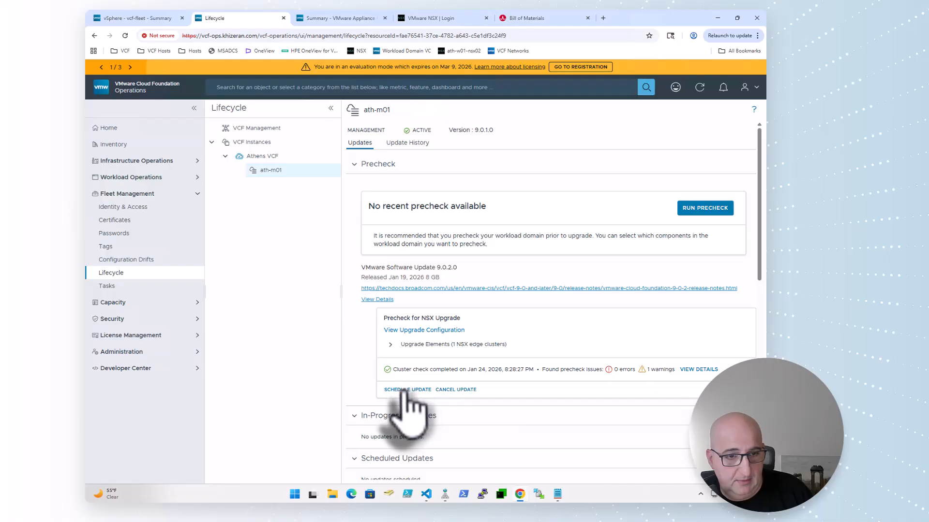
Step: Schedule the NSX update with the Upgrade Now option, acknowledging that the precheck report has been reviewed
left_click(408, 390)
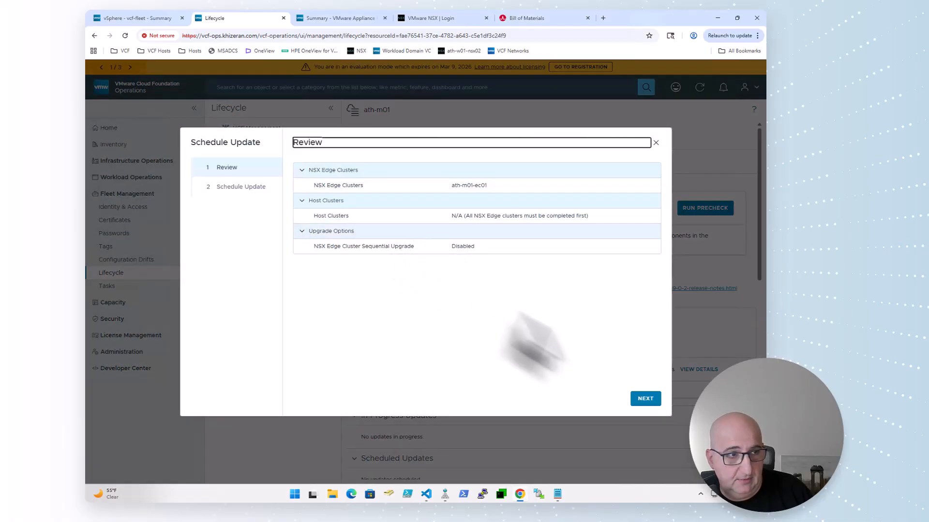
left_click(645, 398)
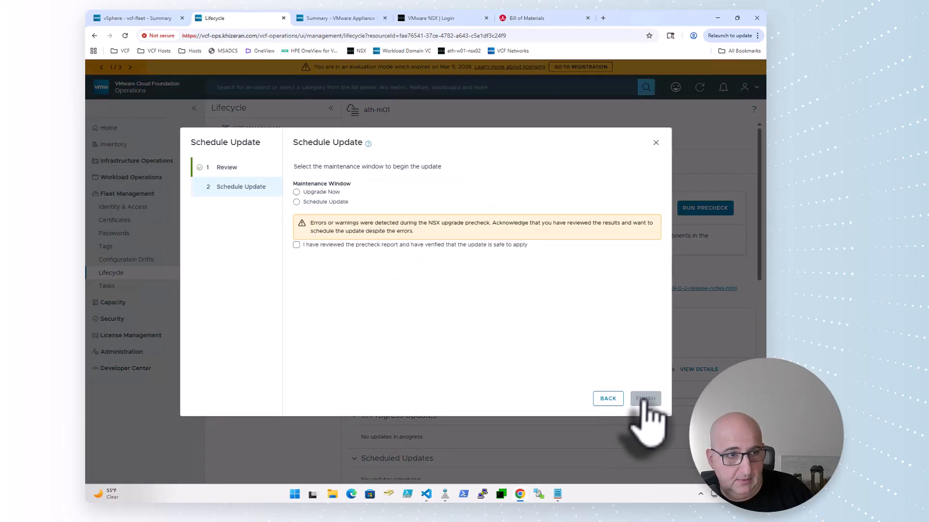
left_click(315, 192)
left_click(344, 244)
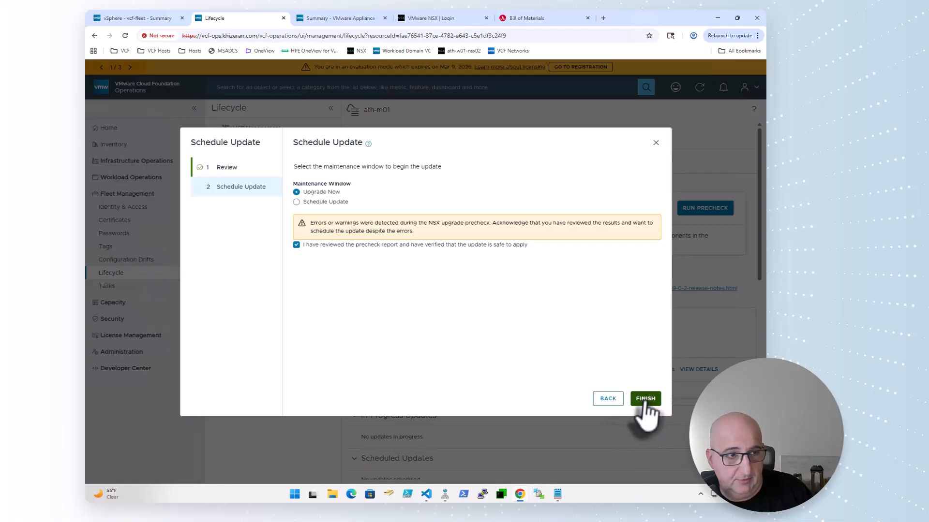
left_click(645, 400)
Step: Inspect the scheduled NSX update and its edge cluster upgrade elements
scroll(600, 329, "down", 1)
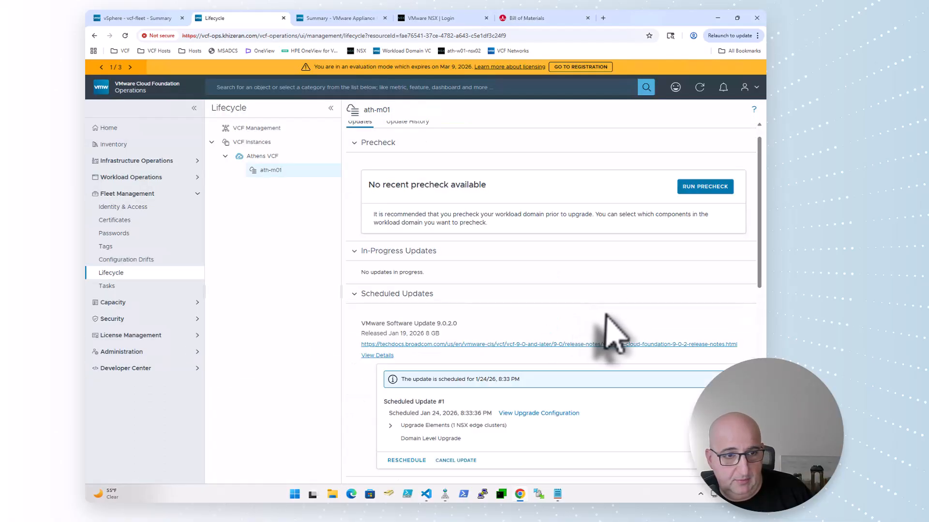
scroll(581, 368, "down", 2)
scroll(483, 353, "down", 1)
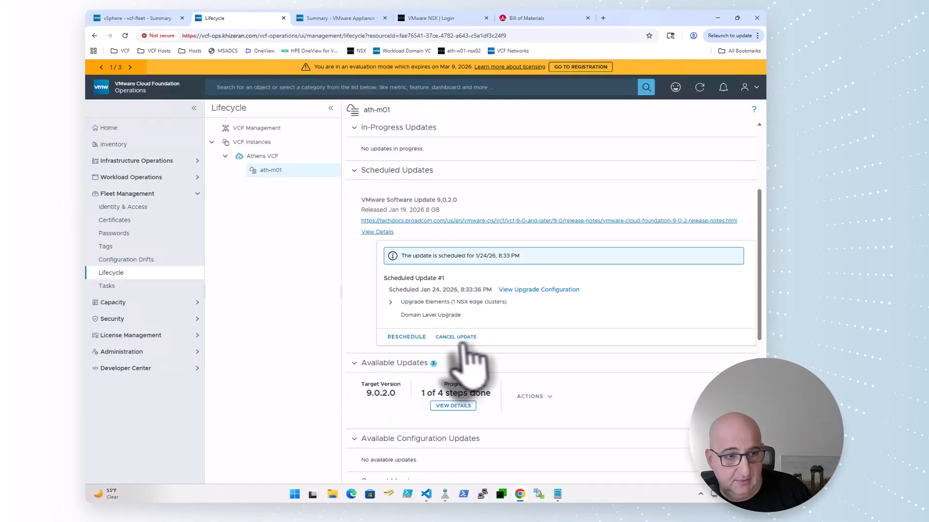
left_click(391, 301)
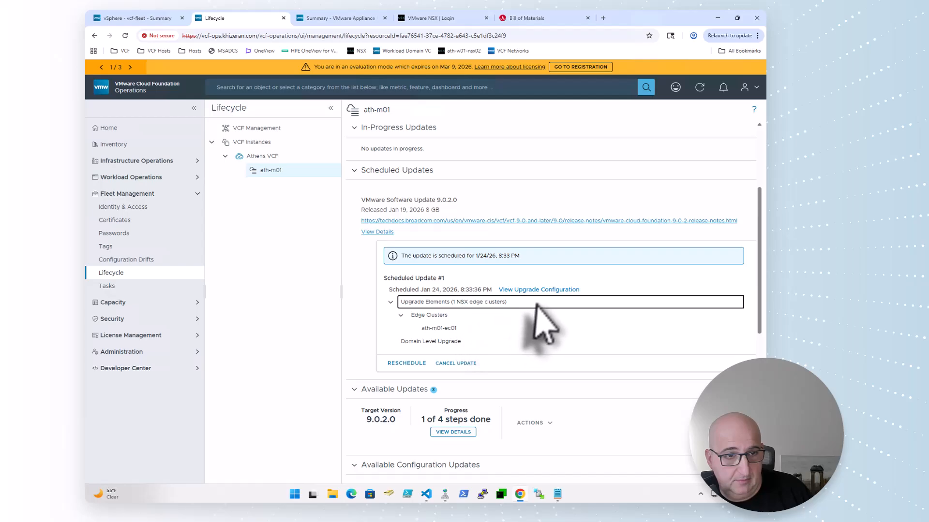
scroll(541, 324, "up", 5)
scroll(601, 315, "down", 3)
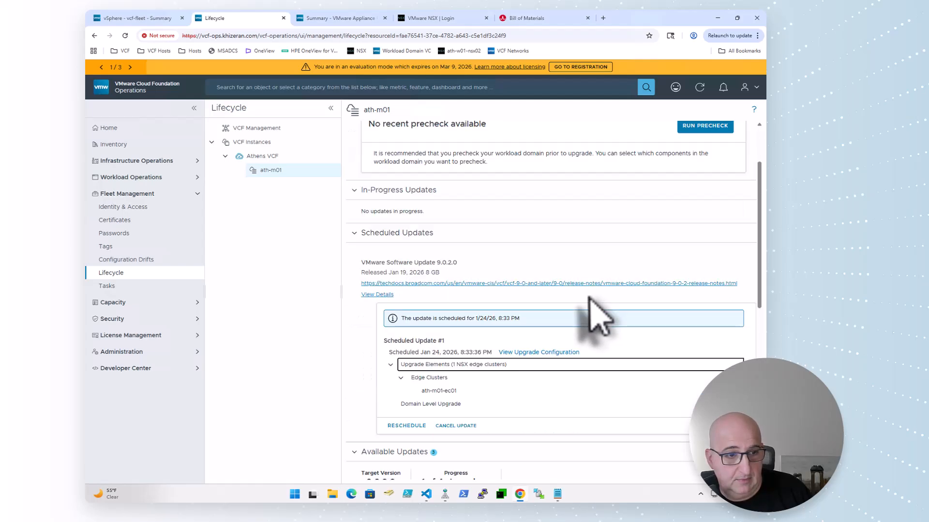
scroll(596, 313, "down", 1)
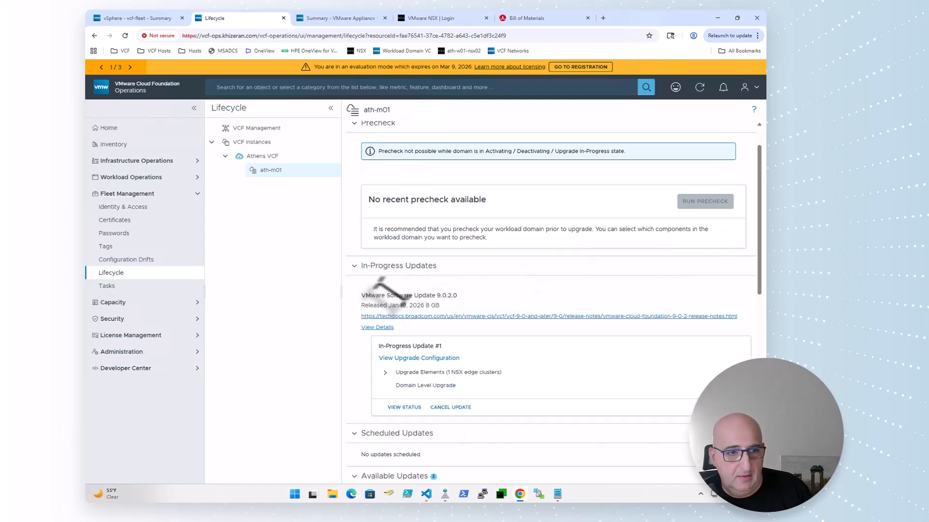
Step: View the in-progress NSX update's status and expand the NSX management and edge cluster details
scroll(528, 301, "down", 1)
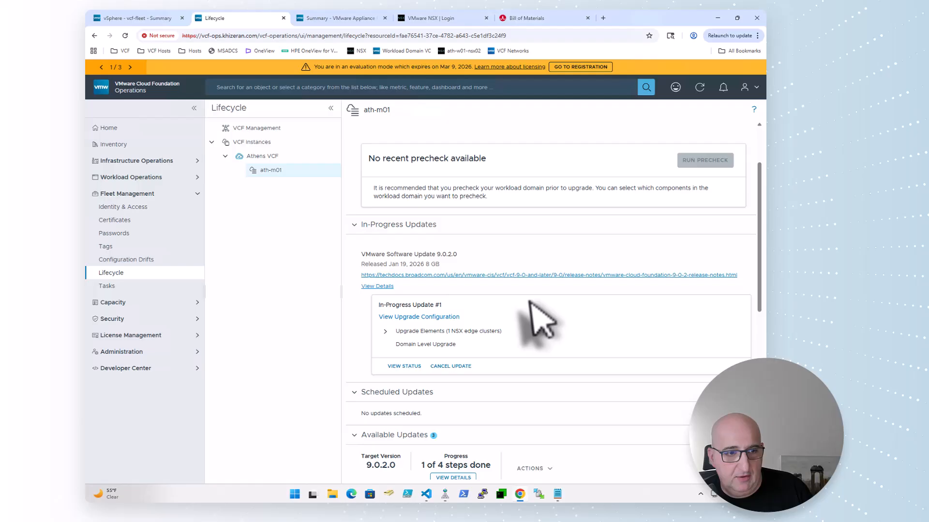
left_click(441, 332)
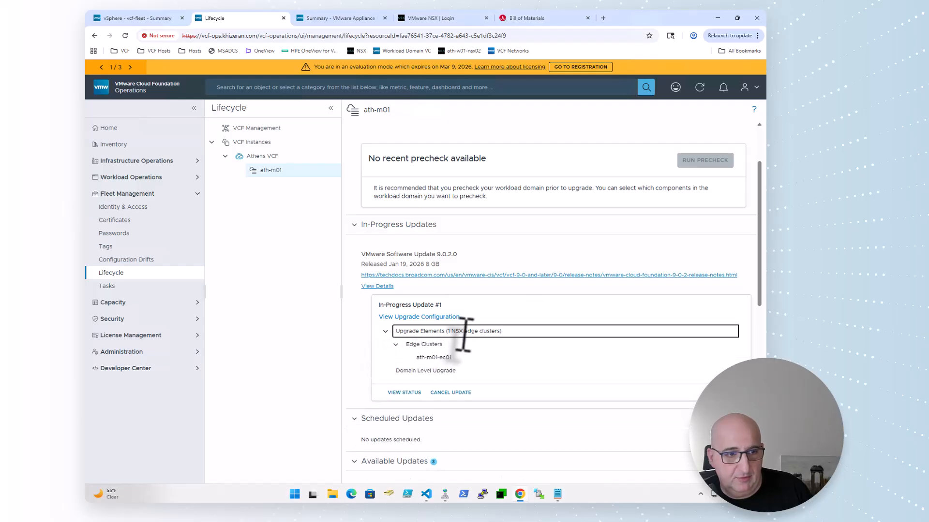
scroll(432, 380, "down", 1)
left_click(403, 351)
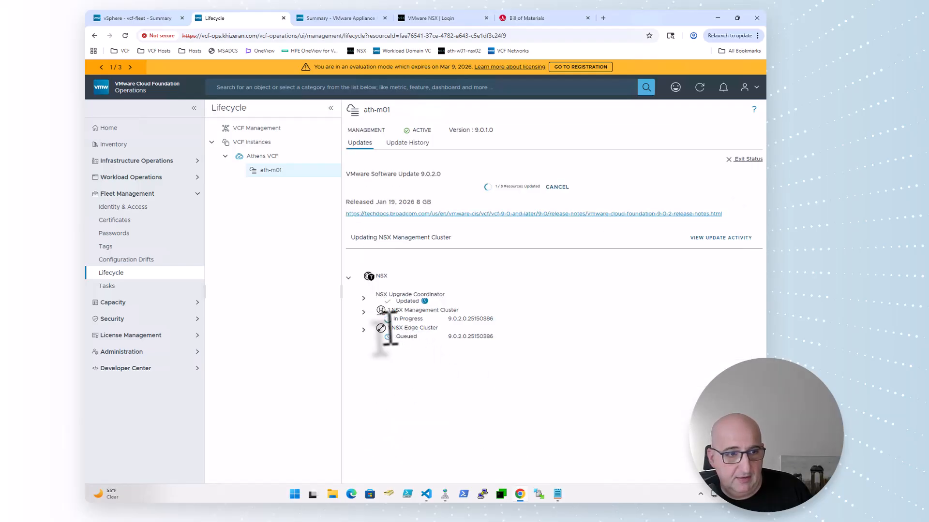
left_click(364, 330)
left_click(363, 312)
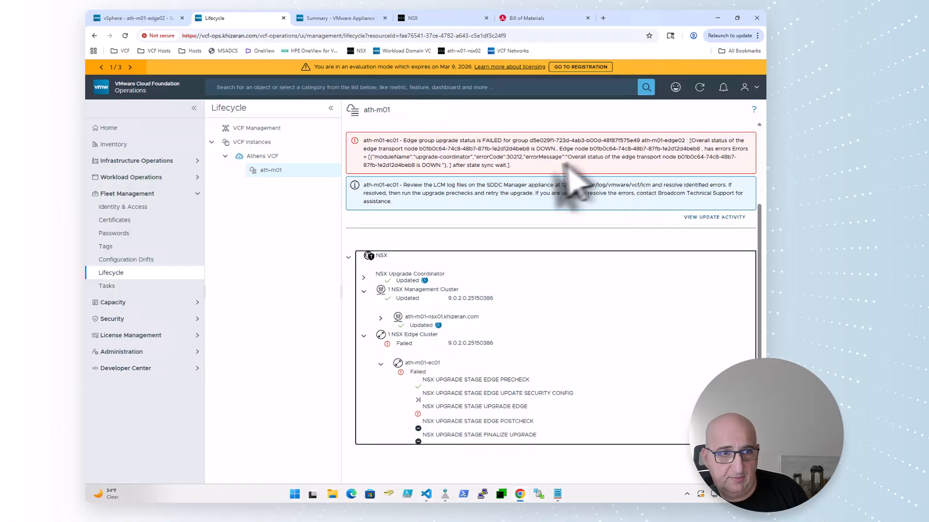
Step: In the vSphere Client, connect network adapter 2 of the ath-m01-edge02 virtual machine and save its settings
left_click(140, 18)
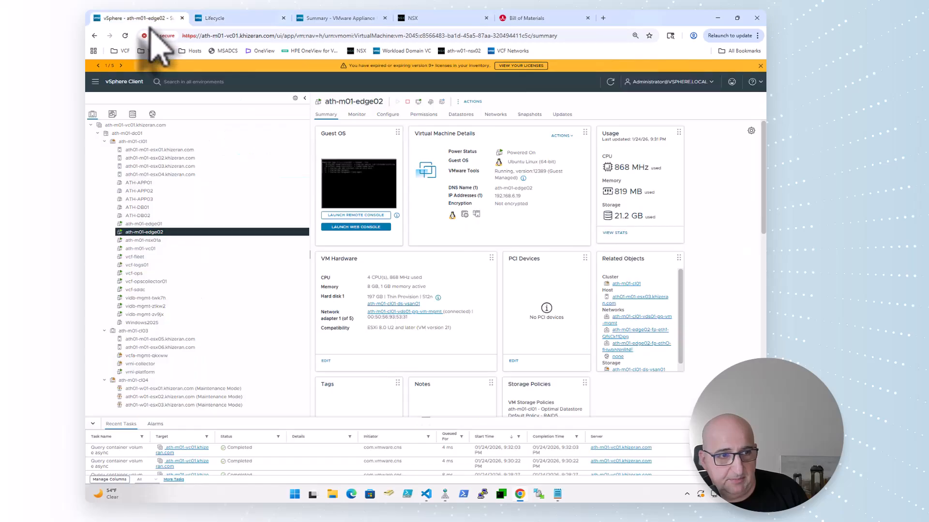
right_click(166, 233)
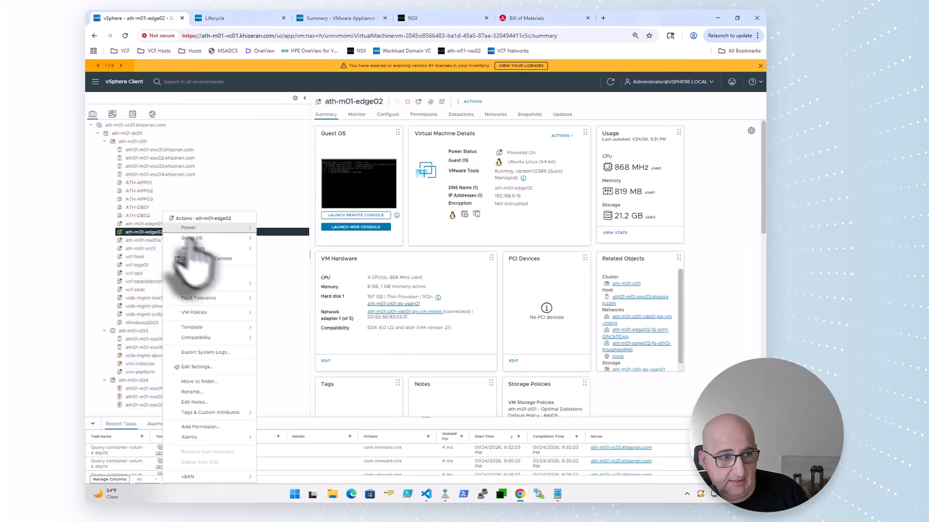
left_click(215, 375)
left_click(478, 282)
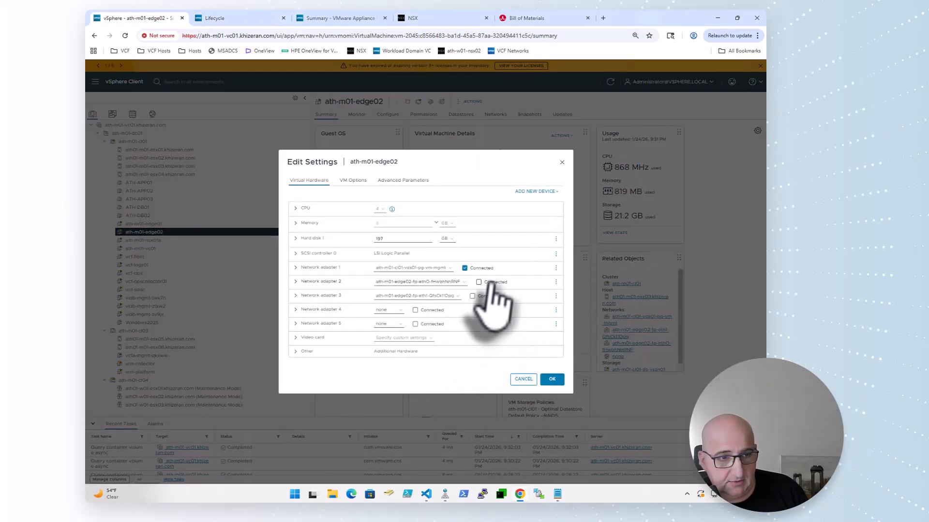
left_click(552, 380)
Step: Check the upgrade summary in NSX Manager and the update status on the ath-m01 lifecycle page
left_click(430, 18)
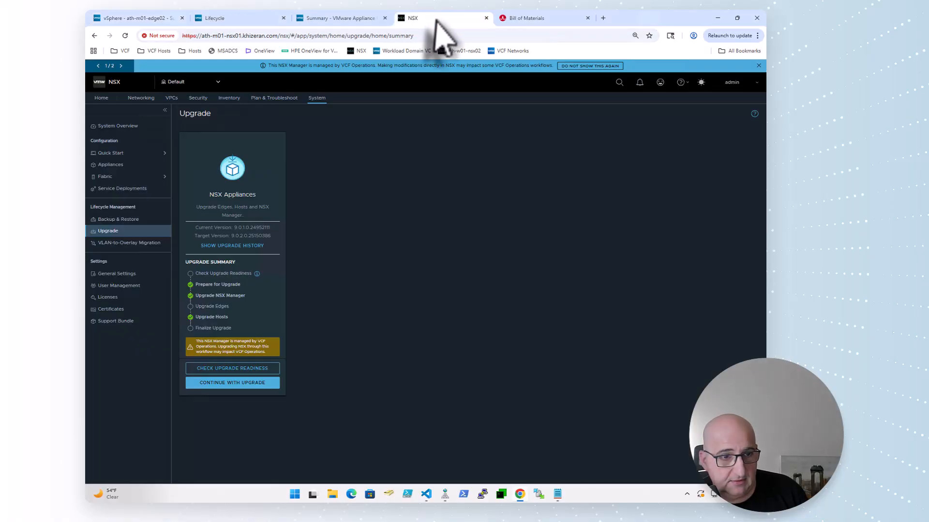
left_click(300, 18)
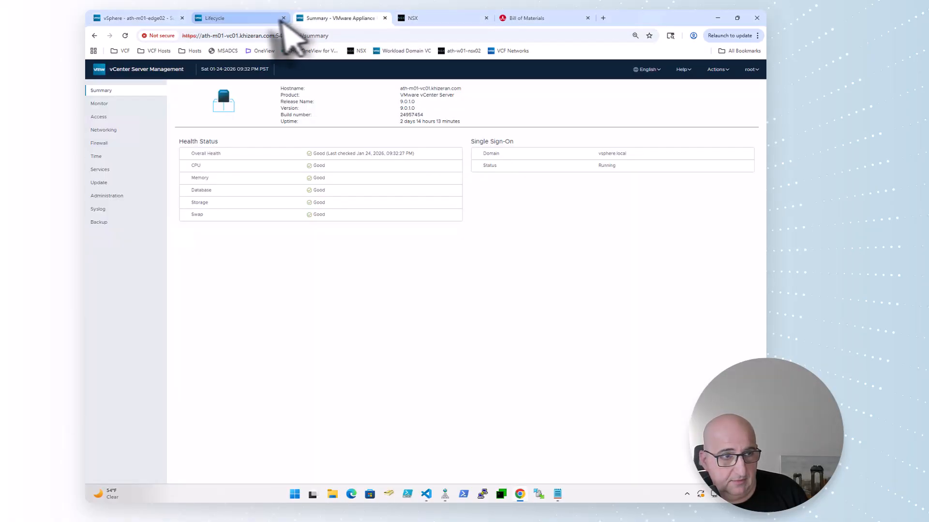
left_click(251, 20)
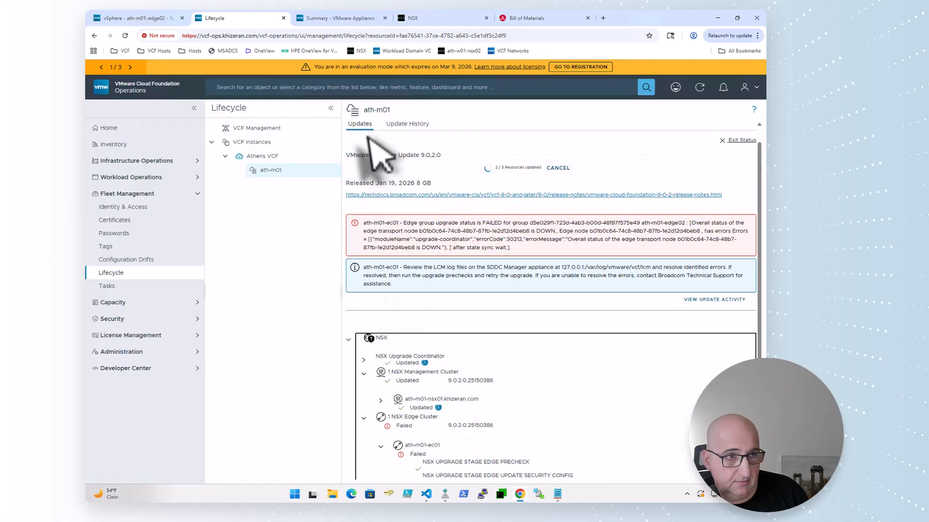
scroll(401, 285, "up", 2)
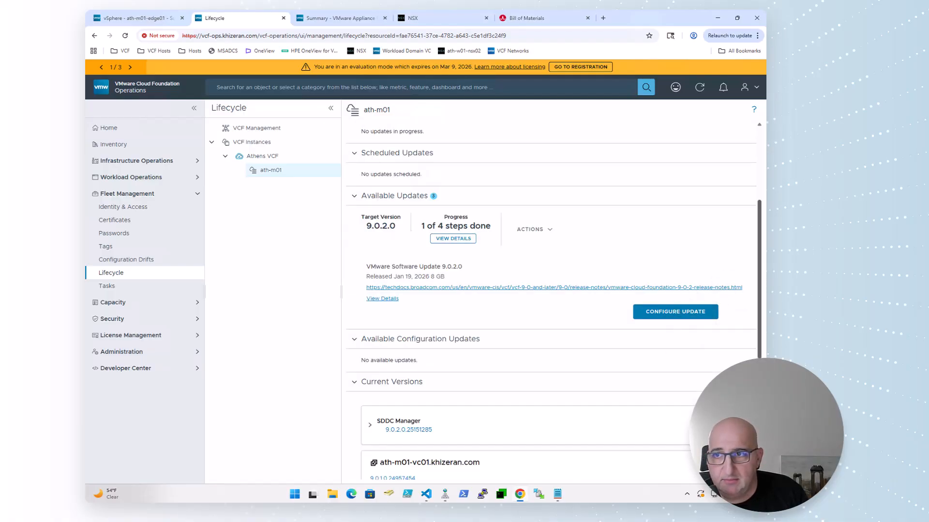
Step: Configure the available 9.0.2.0 NSX update for ath-m01, leaving edge cluster selection and sequential edge upgrade disabled, and run its precheck
left_click(685, 314)
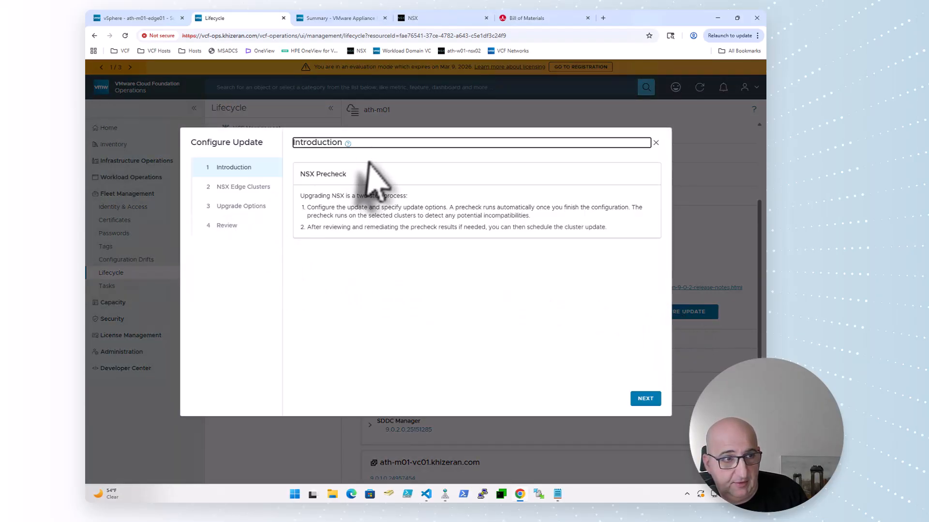
left_click(646, 399)
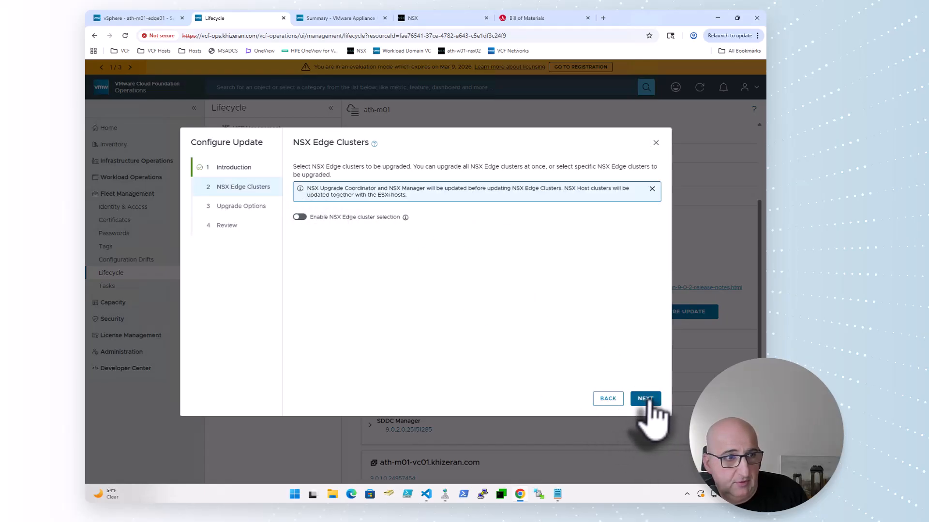
left_click(645, 398)
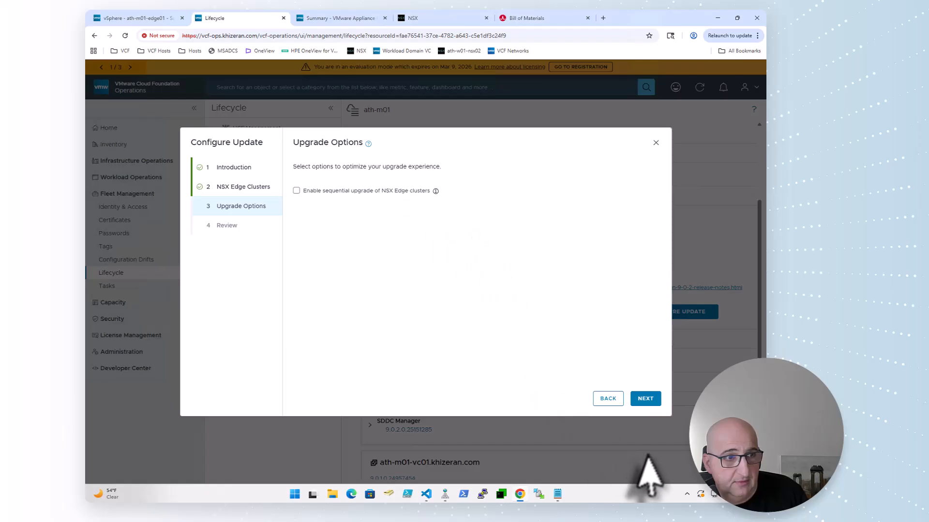
left_click(646, 398)
left_click(652, 401)
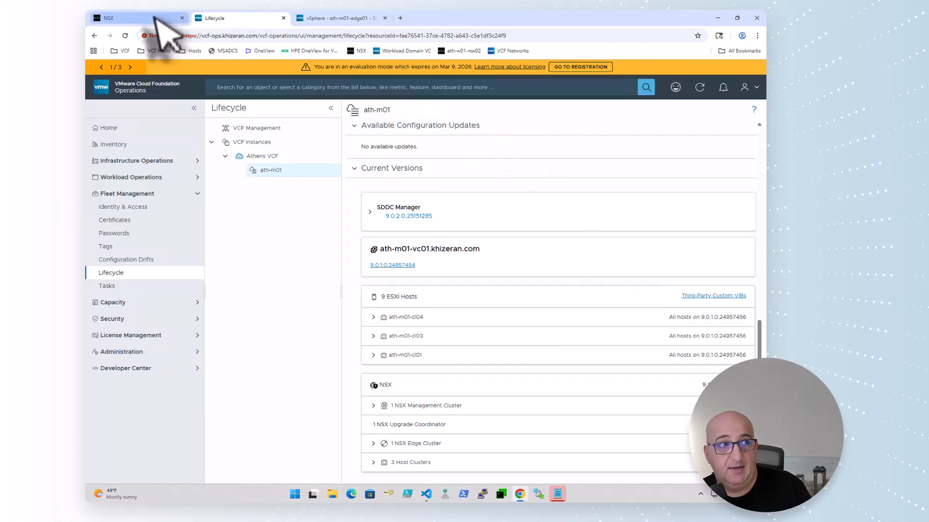
Step: Check the edge transport node versions in NSX Manager and review the NSX upgrade precheck on the ath-m01 lifecycle page
left_click(155, 19)
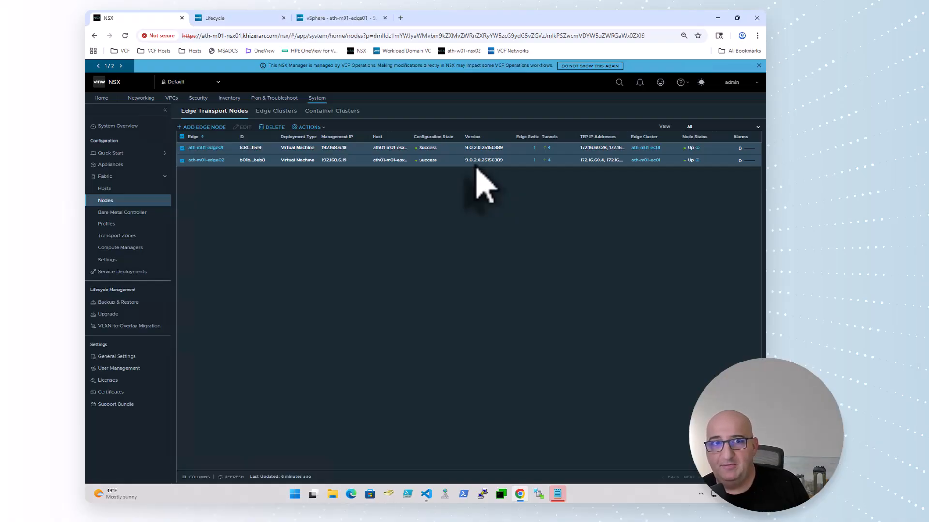
left_click(245, 18)
scroll(484, 285, "up", 8)
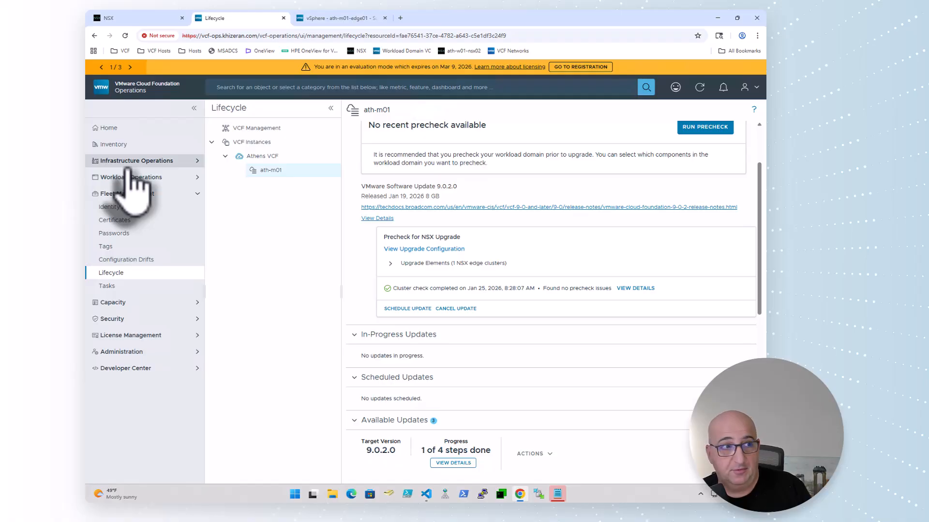
Step: Sync the inventory of the ath-m01 domain with edge cluster sync and NSX Edge node VM import enabled, acknowledging the additional thumbprints
left_click(139, 146)
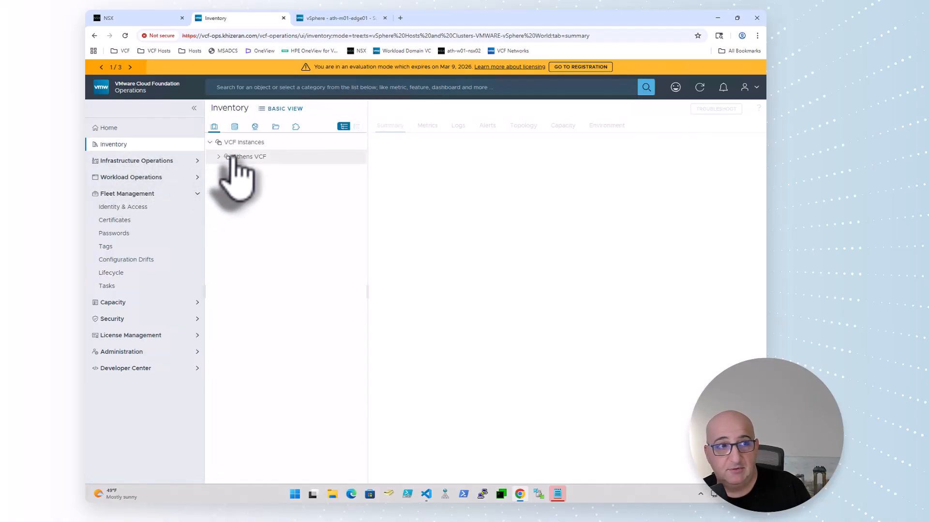
left_click(234, 159)
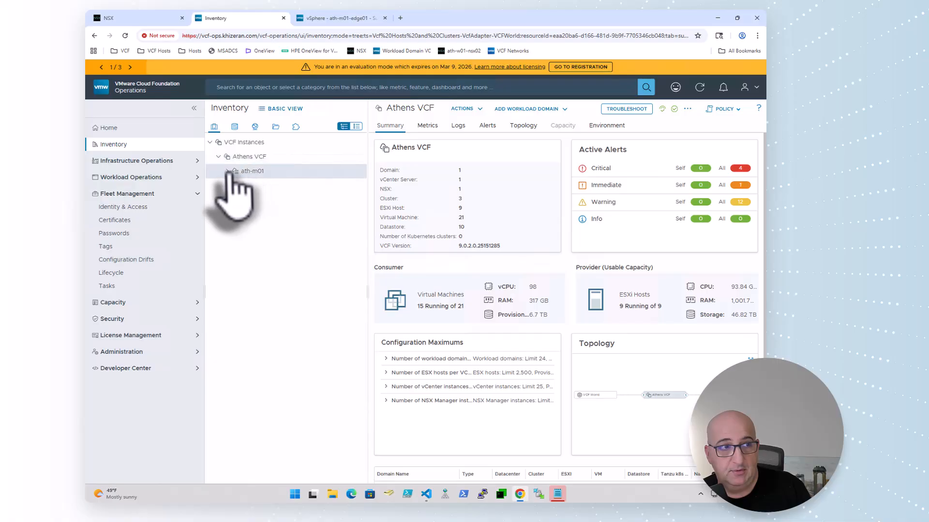
left_click(231, 172)
left_click(277, 186)
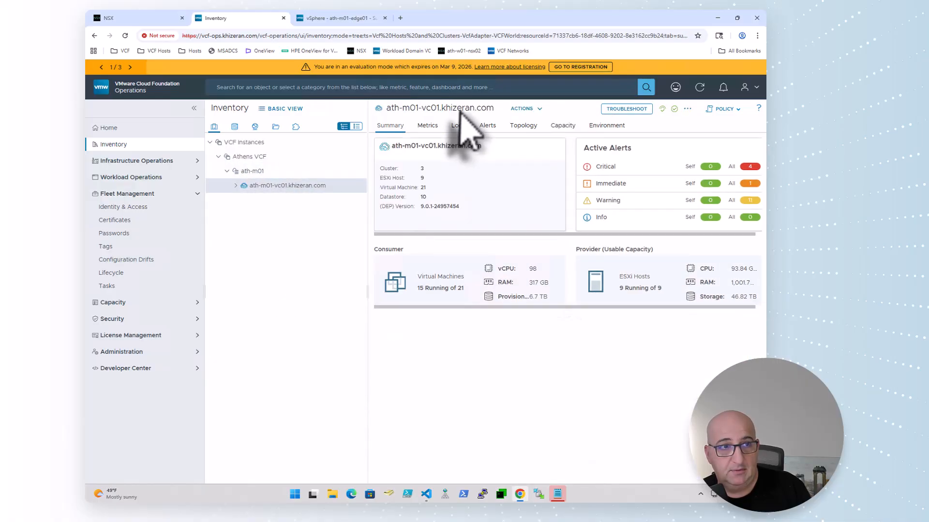
left_click(271, 172)
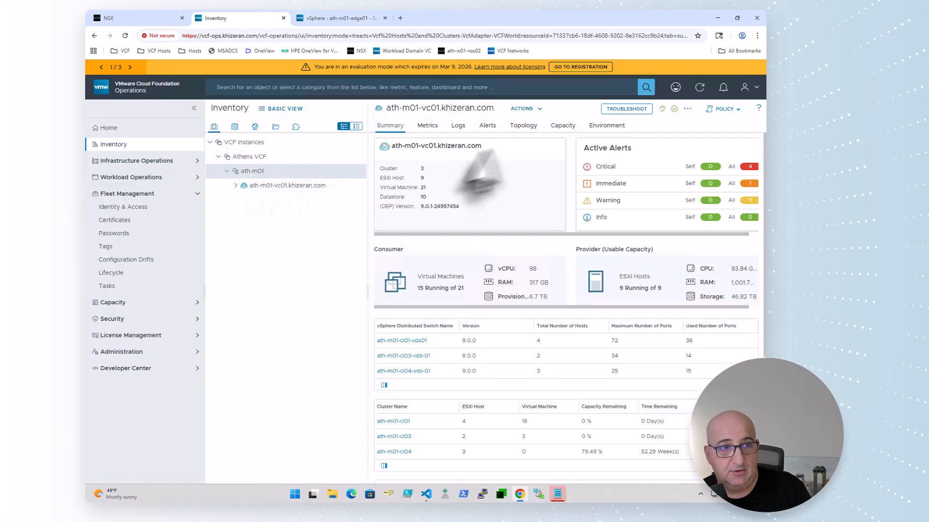
left_click(455, 109)
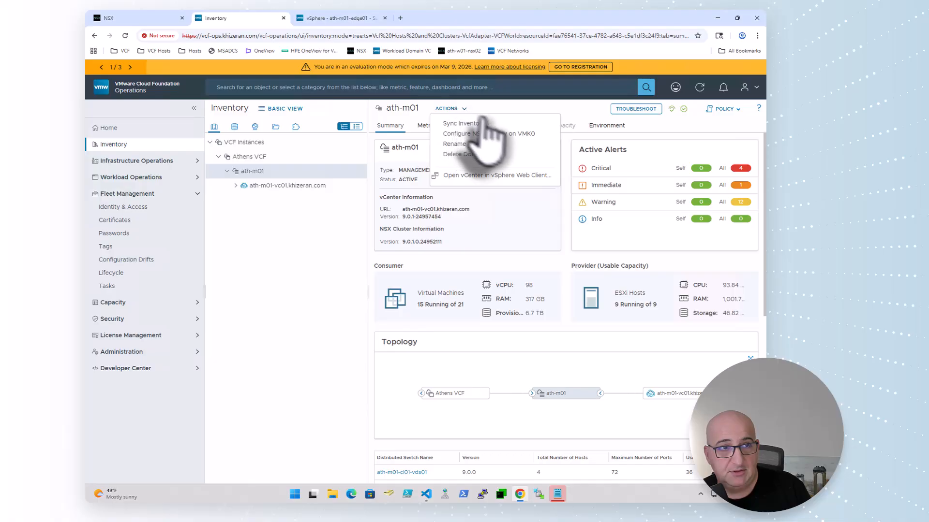
left_click(483, 122)
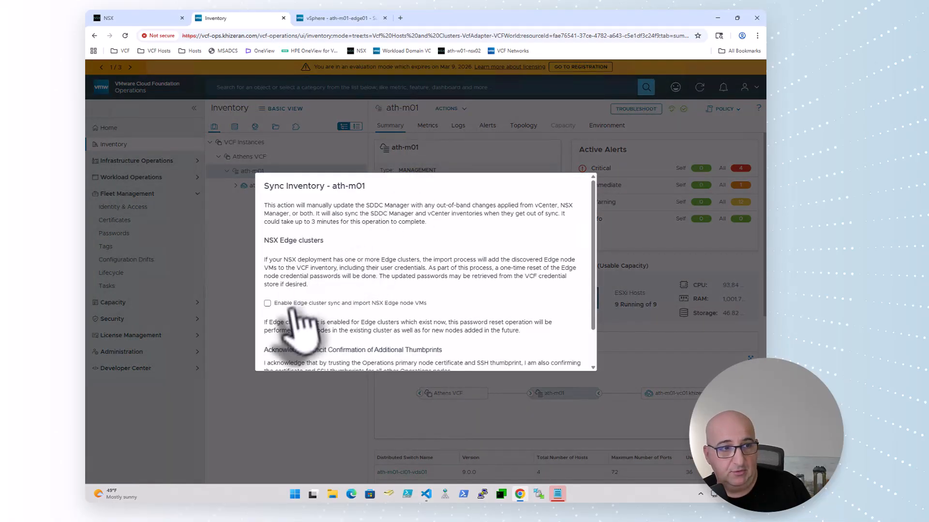
scroll(391, 295, "down", 1)
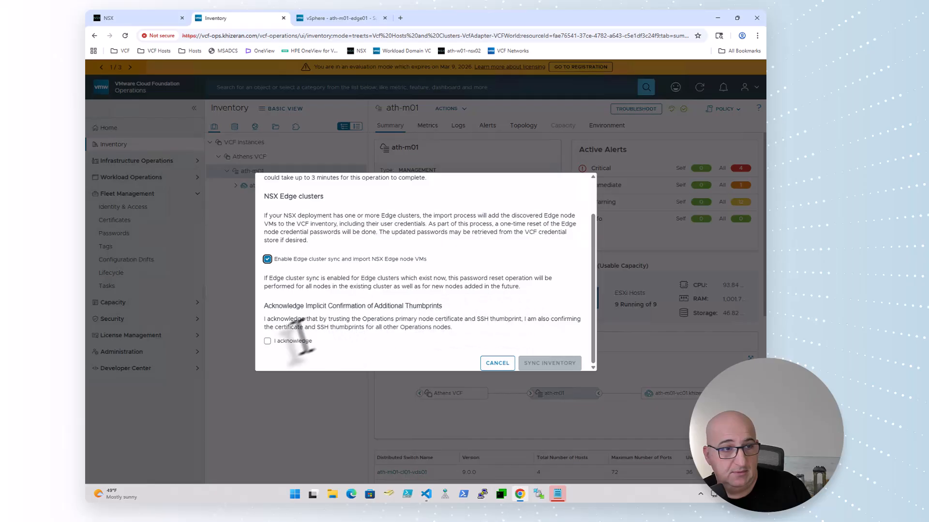
left_click(287, 341)
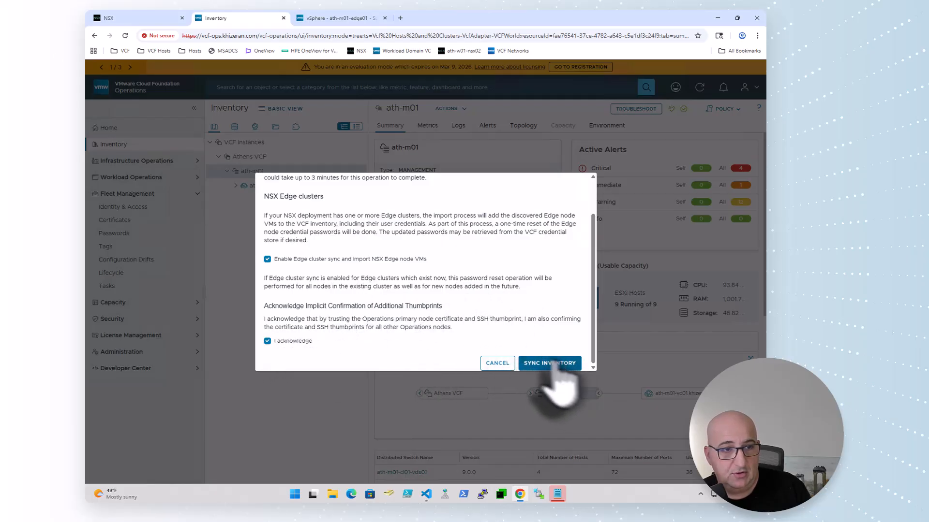
left_click(565, 365)
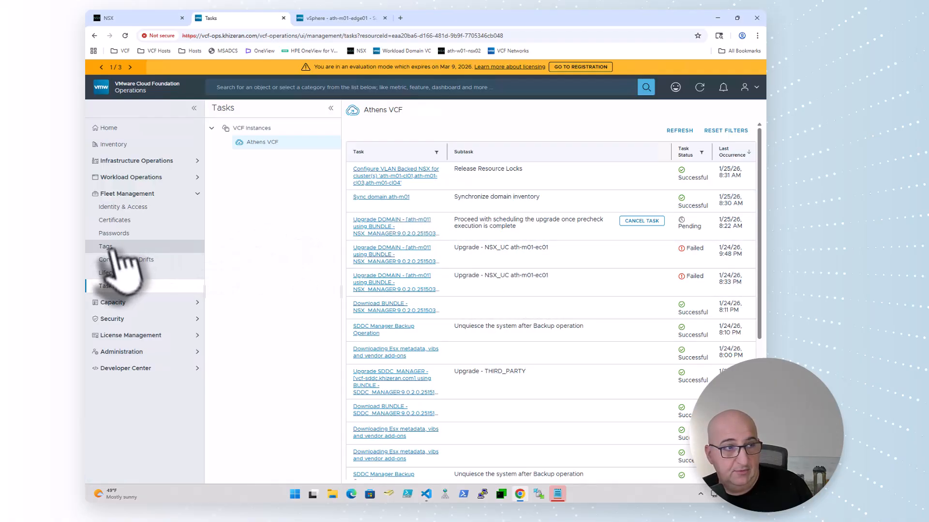
Step: Review the current component versions on the ath-m01 lifecycle page and expand the NSX Management Cluster entry
left_click(109, 272)
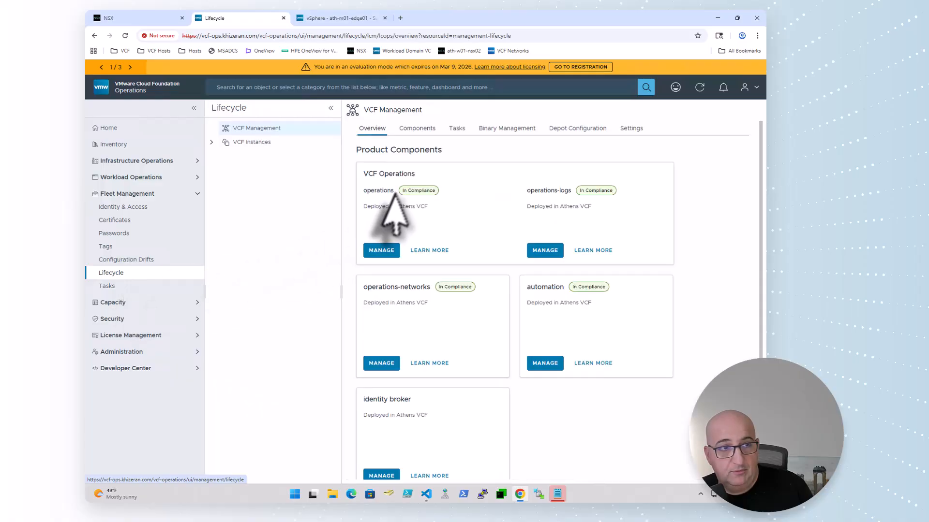
left_click(259, 142)
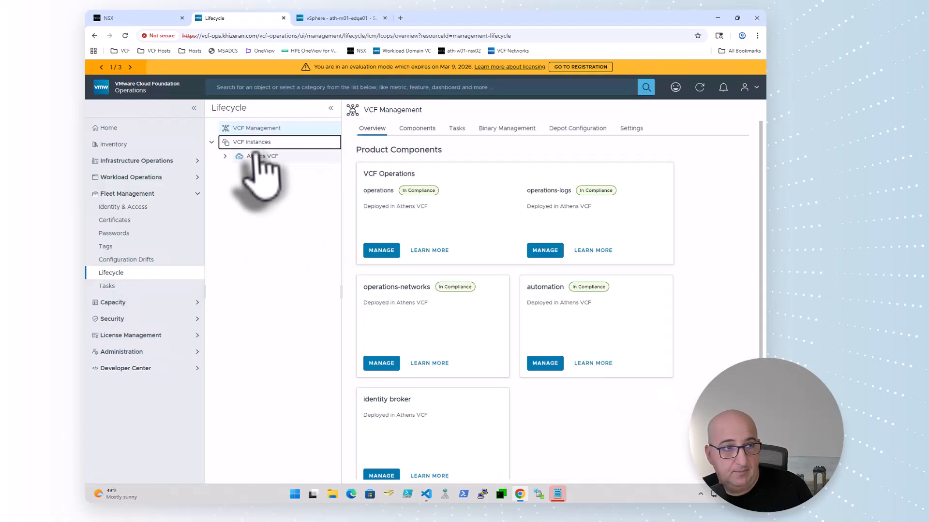
left_click(259, 155)
left_click(269, 170)
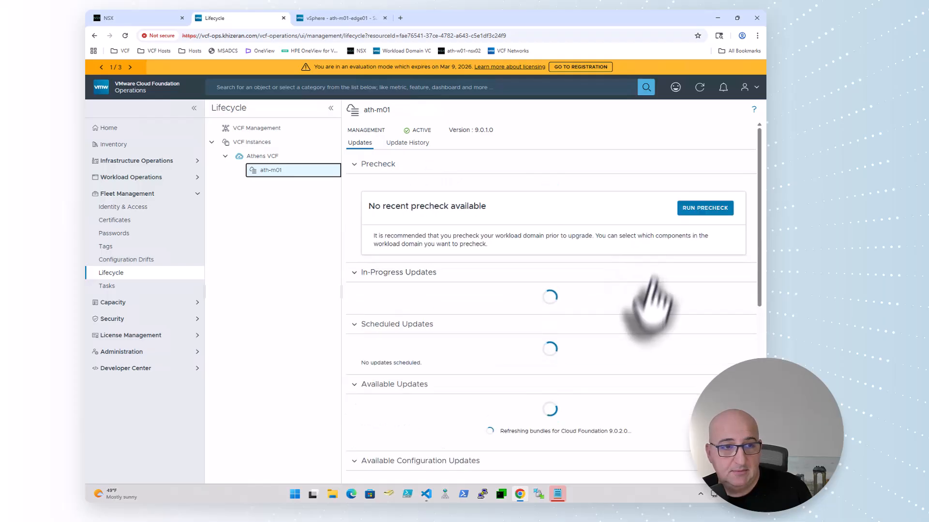
scroll(648, 344, "down", 7)
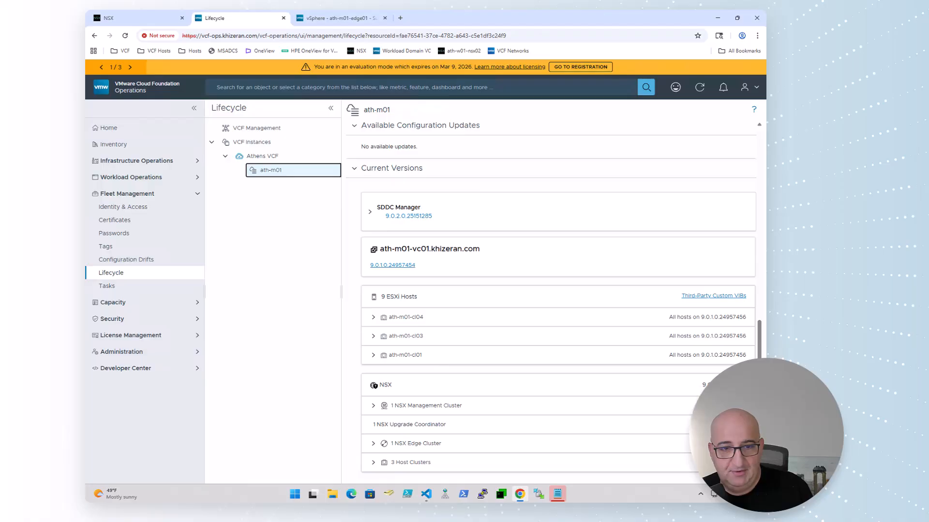
left_click(374, 406)
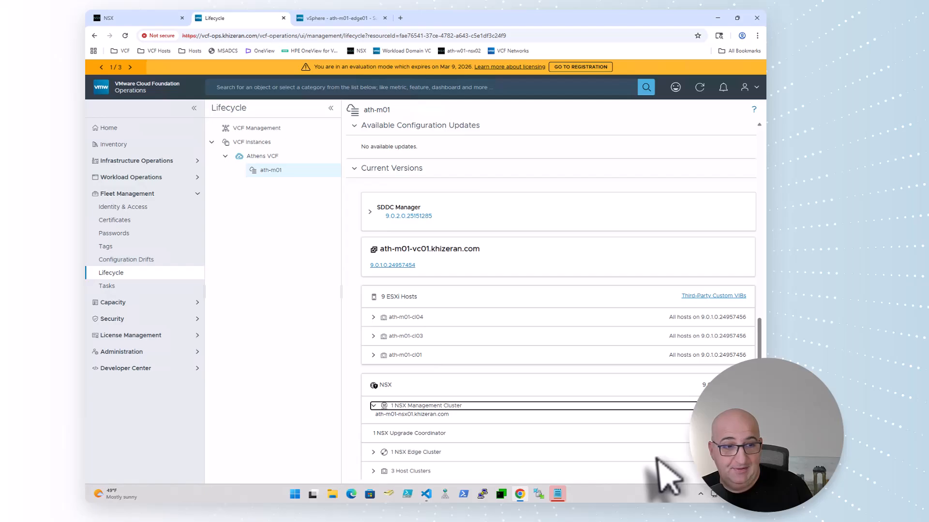
Step: Switch to NSX Manager, check its product version information, and dismiss it
left_click(132, 19)
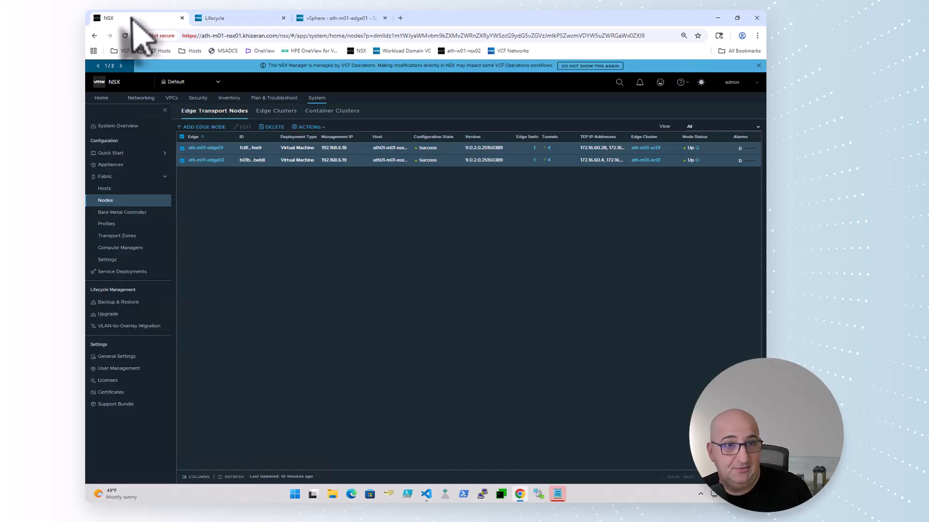
left_click(684, 83)
left_click(643, 143)
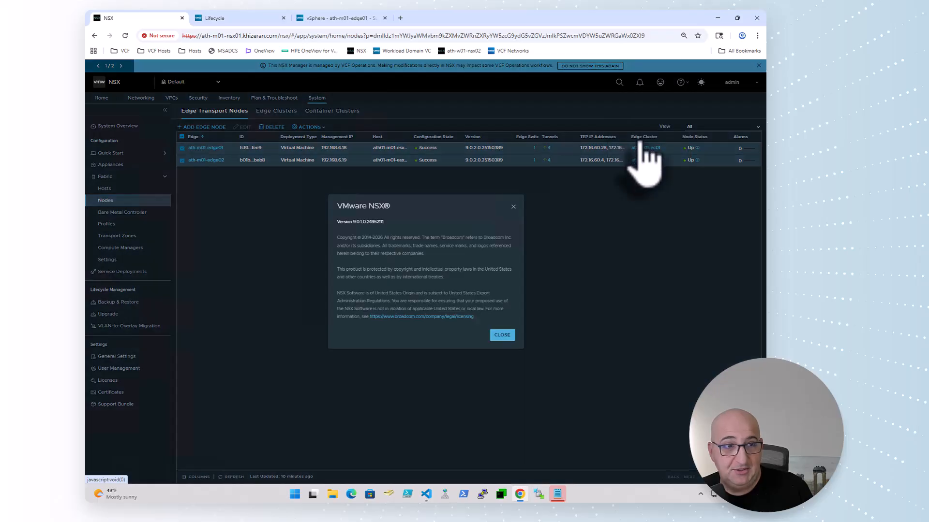
left_click(513, 207)
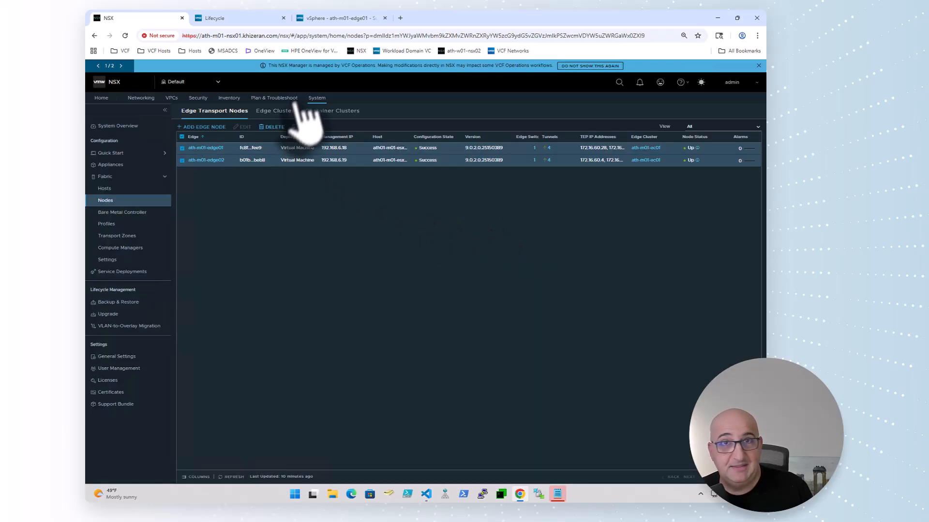
Step: Schedule the prechecked NSX update for ath-m01 in VCF Operations with the Upgrade Now maintenance window and start it
left_click(246, 18)
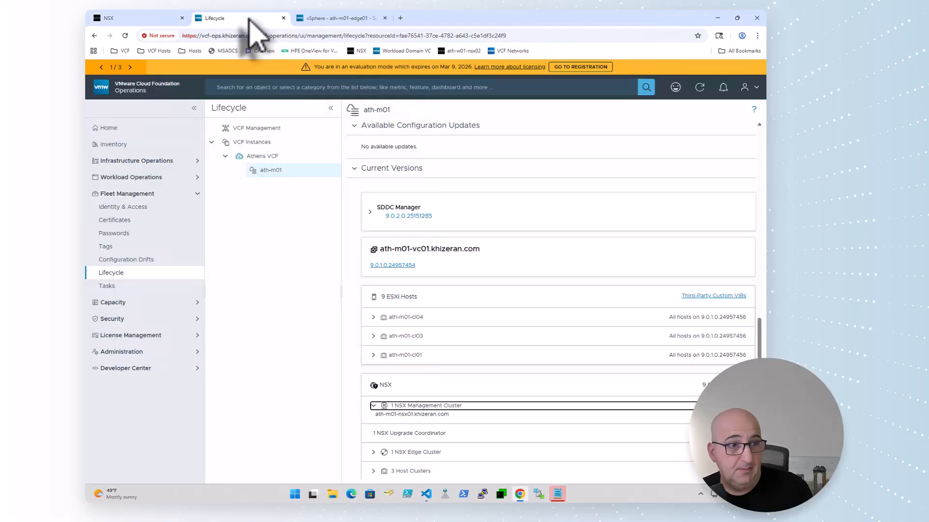
left_click(257, 157)
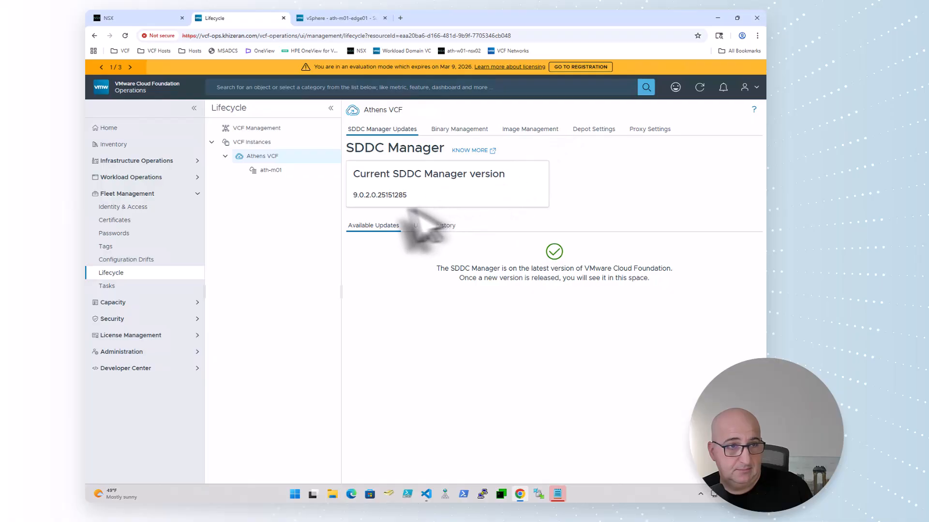
left_click(270, 170)
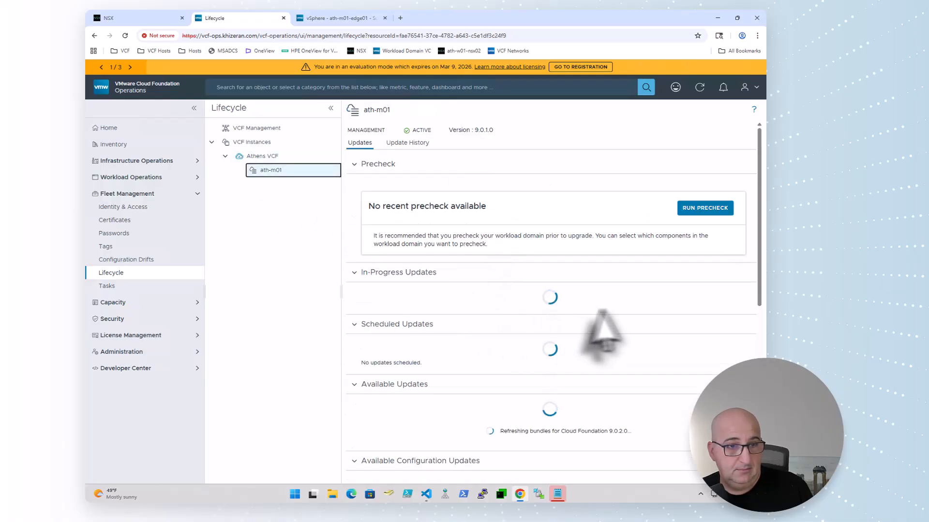
scroll(602, 334, "down", 3)
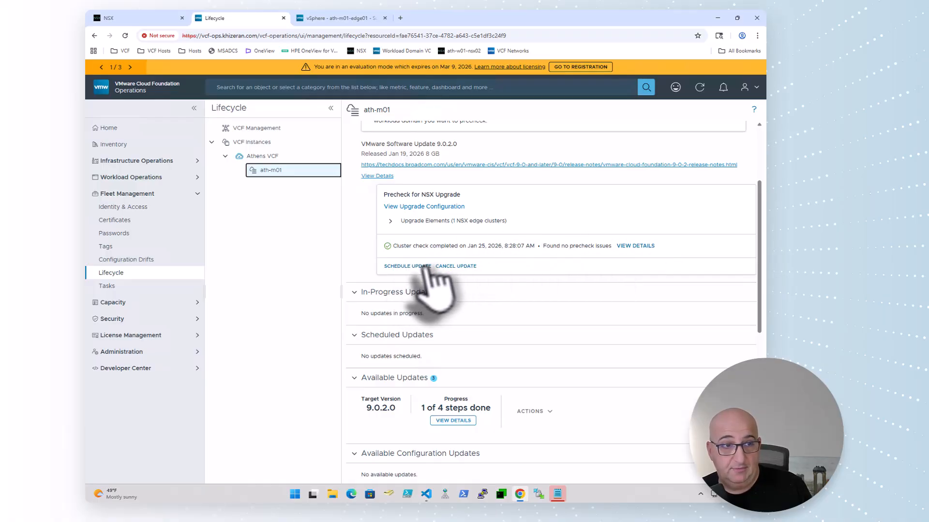
left_click(409, 266)
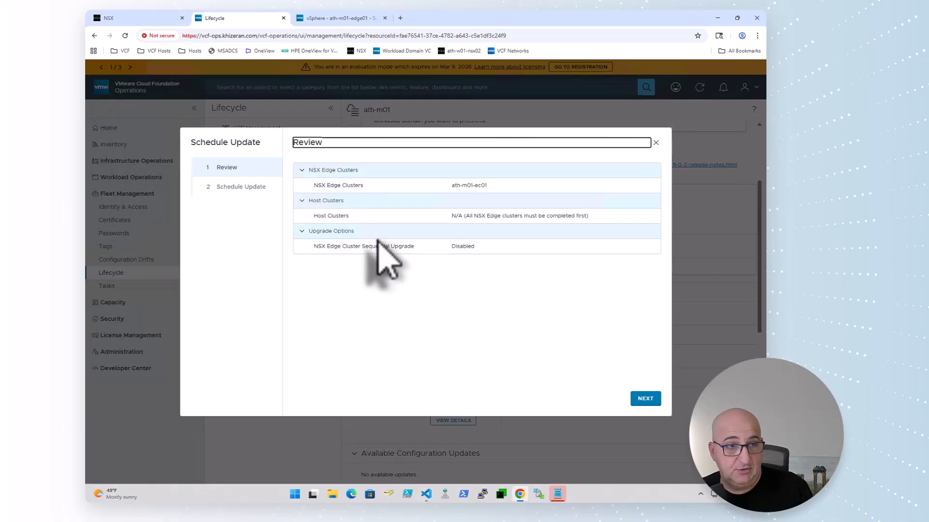
left_click(645, 398)
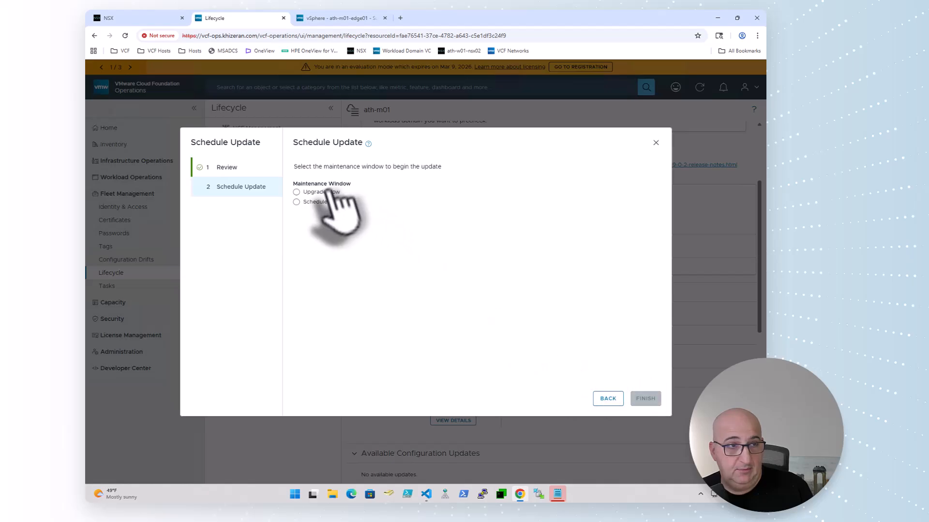
left_click(332, 192)
left_click(645, 398)
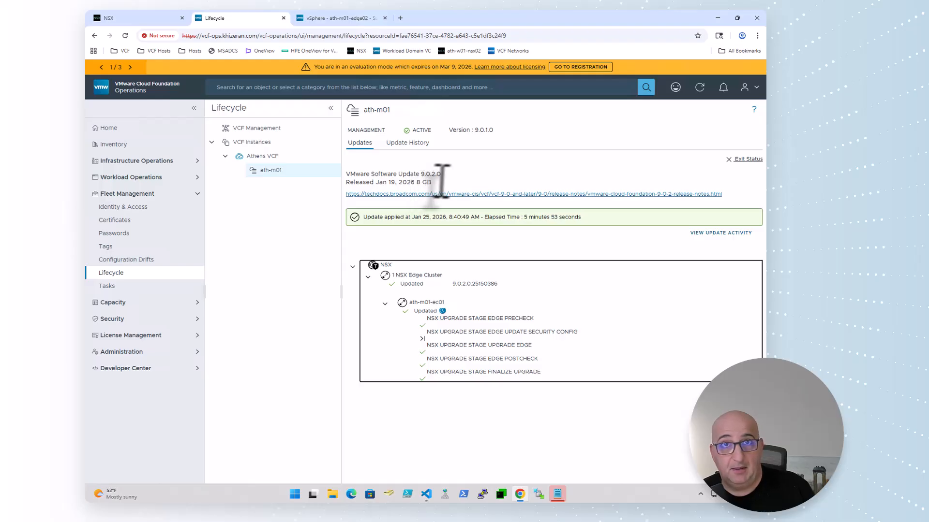
Step: Recheck the product version in NSX Manager after the update and enlarge the browser zoom to 110%
left_click(145, 20)
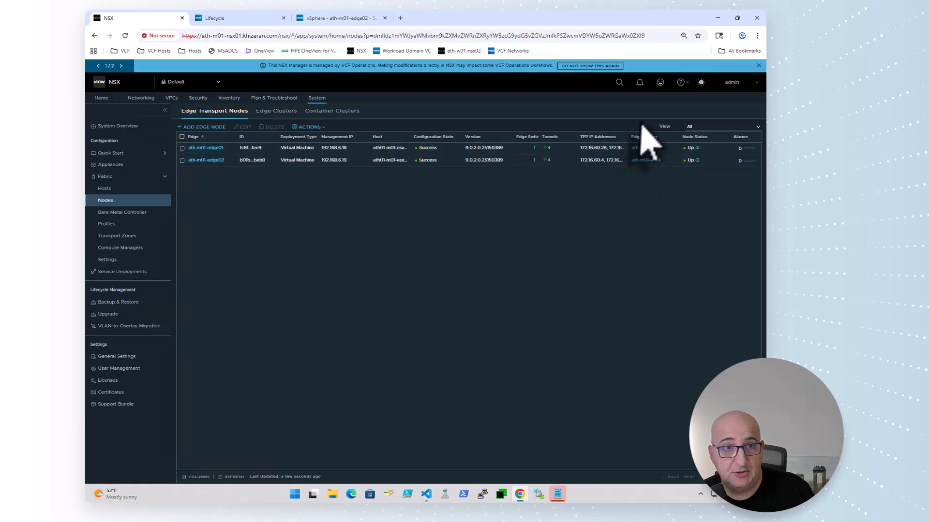
left_click(689, 82)
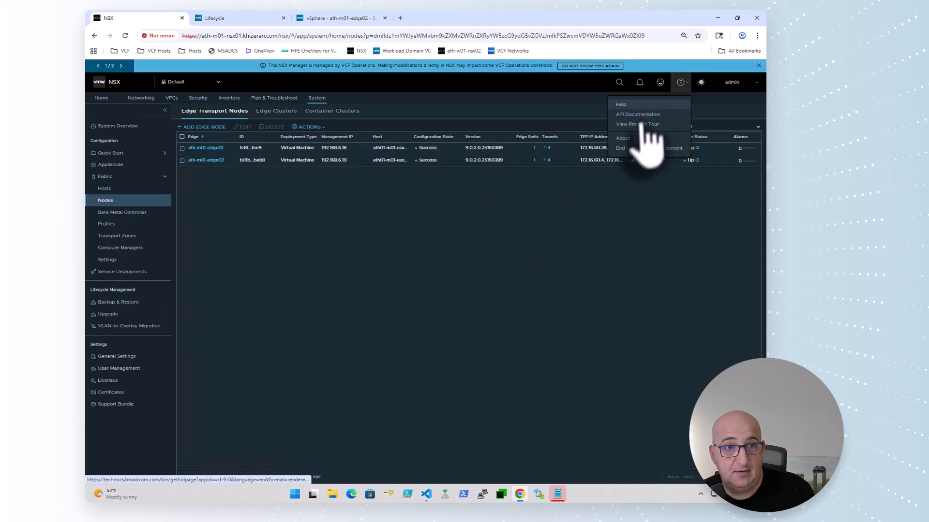
left_click(634, 139)
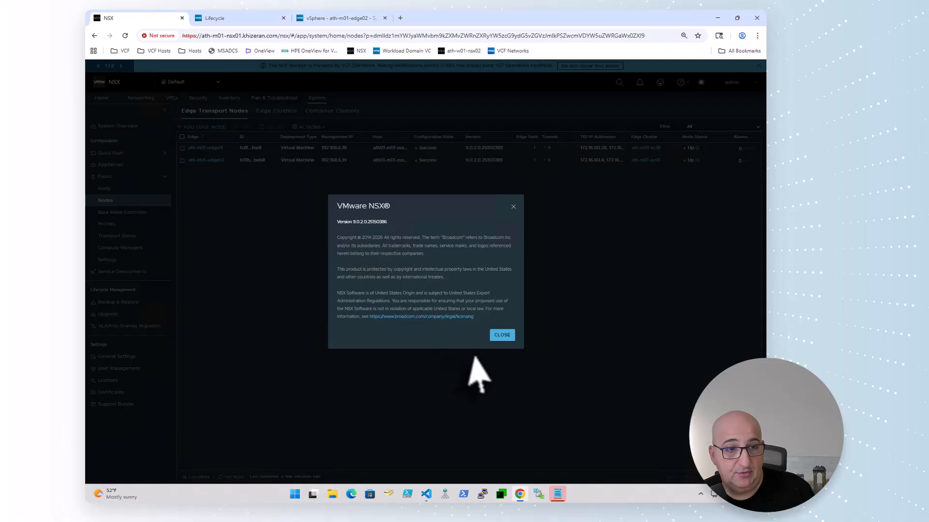
left_click(501, 335)
left_click(757, 37)
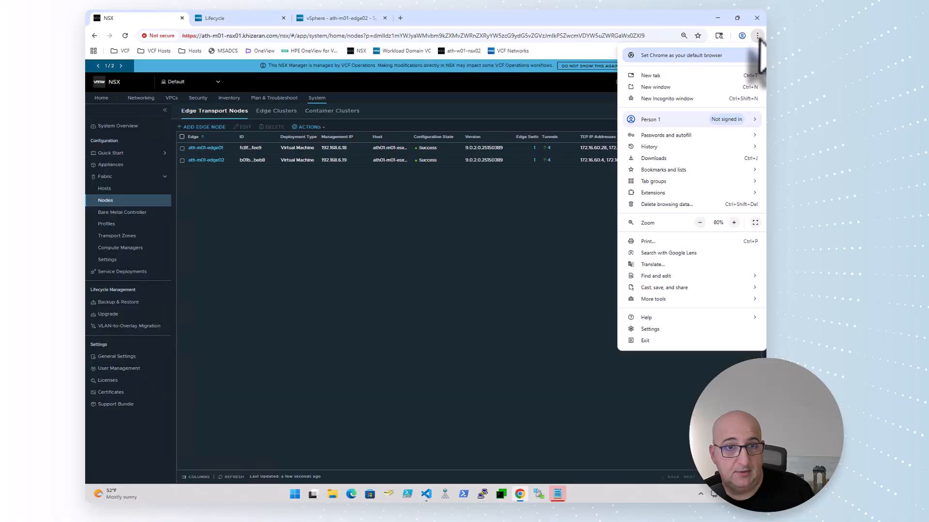
left_click(734, 222)
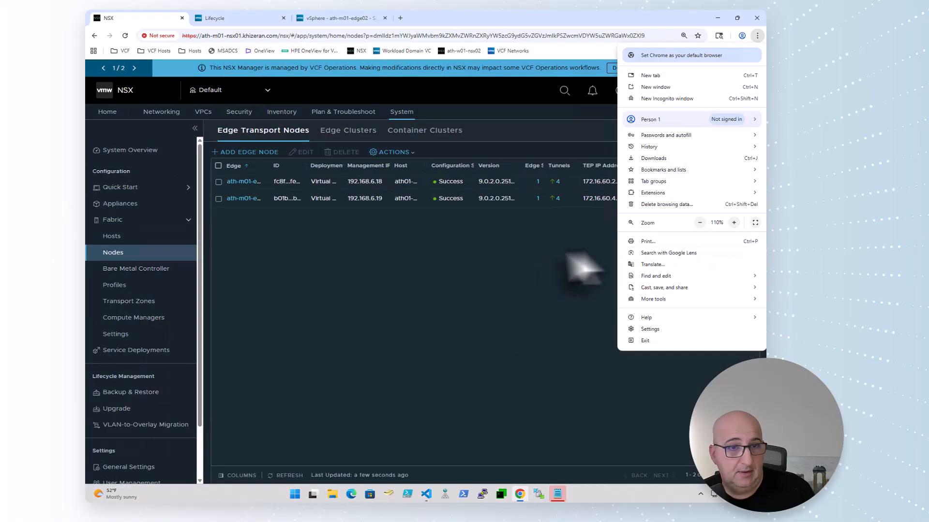
Step: Reduce the browser zoom in NSX Manager, check the edge node versions, and inspect the hosts of cluster ath-m01-cl01
left_click(700, 222)
left_click(464, 264)
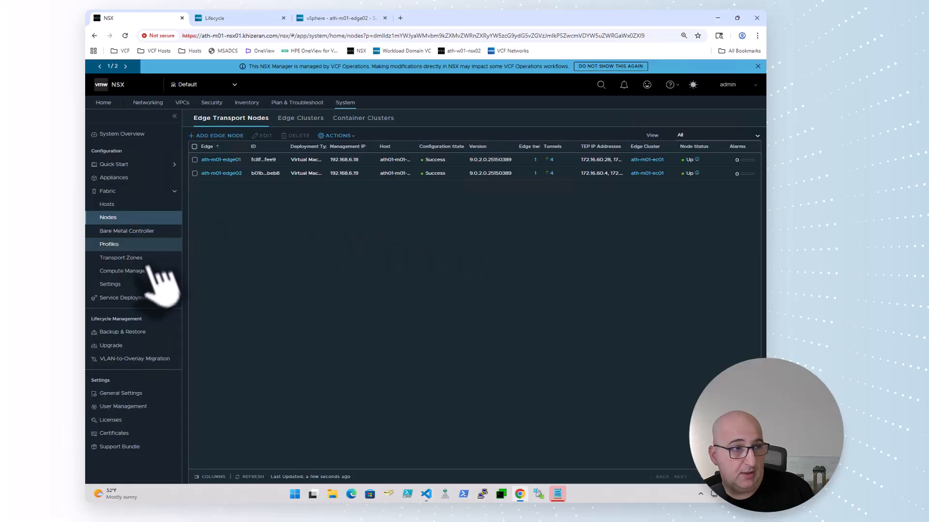
left_click(139, 206)
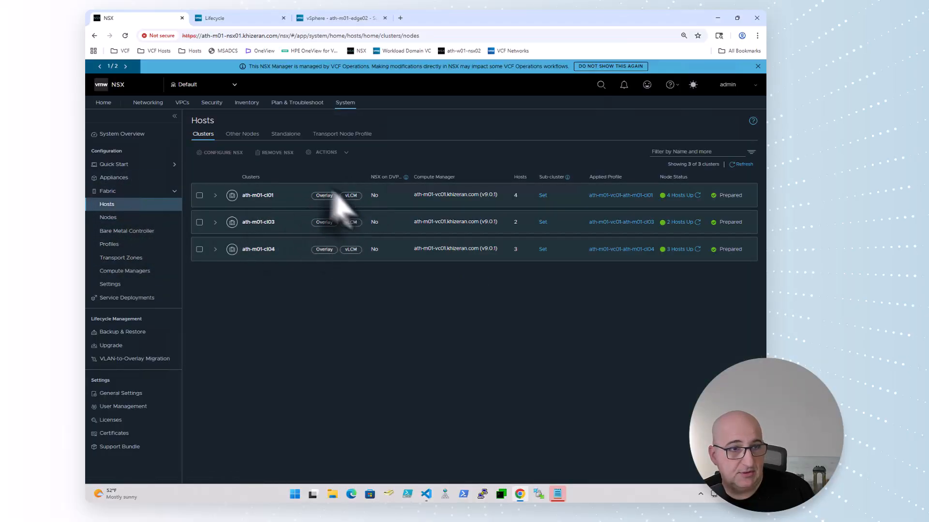
left_click(216, 195)
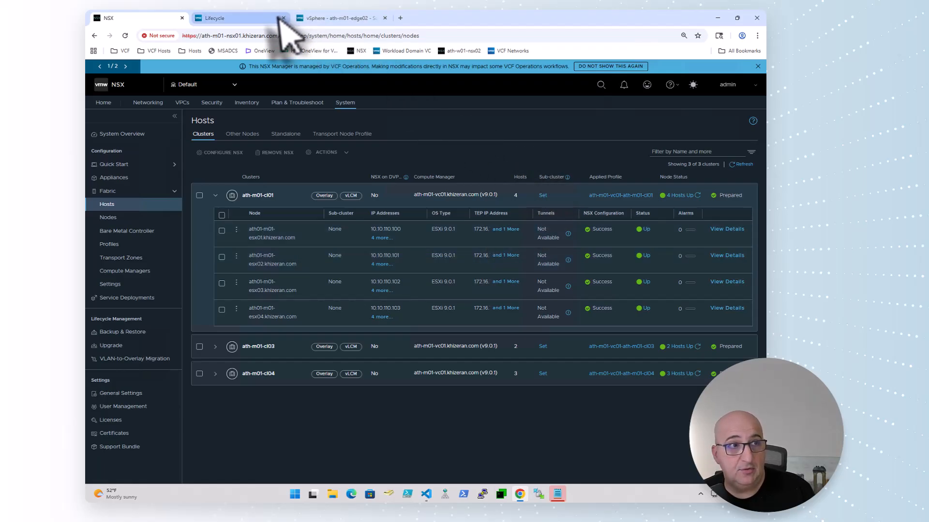
Step: Switch to the ath-m01 lifecycle page in VCF Operations and exit the NSX update status view
left_click(329, 20)
left_click(244, 19)
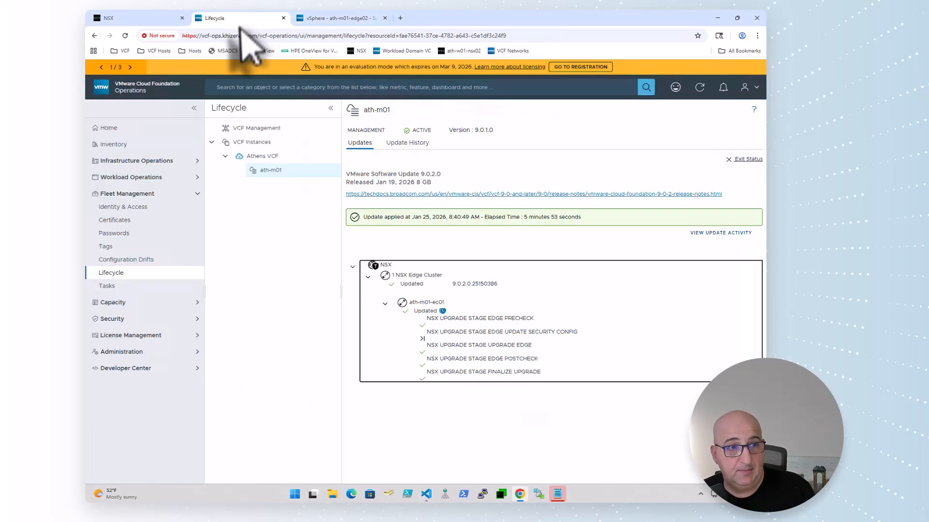
left_click(747, 159)
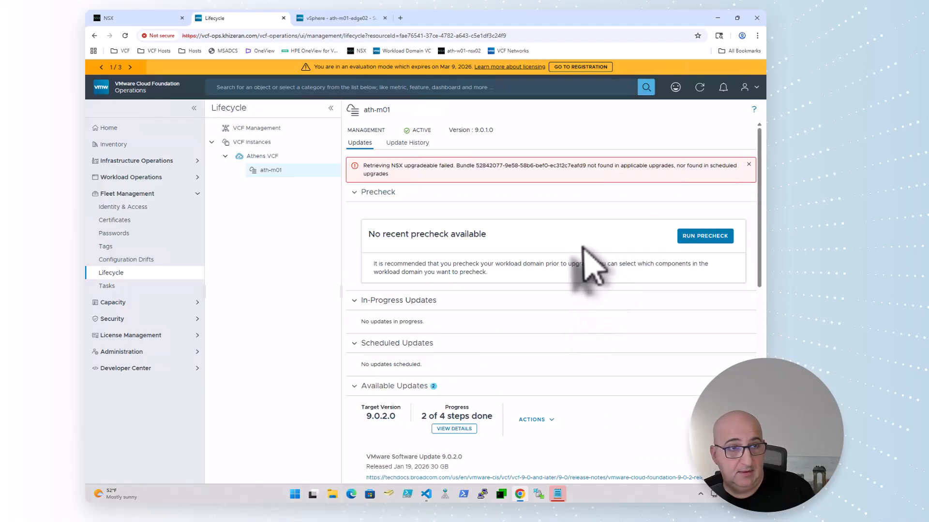
Step: Review the current component versions of ath-m01, including the NSX host clusters entry
scroll(564, 269, "down", 4)
scroll(605, 295, "up", 4)
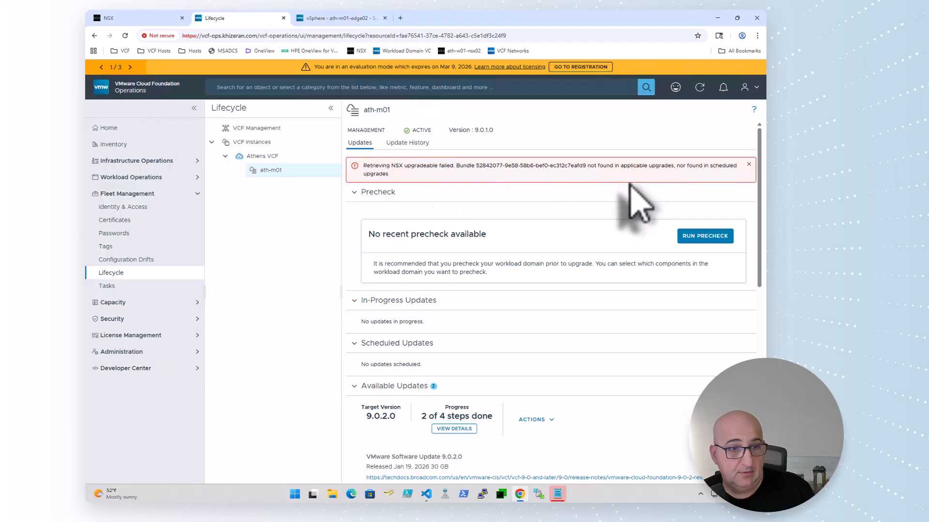
scroll(633, 203, "down", 10)
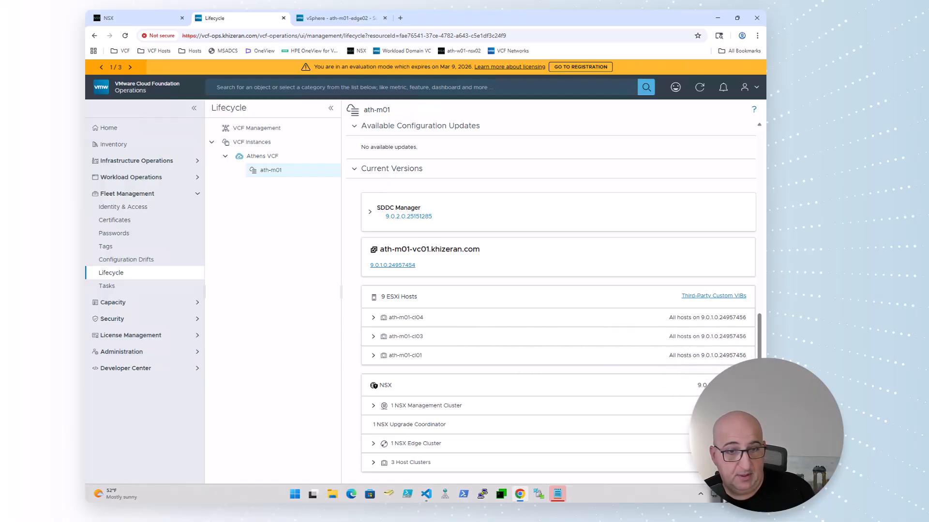
left_click(379, 462)
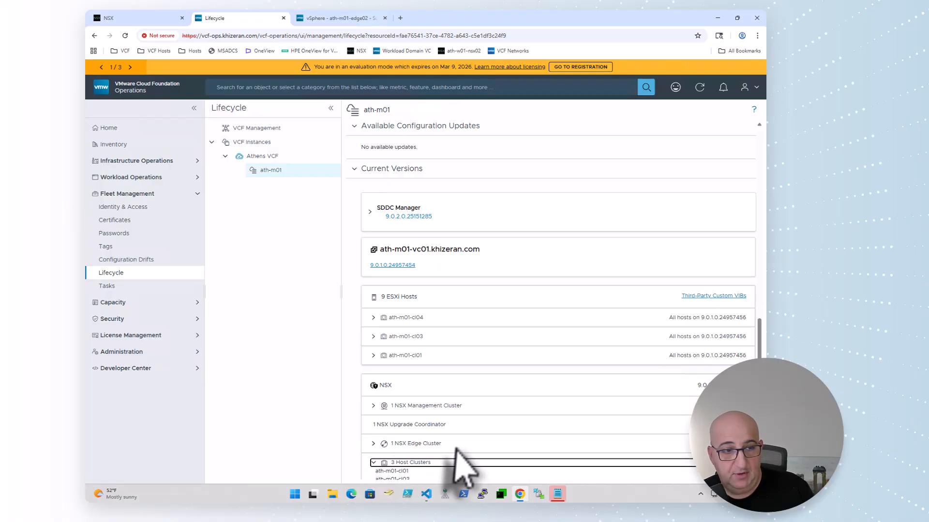
scroll(467, 467, "down", 1)
left_click(376, 438)
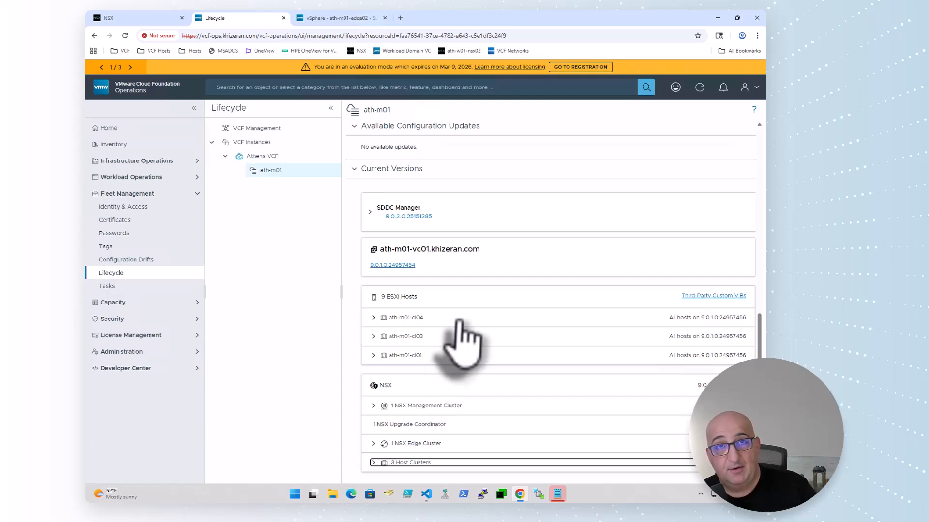
Step: Switch to vSphere Client, run an image compliance check on cluster ath-m01-cl01, and close the details of host ath01-m01-esx01
left_click(332, 20)
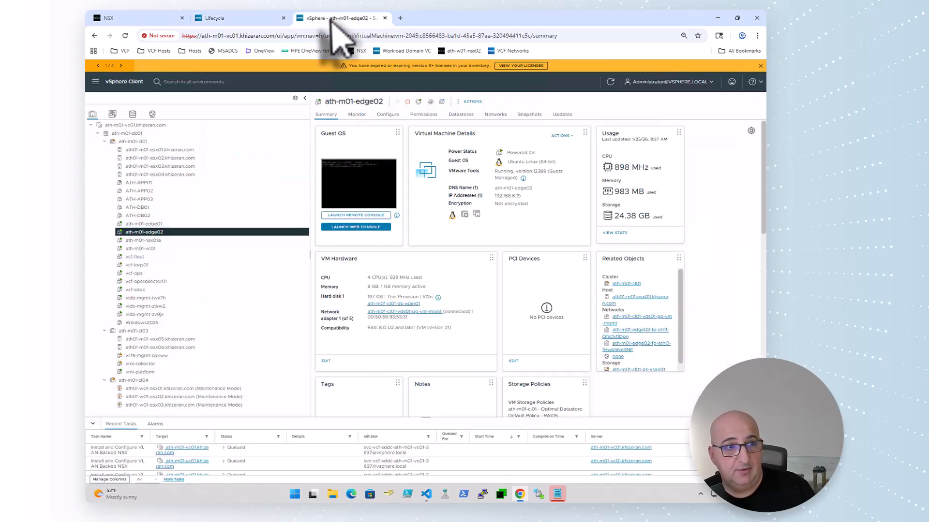
left_click(137, 142)
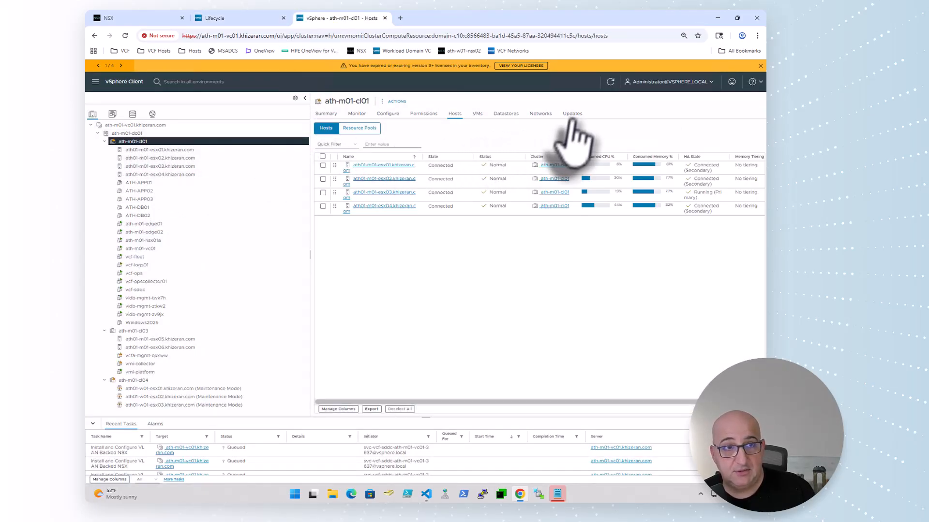
left_click(572, 115)
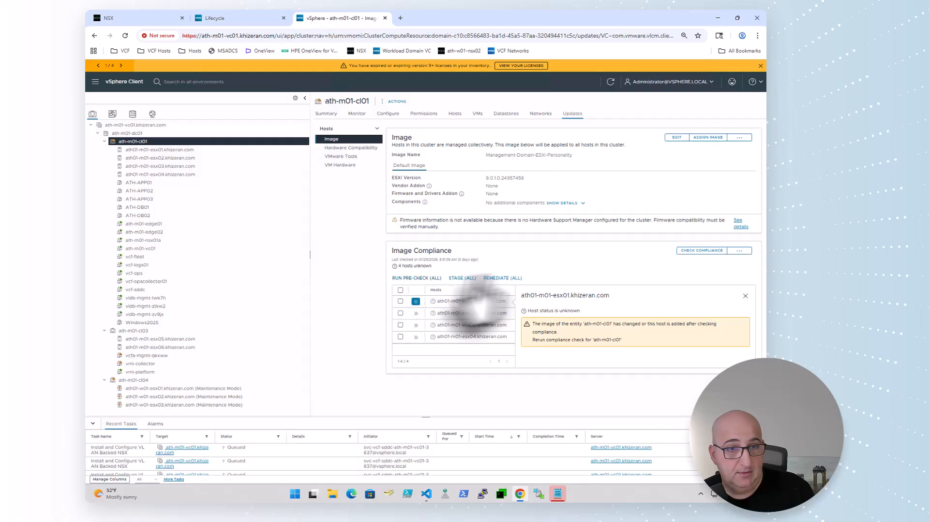
left_click(707, 251)
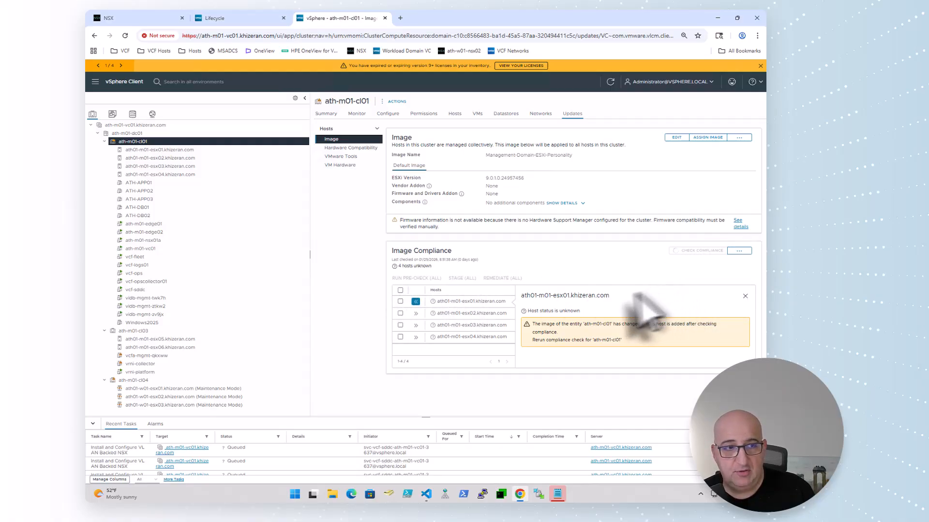
left_click(416, 302)
left_click(416, 302)
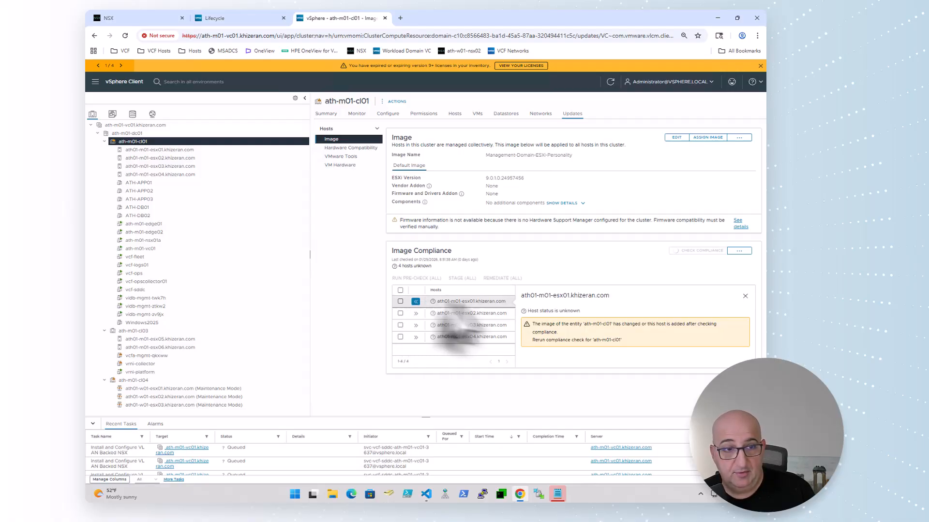
left_click(415, 302)
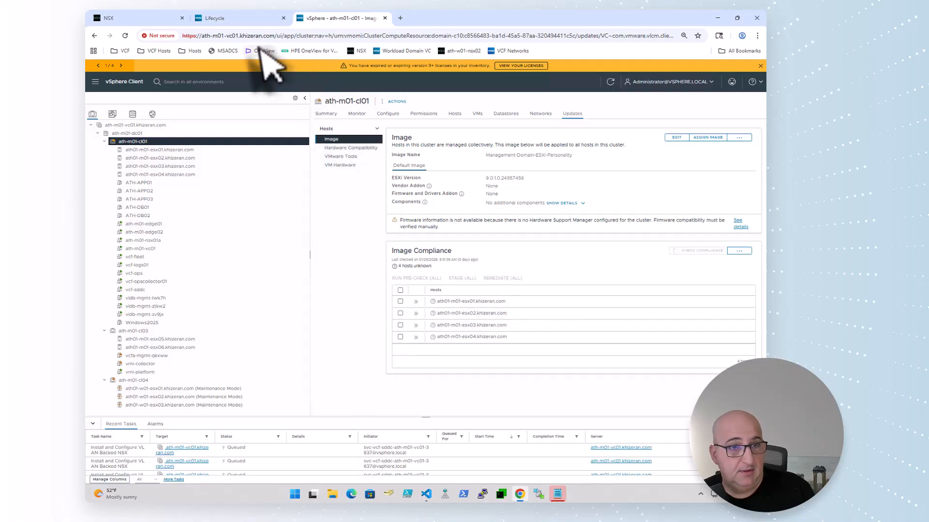
Step: Return to VCF Operations, review the 9.0.2.0 upgrade sequence for ath-m01, and start downloading the available update immediately
left_click(240, 18)
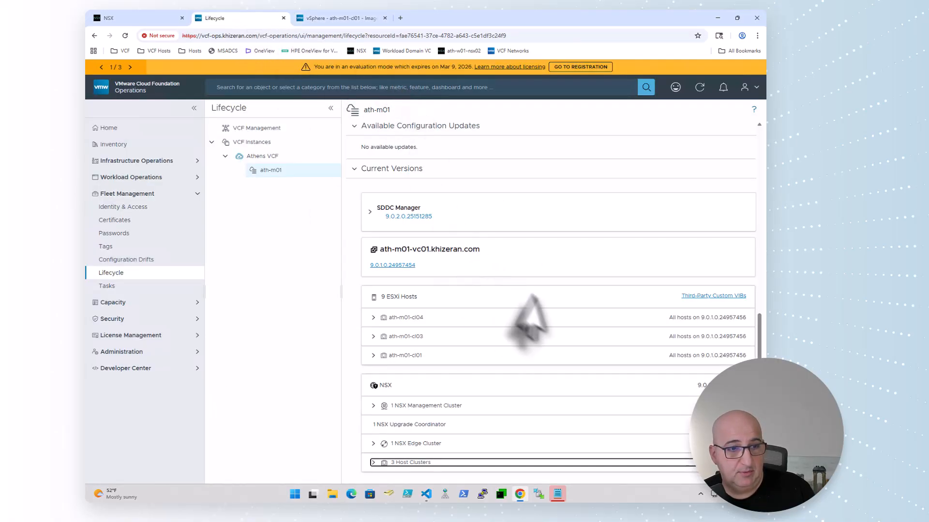
scroll(576, 339, "up", 6)
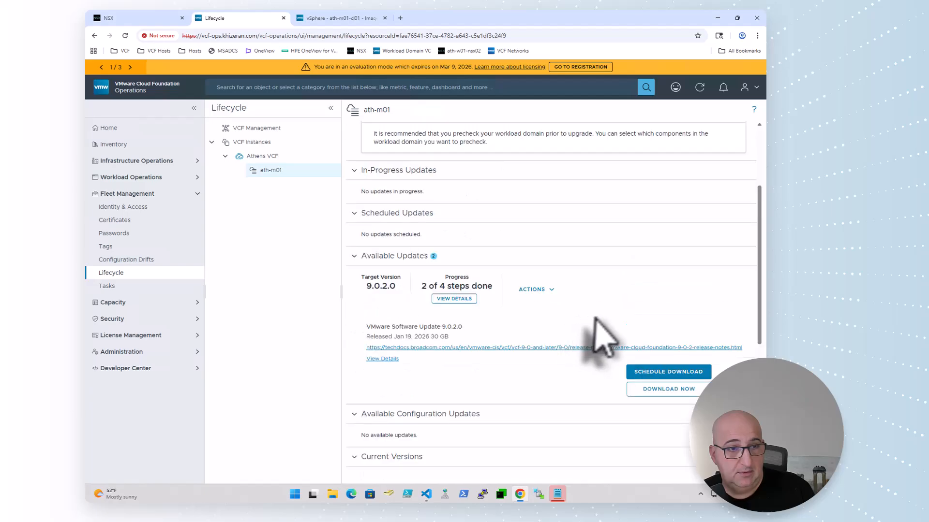
left_click(454, 298)
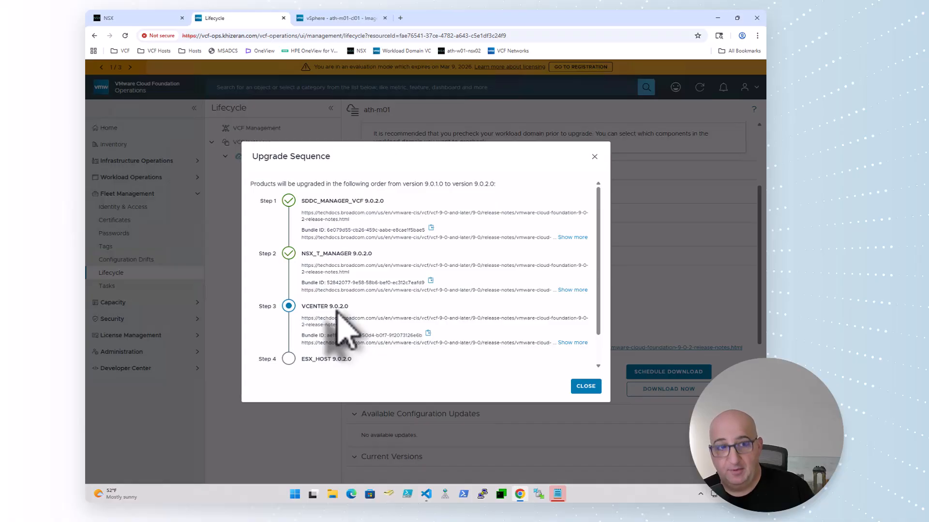
left_click(584, 386)
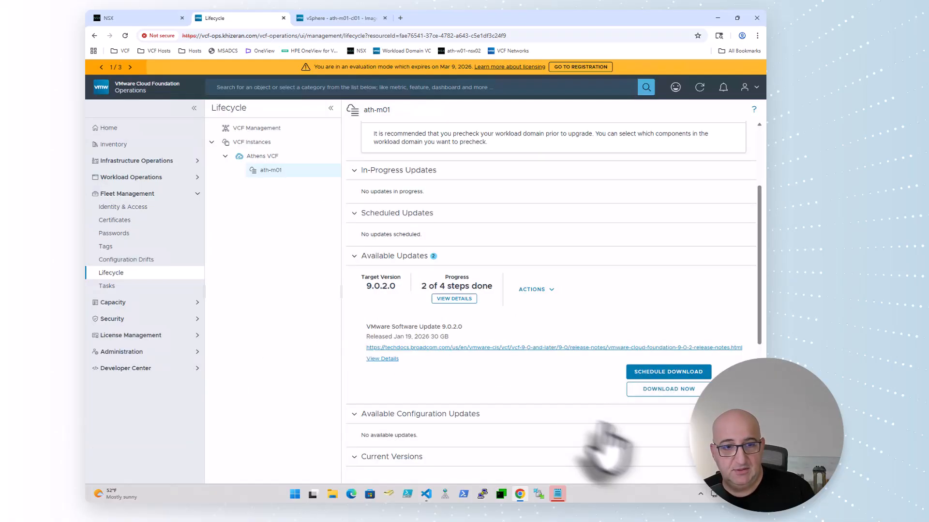
left_click(686, 390)
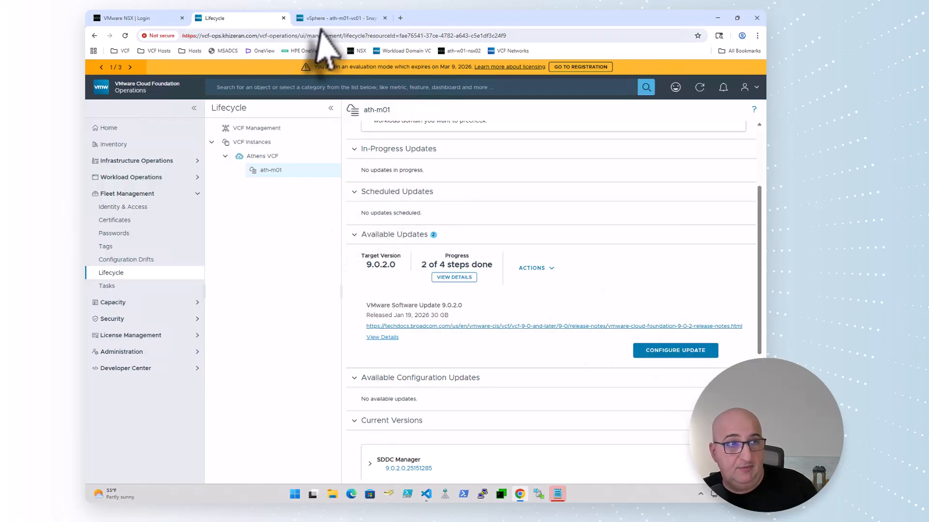
Step: Switch to vSphere Client and take a snapshot of ath-m01-vc01 under the default name, without the virtual machine's memory
left_click(341, 18)
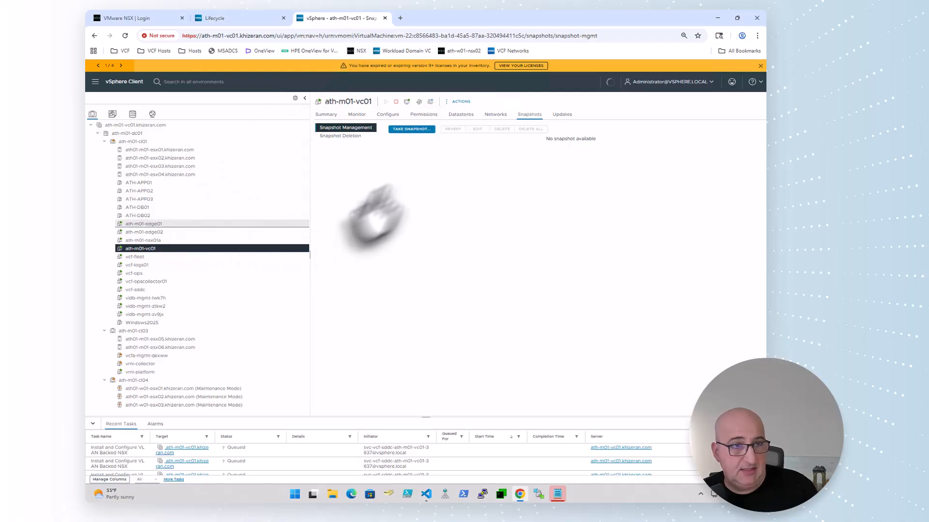
left_click(411, 129)
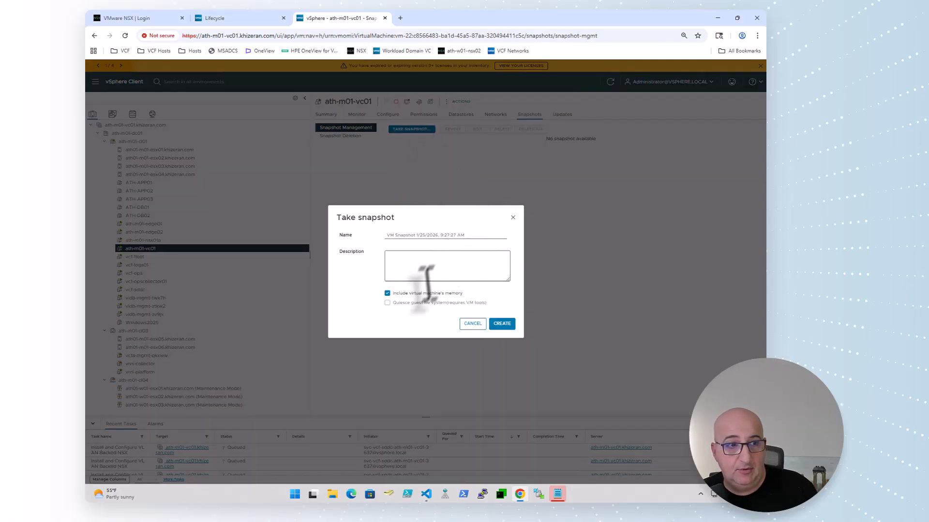
left_click(502, 324)
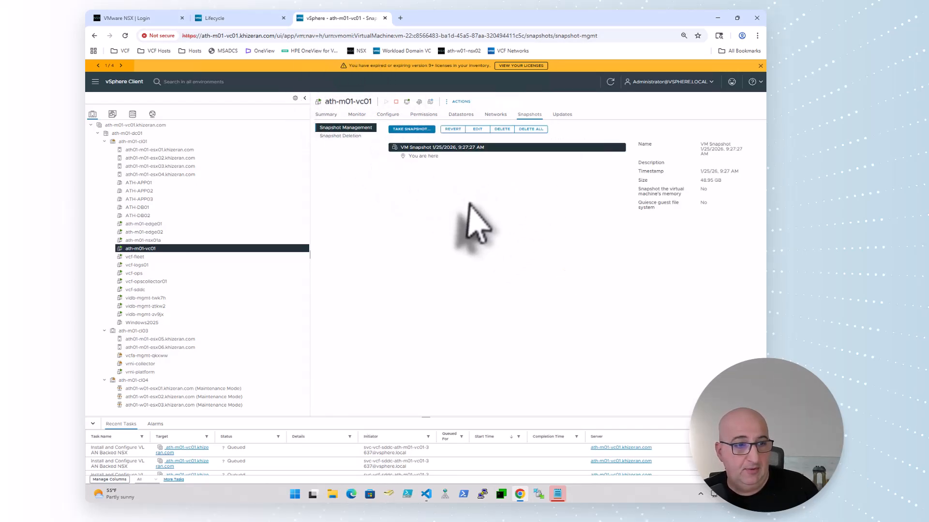
Step: Configure the vCenter update in VCF Operations with vCenter Regular Upgrade, confirmed backup and the Upgrade Now maintenance window, and submit it
left_click(234, 20)
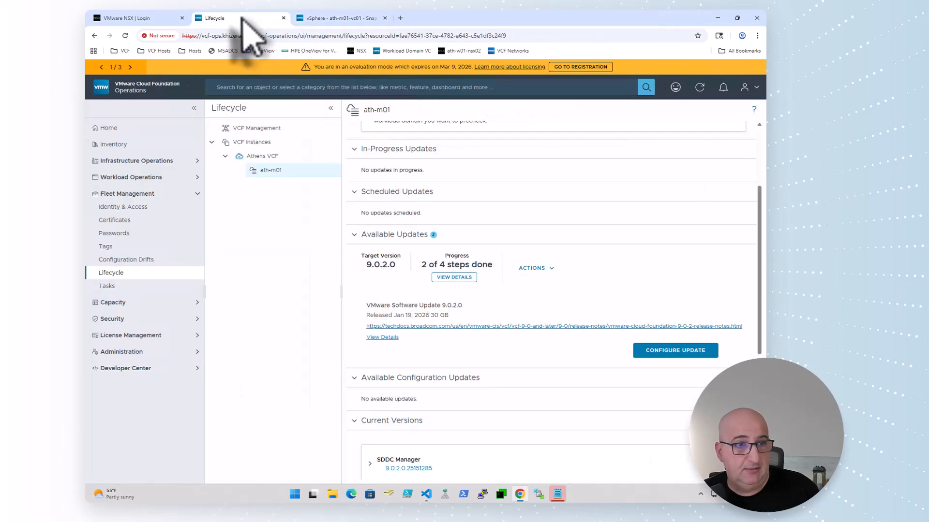
left_click(677, 353)
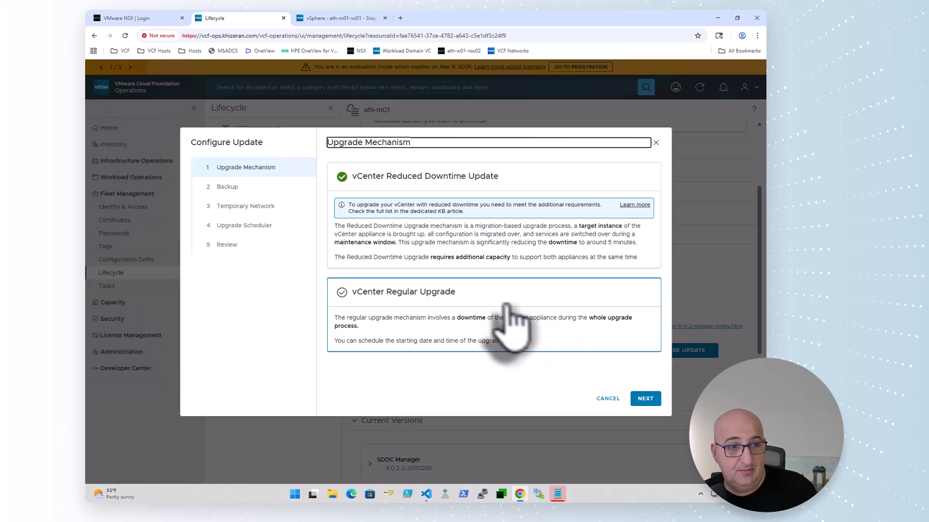
left_click(498, 321)
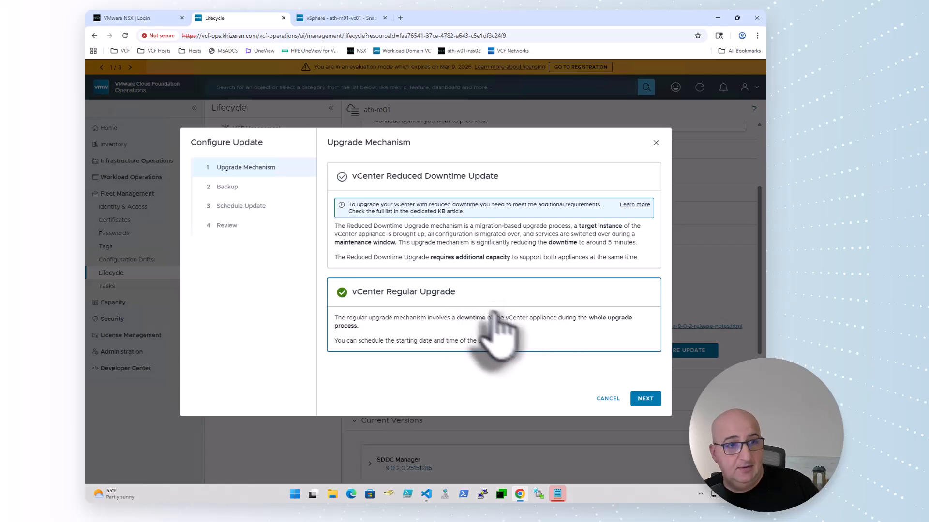
left_click(649, 403)
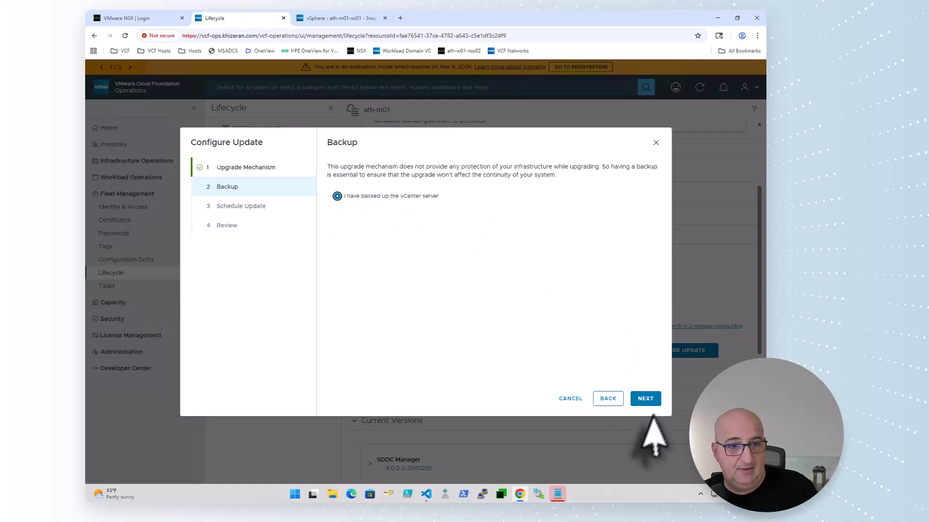
left_click(647, 400)
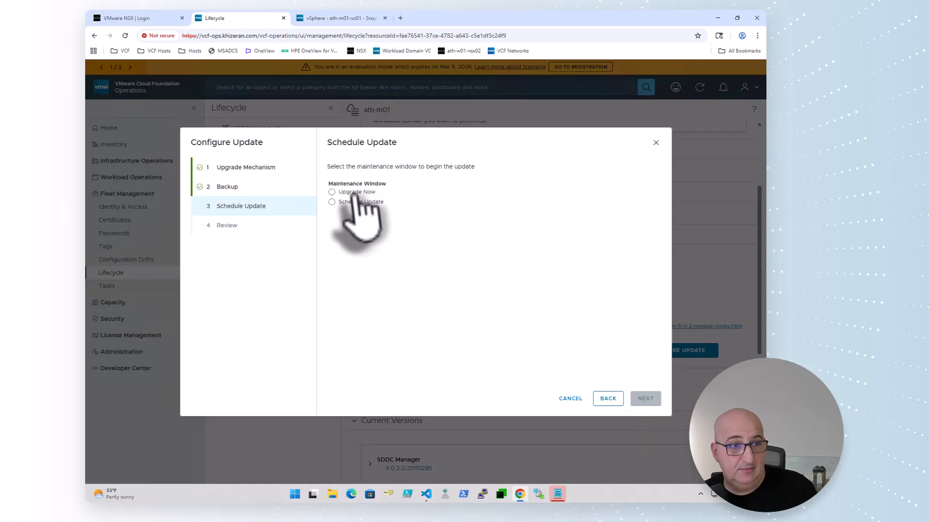
left_click(332, 192)
left_click(646, 398)
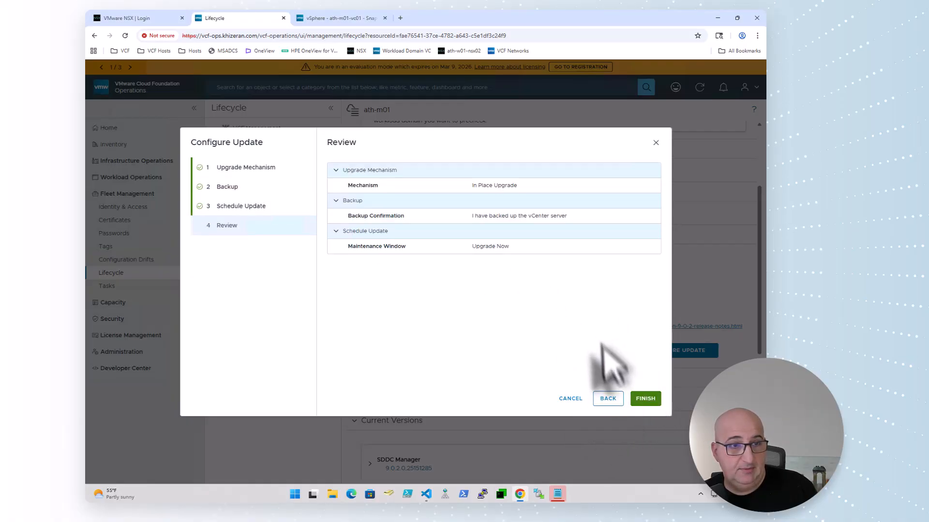
left_click(646, 398)
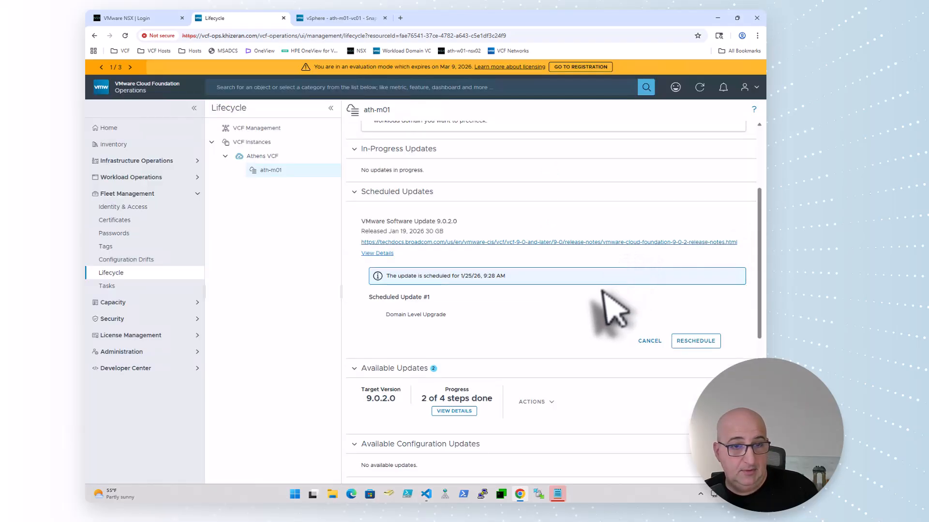
Step: Refresh the ath-m01 lifecycle page and check the scheduled and in-progress updates for the vCenter upgrade
scroll(518, 305, "up", 2)
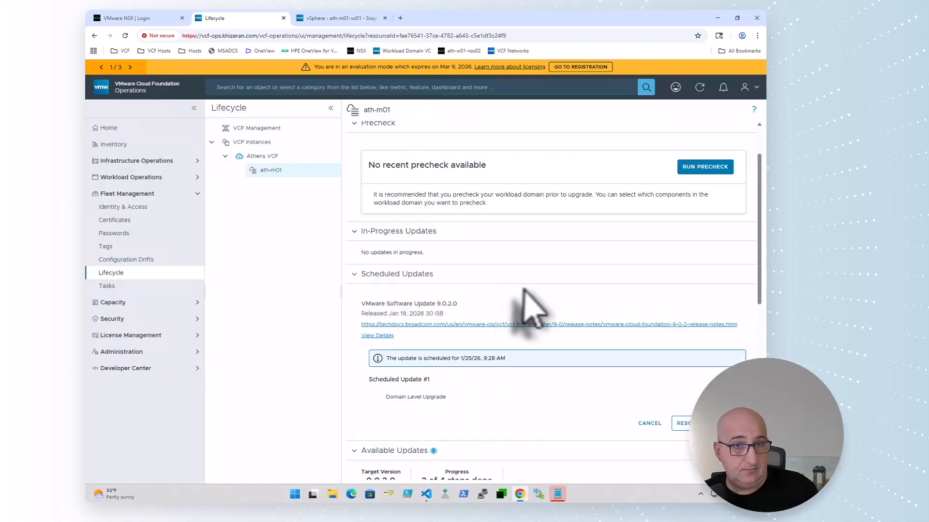
scroll(571, 310, "down", 3)
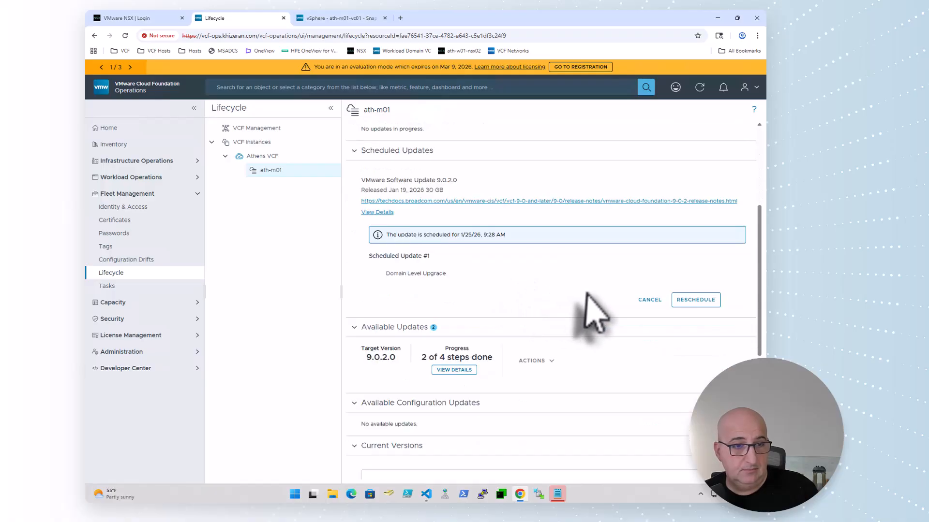
left_click(699, 87)
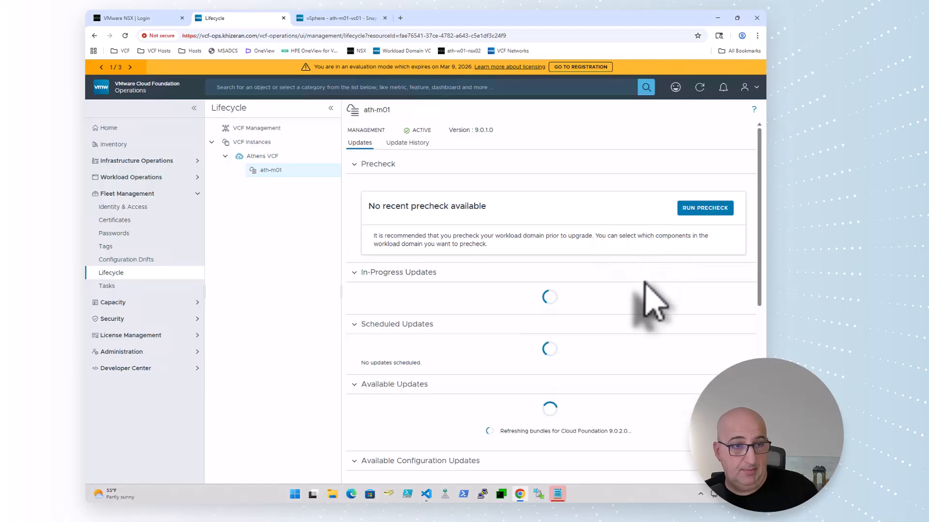
scroll(607, 310, "down", 3)
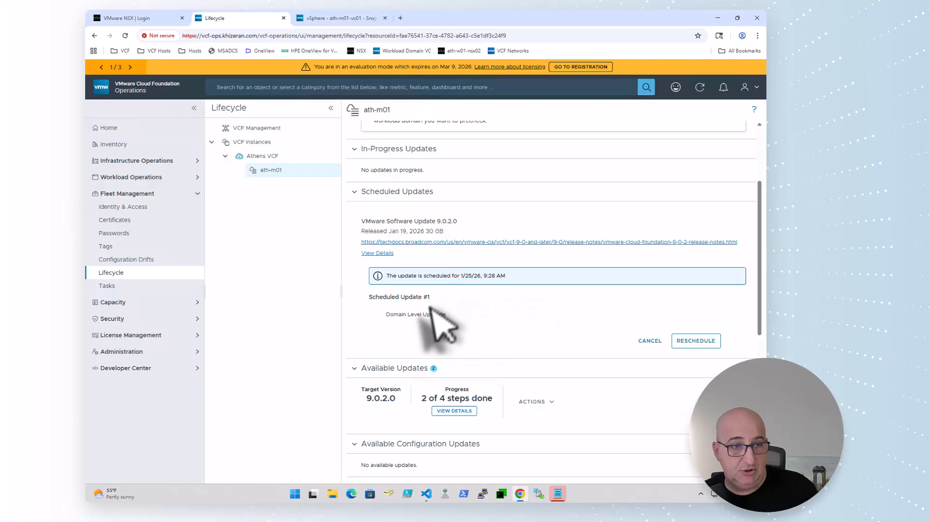
scroll(481, 298, "down", 1)
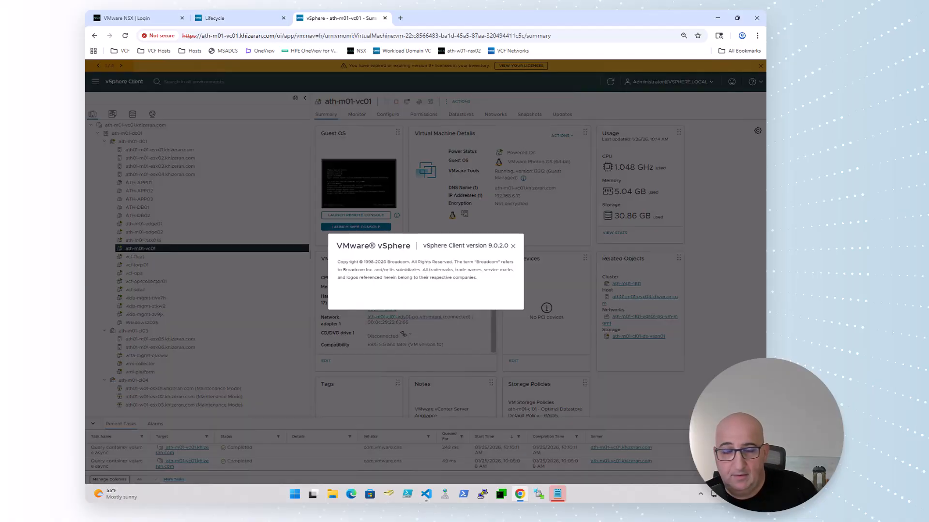
Step: Close the version information, return to VCF Operations, review the ath-m01 upgrade sequence, and start downloading the 9.0.2.0 ESX update immediately
left_click(514, 246)
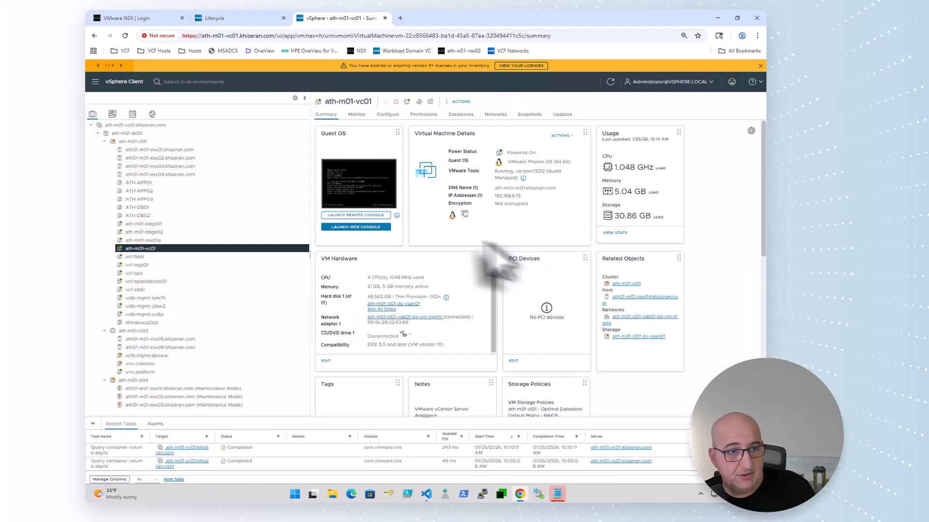
left_click(228, 19)
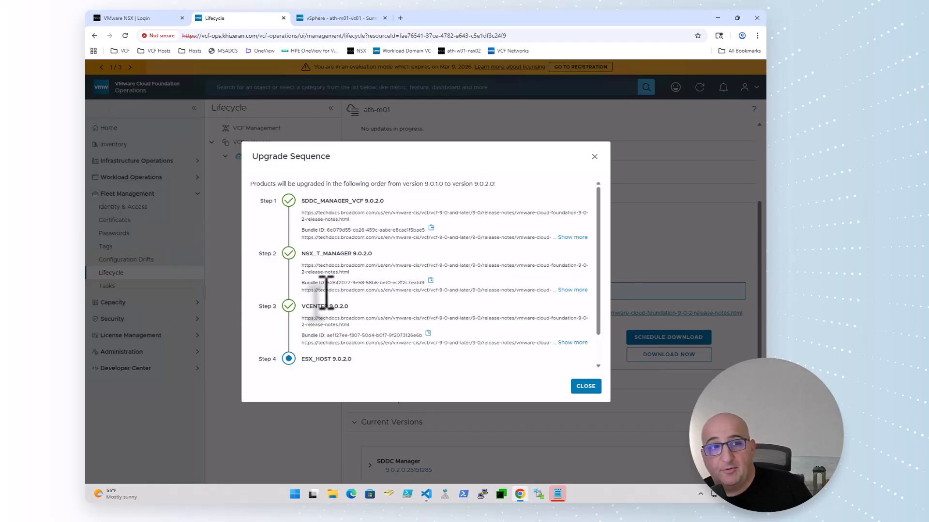
scroll(409, 324, "down", 1)
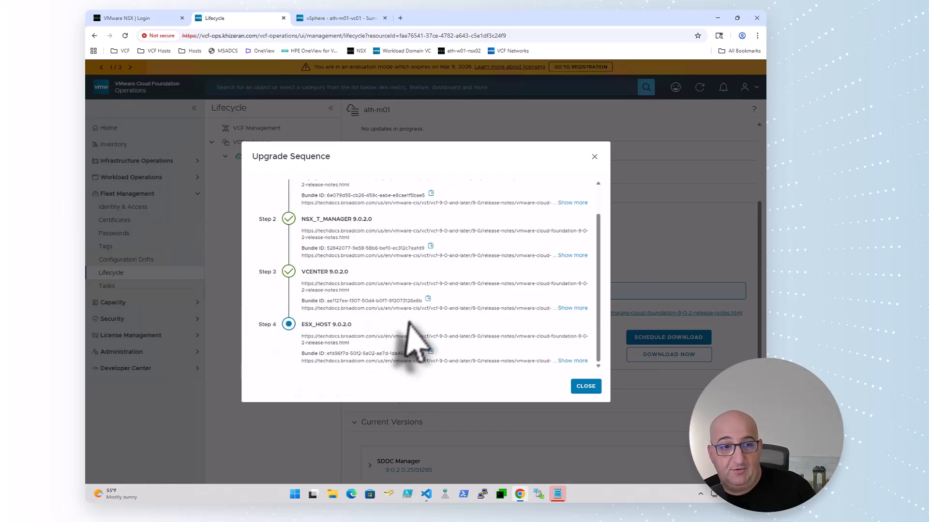
left_click(585, 387)
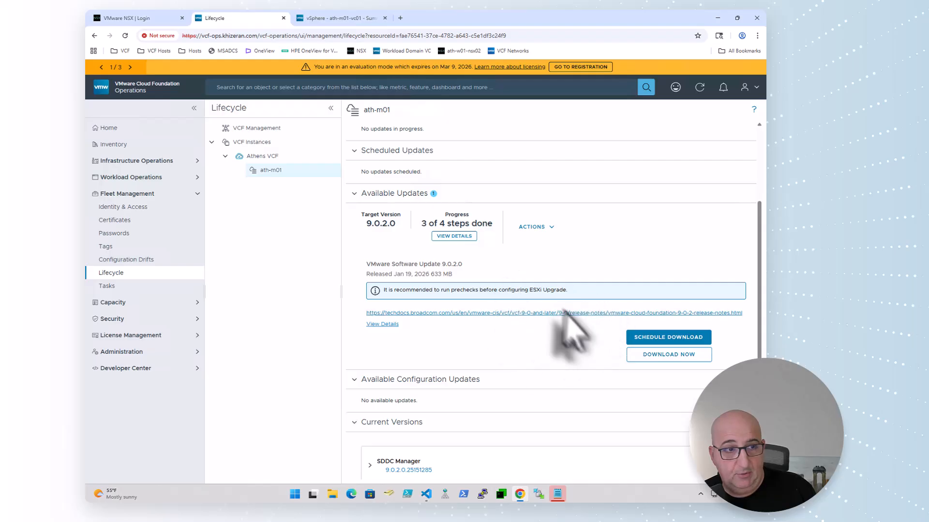
left_click(687, 356)
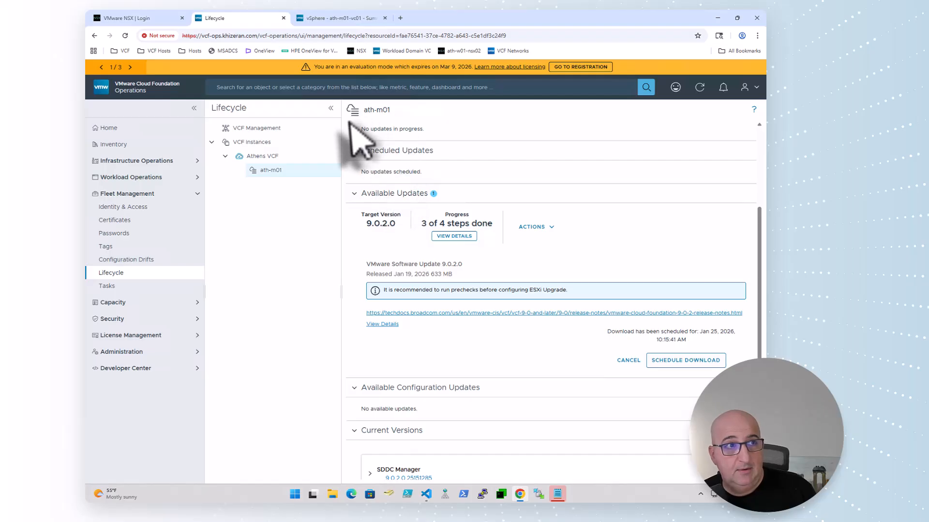
Step: Switch to vSphere Client and start a Lifecycle Manager image named ath-m01 9.0.2 with ESXi version 9.0.2.0.25148076
left_click(342, 19)
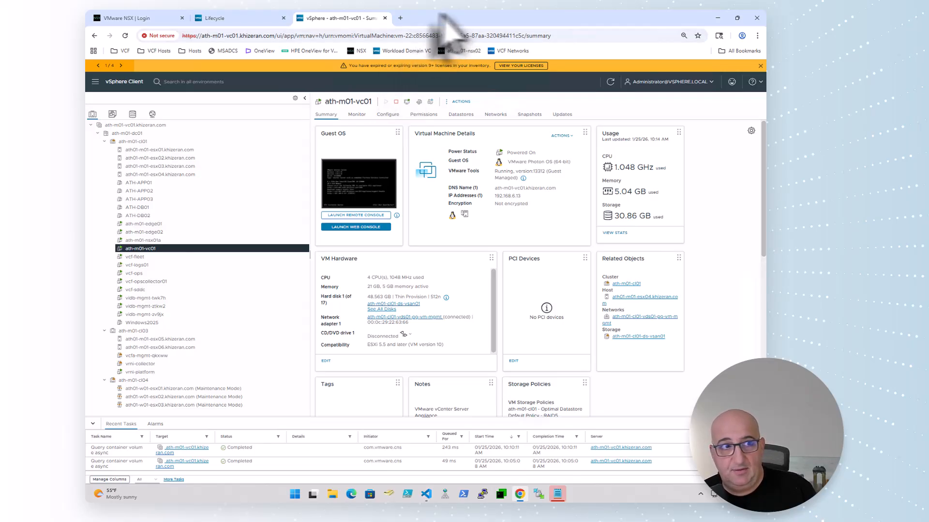
left_click(95, 82)
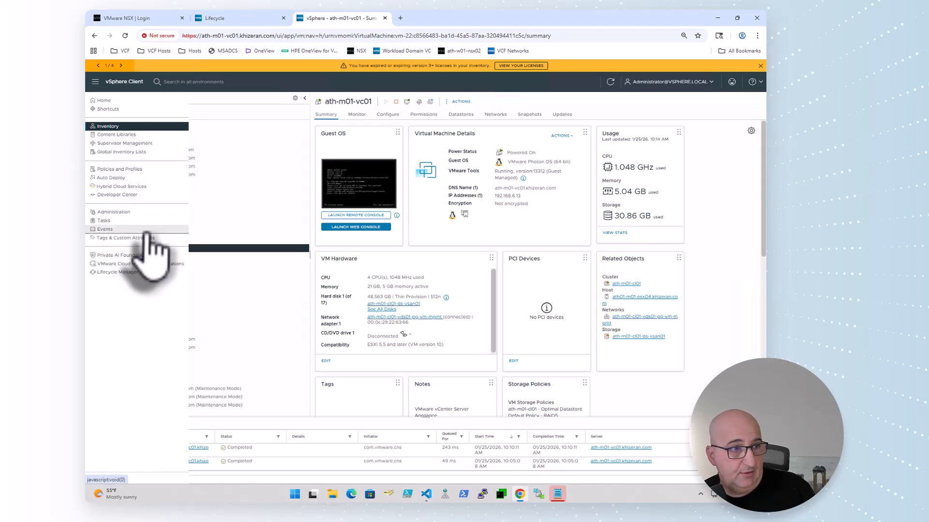
left_click(137, 272)
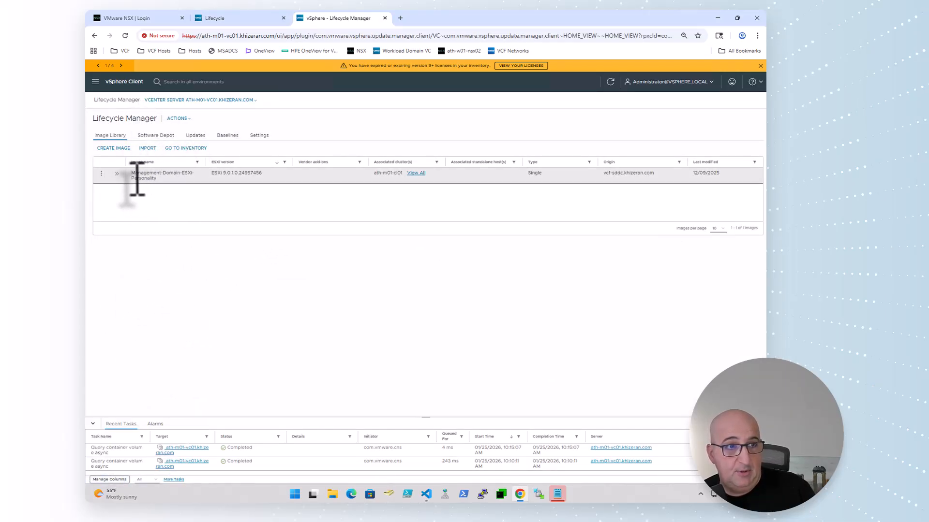
left_click(116, 149)
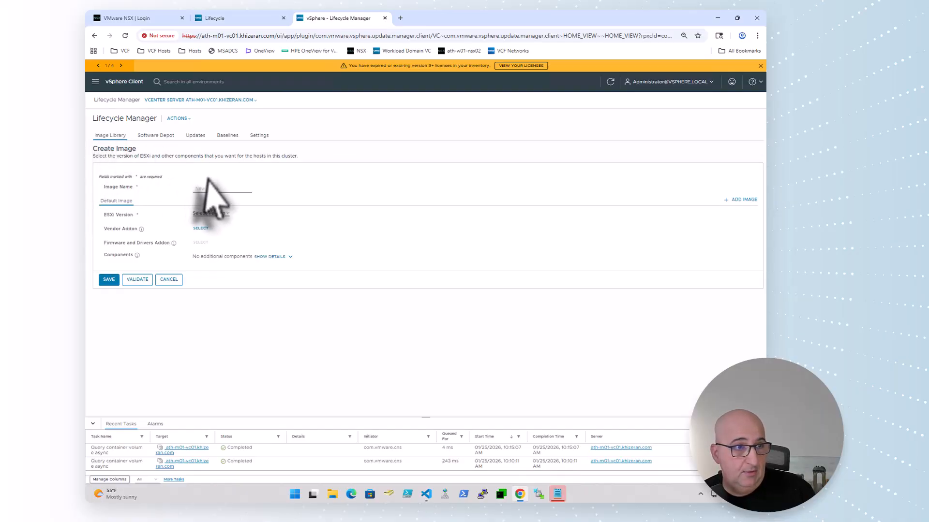
left_click(220, 189)
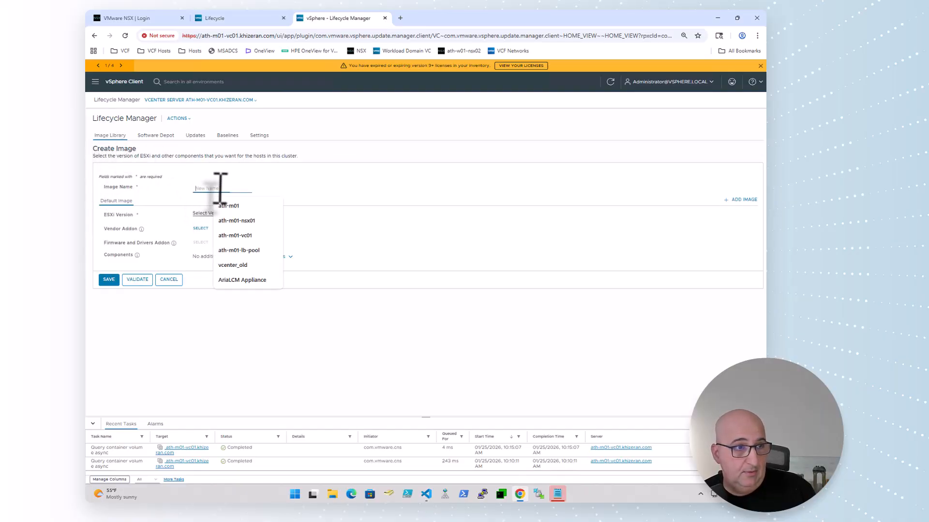
left_click(249, 206)
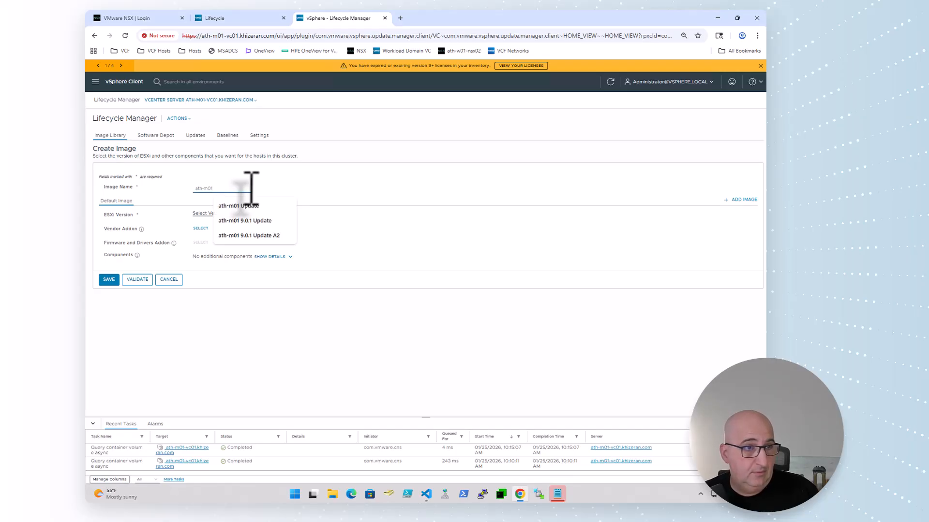
left_click(251, 236)
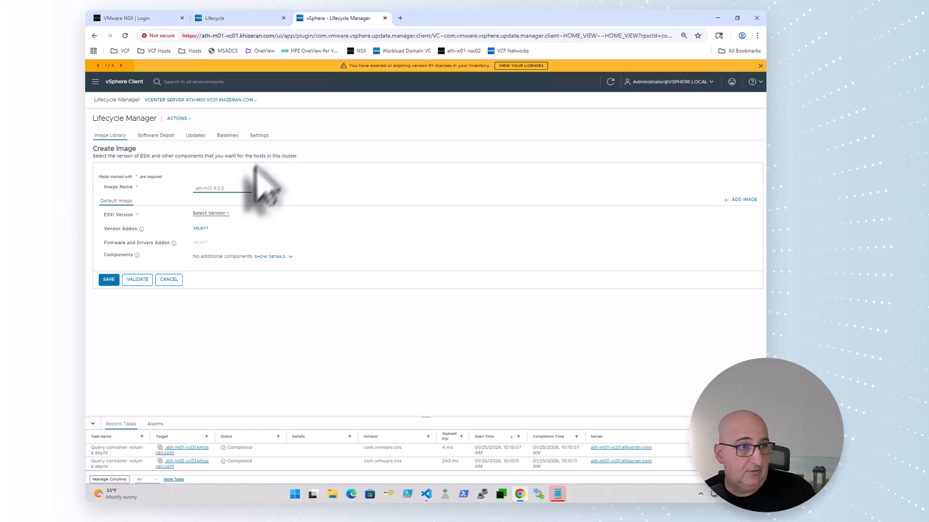
triple_click(213, 189)
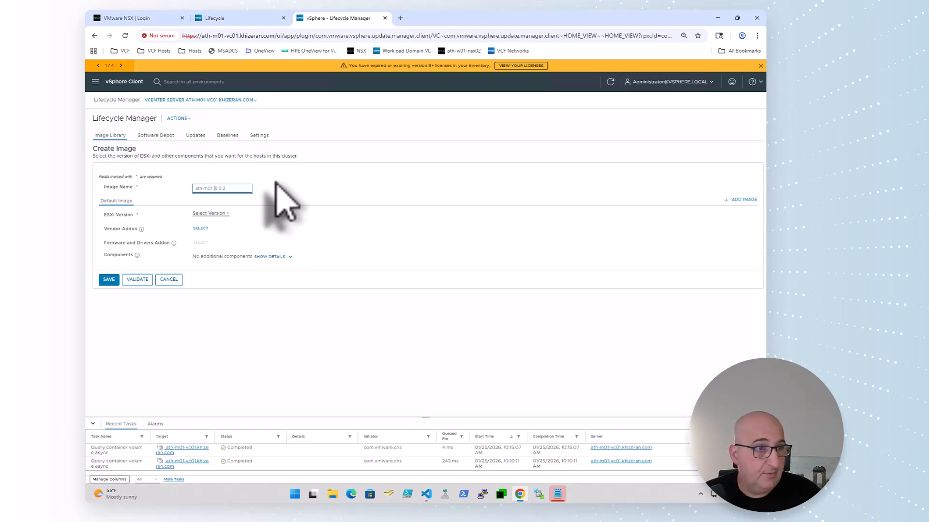
left_click(213, 213)
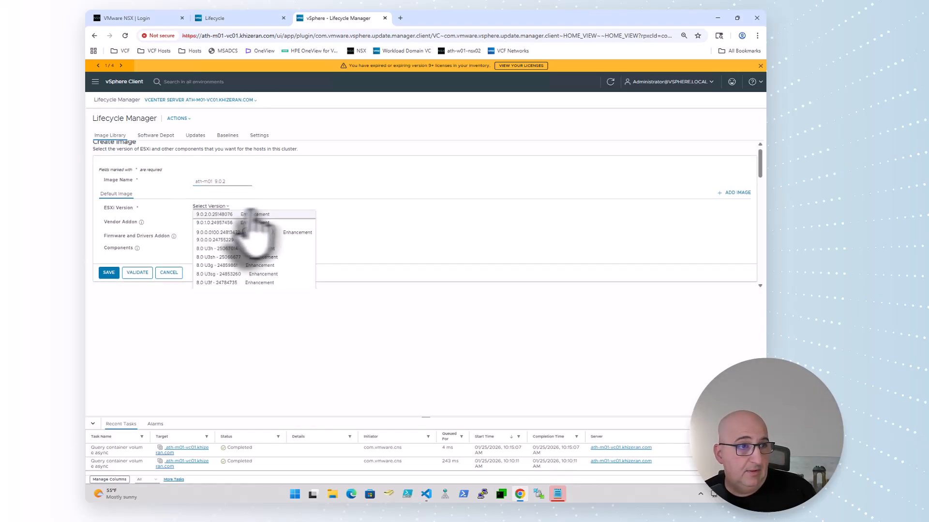
left_click(295, 216)
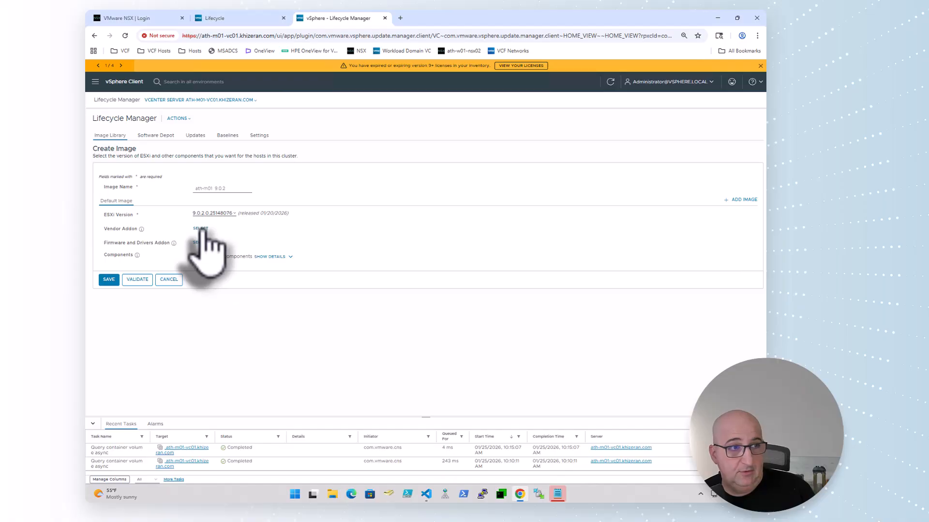
Step: Search the independent components available for the image by name, filtering for "nest" and "es"
left_click(270, 257)
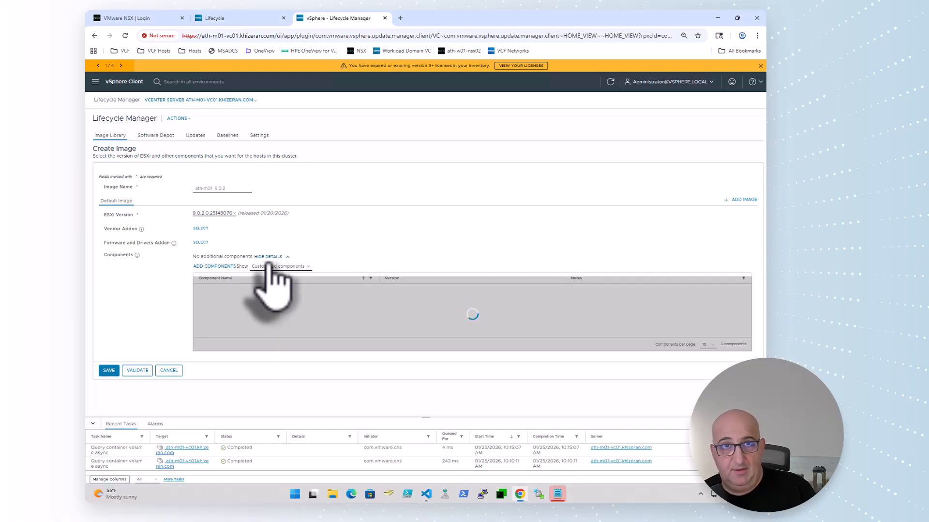
left_click(223, 267)
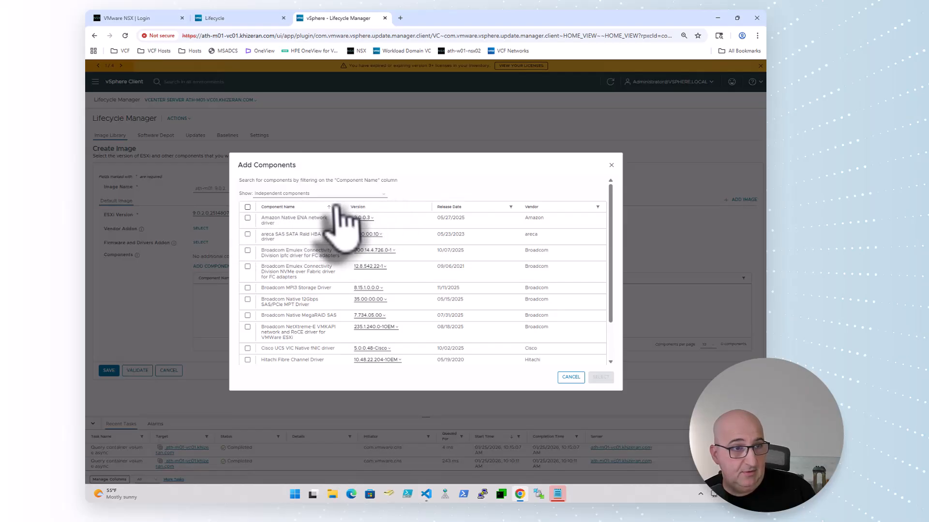
left_click(337, 207)
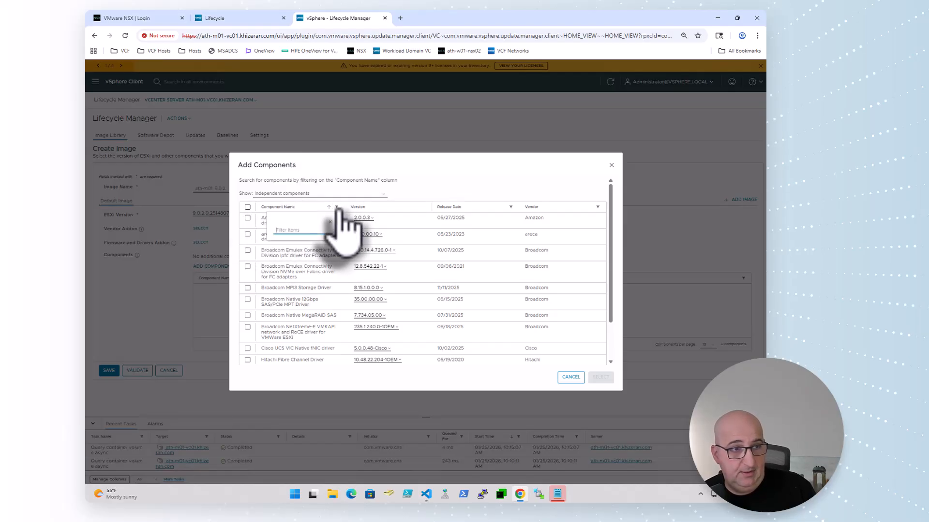
type("nest")
key("BackSpace")
key("BackSpace")
key("BackSpace")
key("BackSpace")
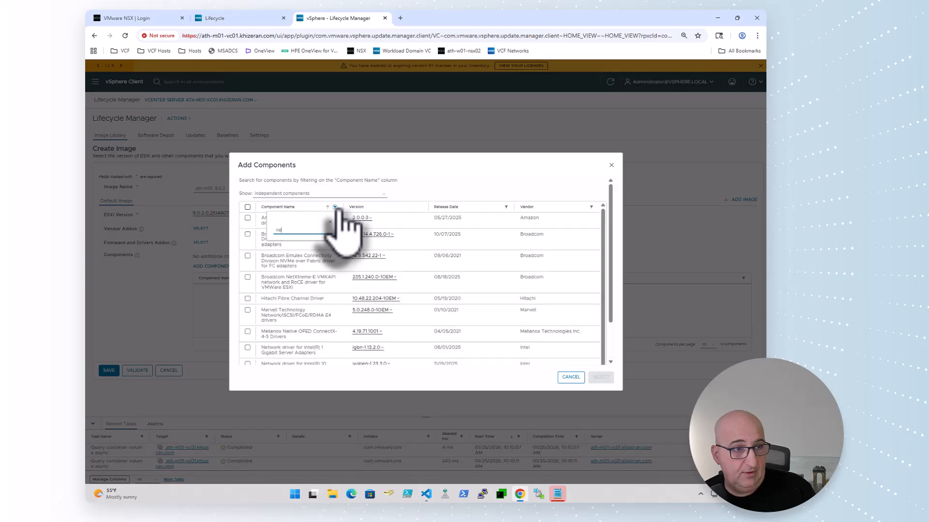
type("es")
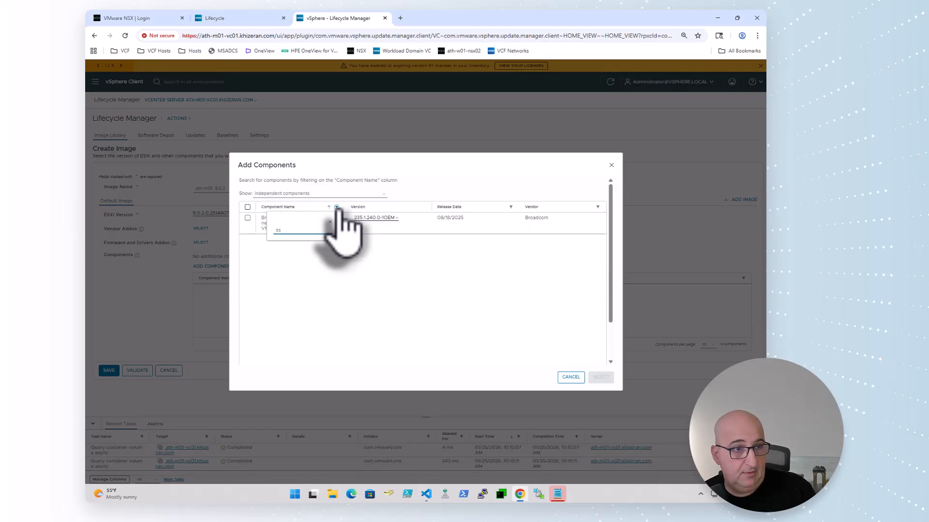
key("BackSpace")
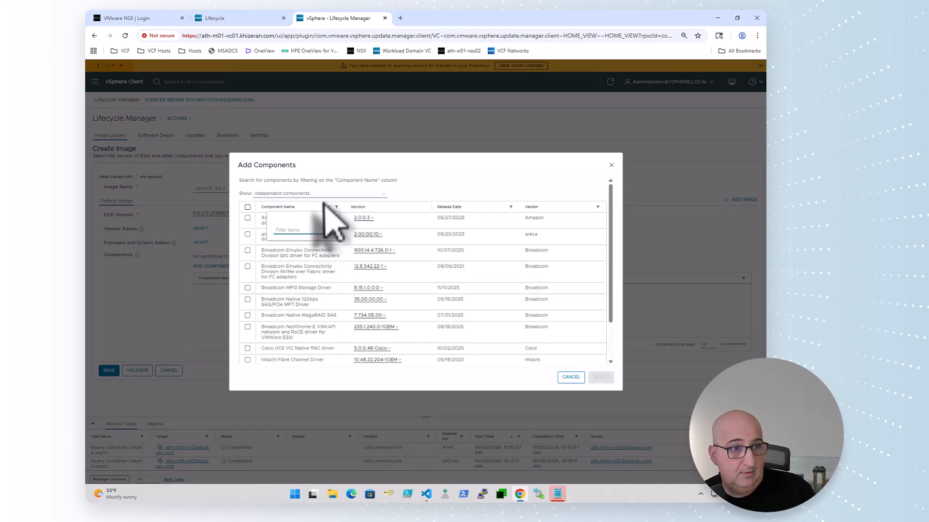
Step: Include all components in the list and search the component names for "nes" and "vib"
left_click(334, 200)
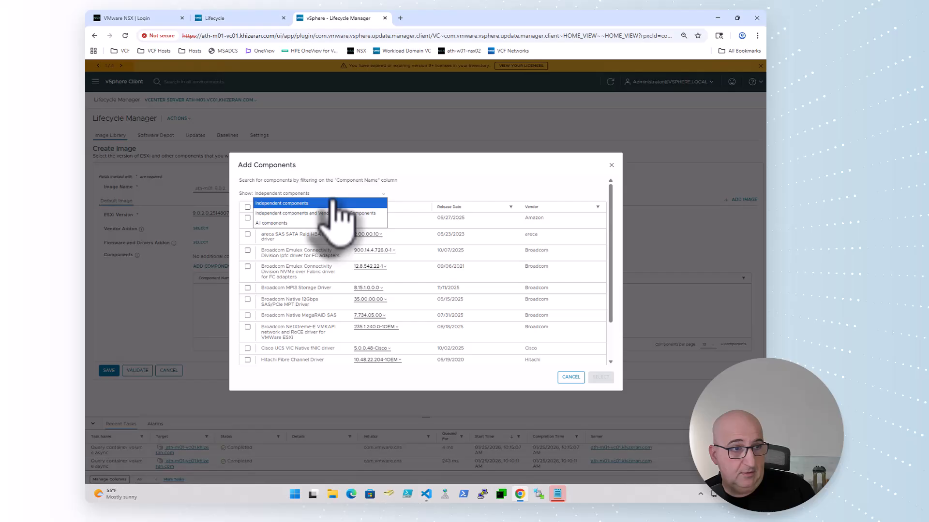
left_click(319, 225)
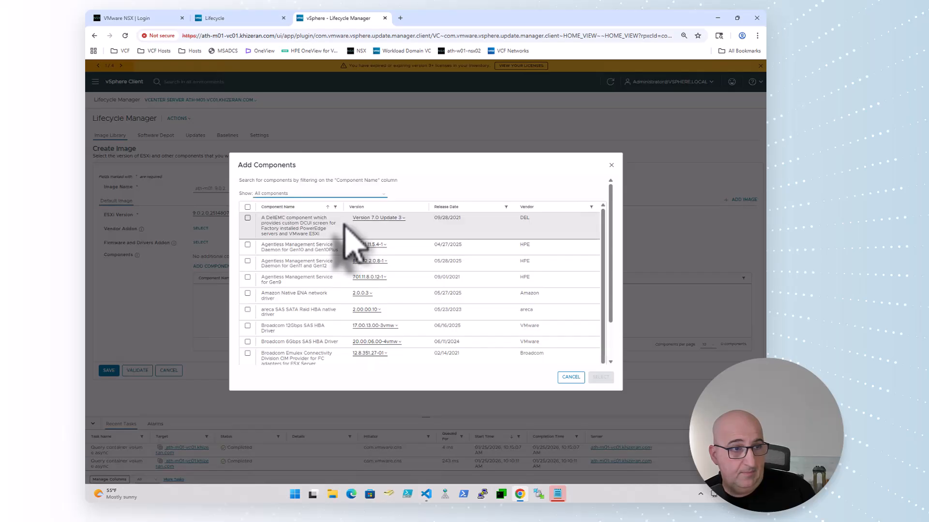
left_click(335, 207)
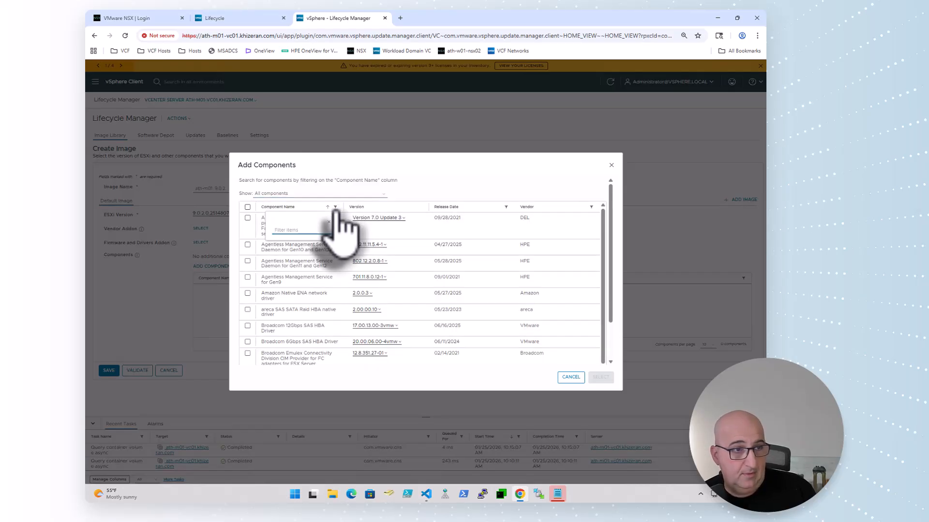
type("nes")
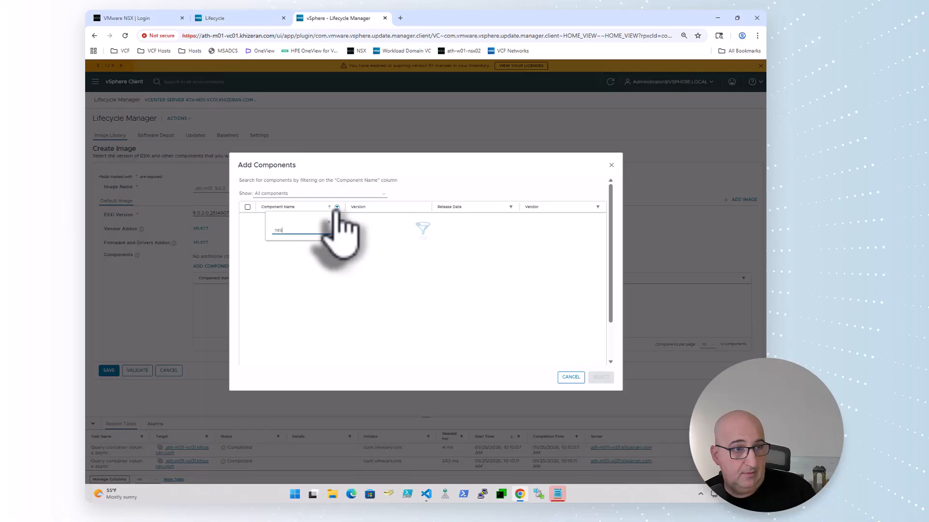
key("BackSpace")
key("BackSpace")
key("BackSpace")
type("vib")
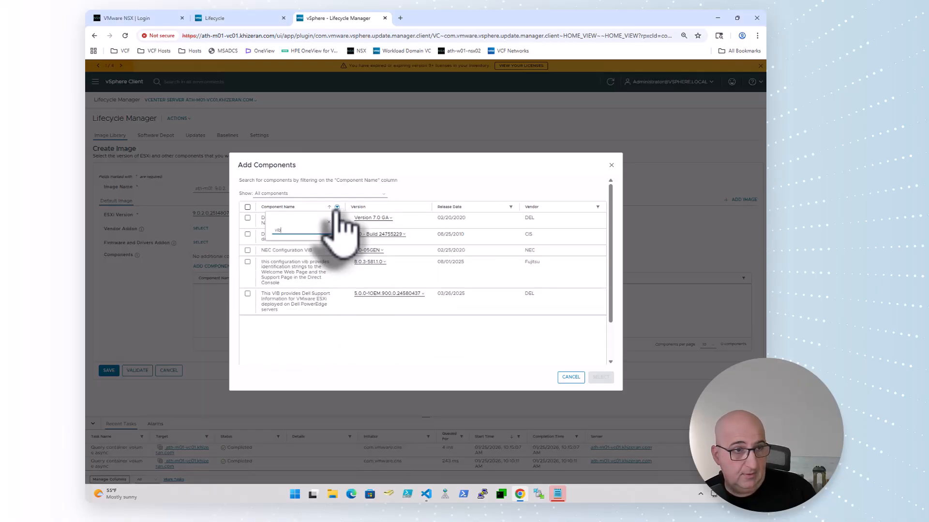
left_click(368, 341)
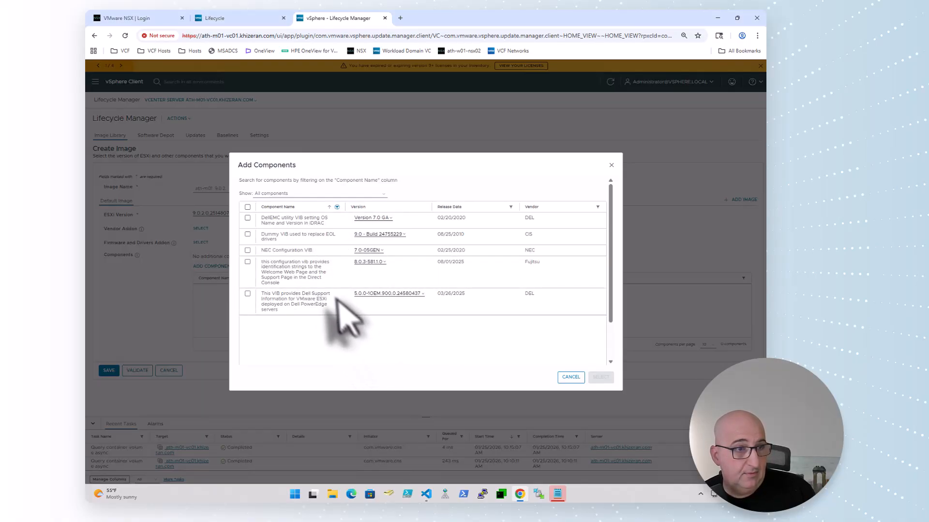
Step: Leave the component selection and save the ath-m01 9.0.2 image without additional components
left_click(571, 378)
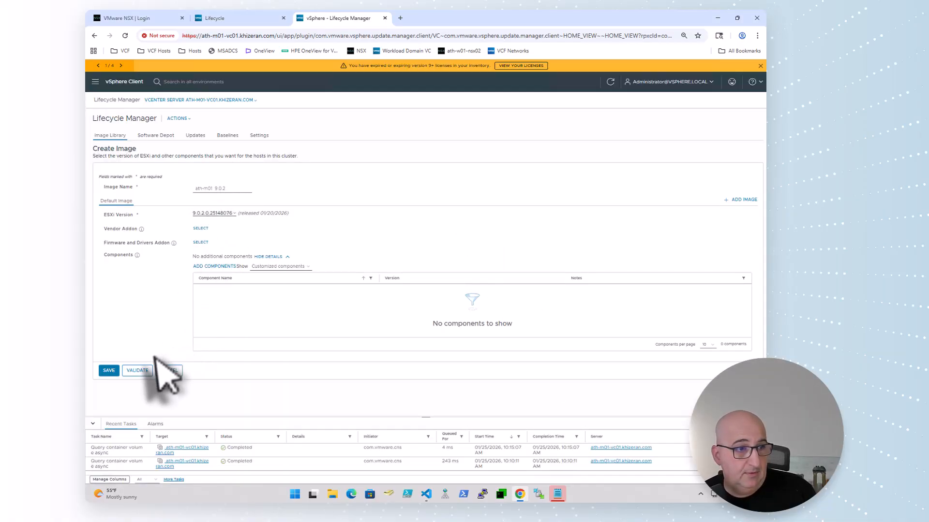
left_click(110, 371)
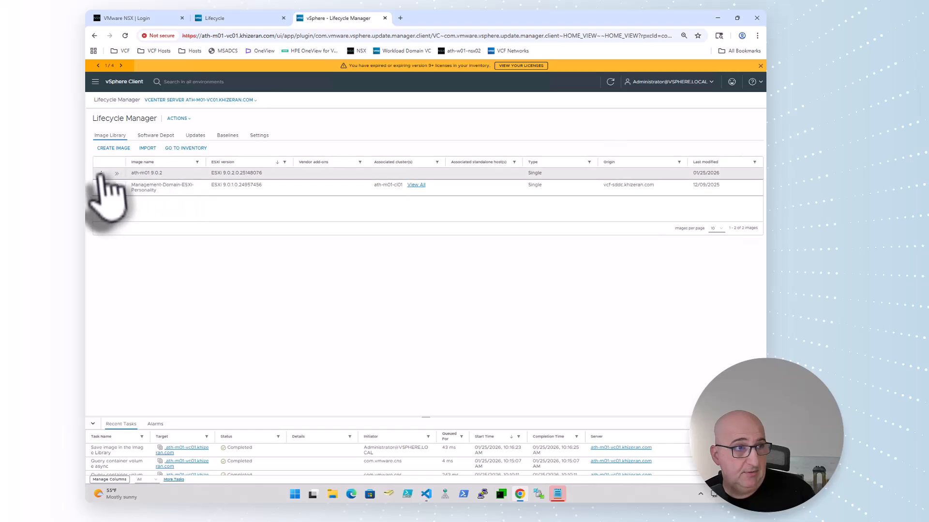
Step: Import the update resource nested-vsan-esa-mock-hw-offline-bundle.zip from Downloads into the Lifecycle Manager depot
left_click(195, 136)
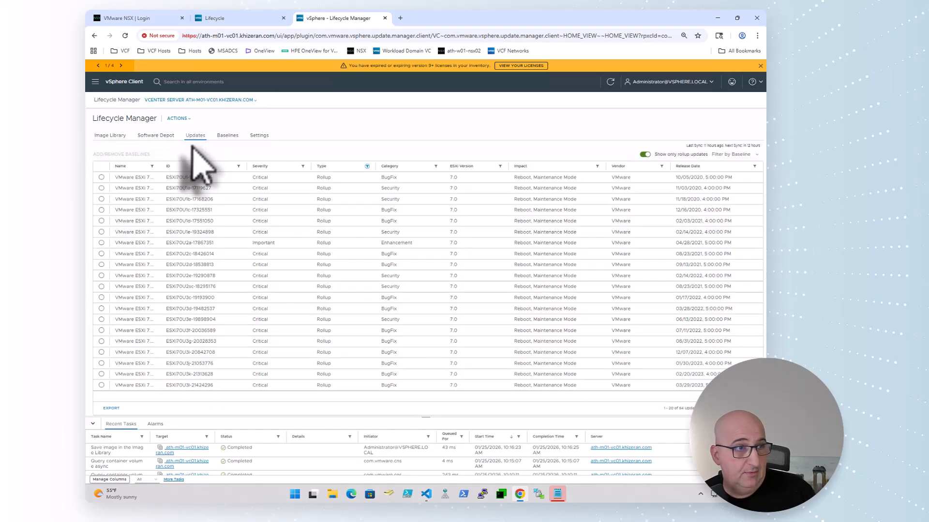
left_click(156, 137)
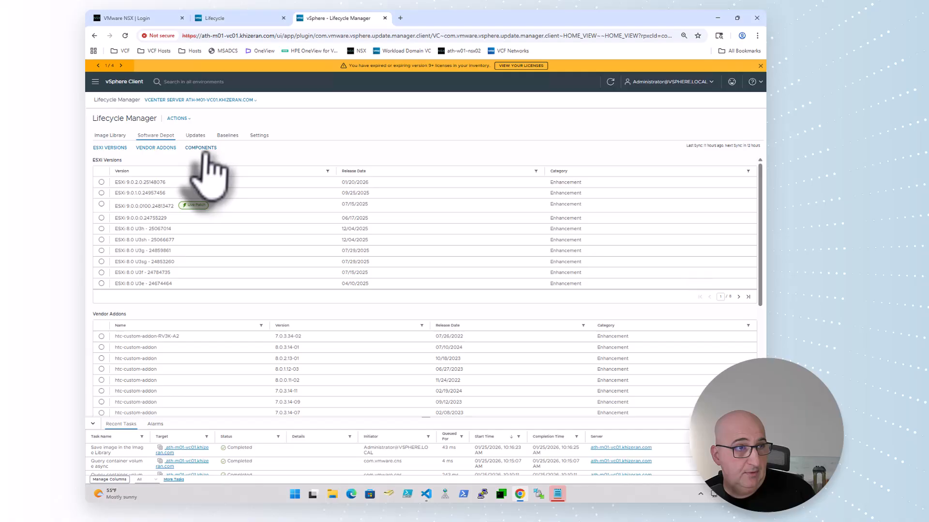
left_click(179, 118)
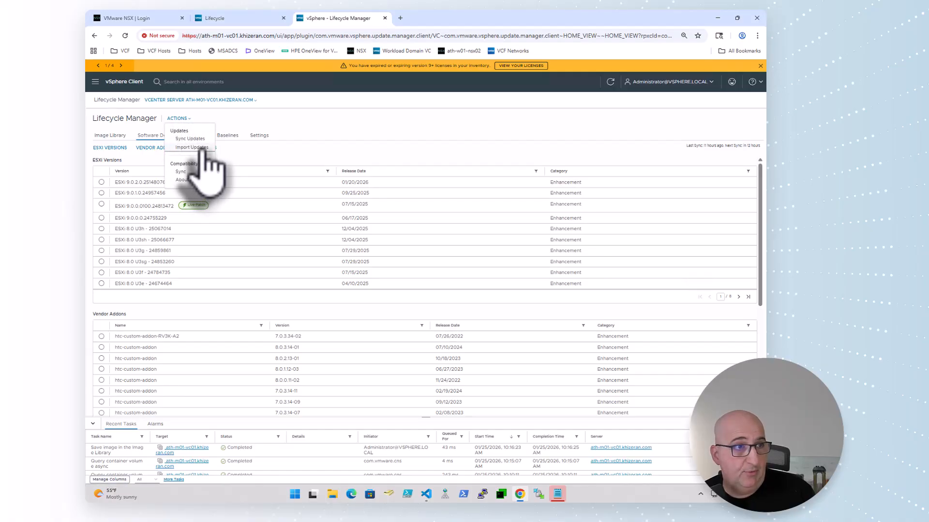
left_click(195, 148)
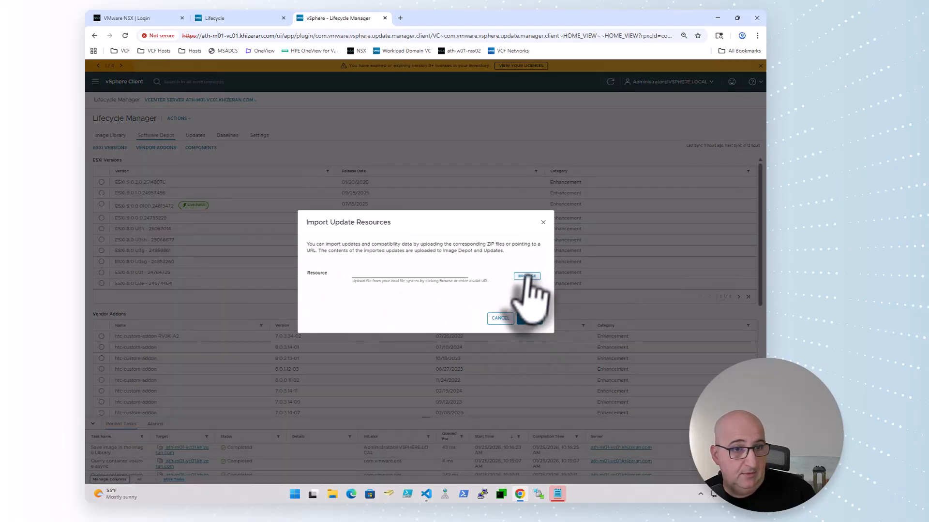
left_click(526, 277)
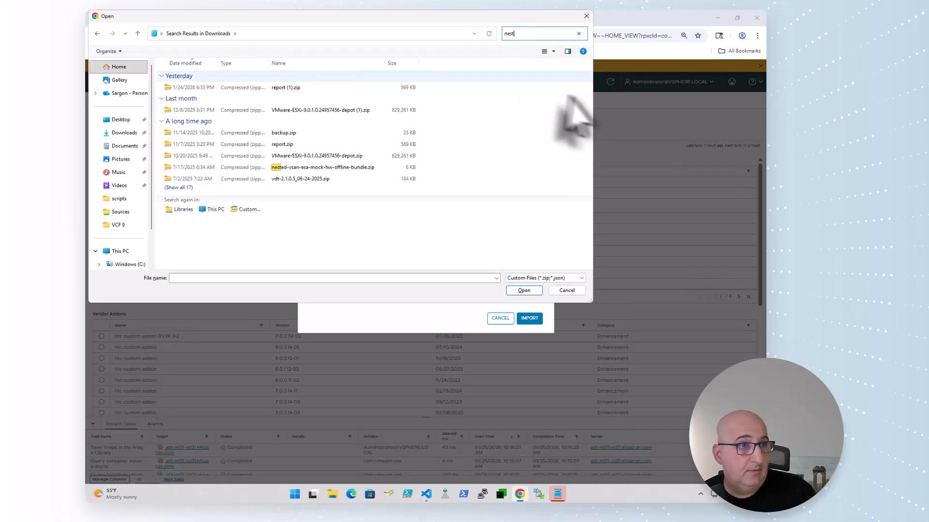
left_click(336, 168)
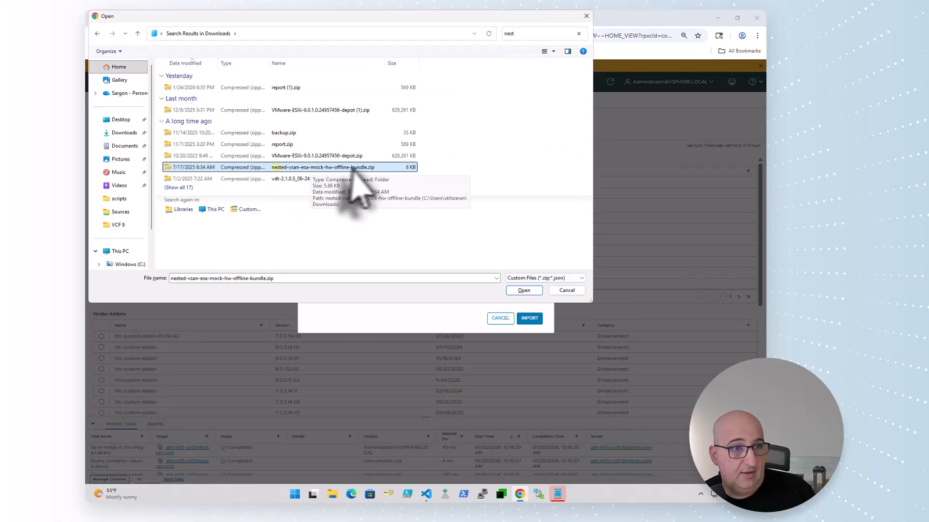
left_click(524, 290)
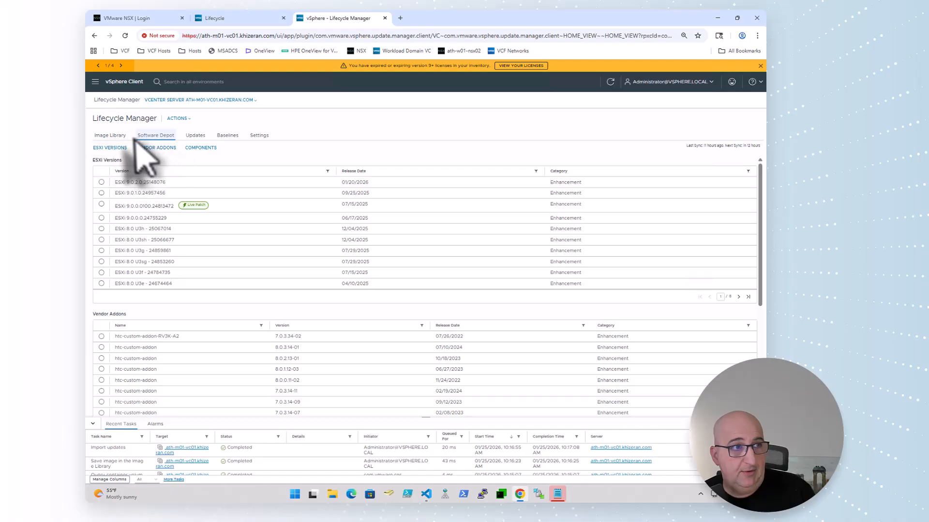
Step: Open the ath-m01 9.0.2 image for editing and show all components in its component details
left_click(116, 136)
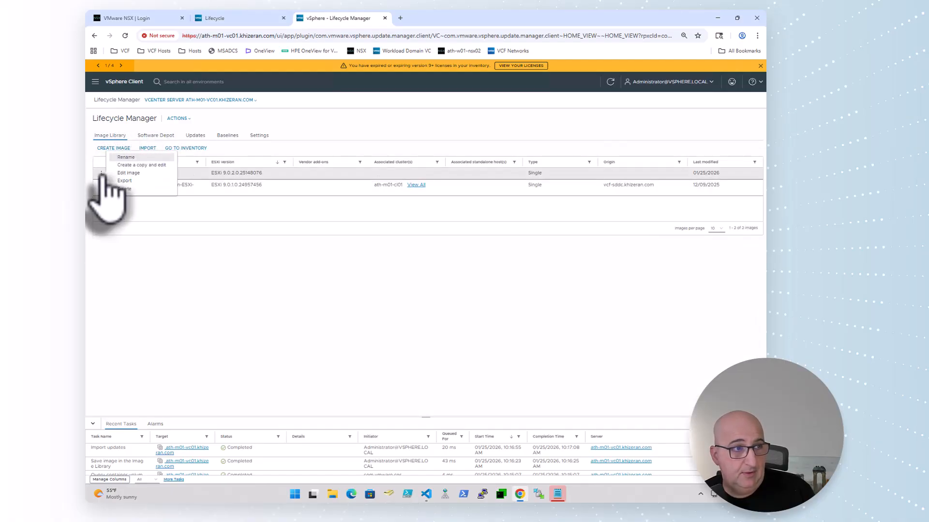
left_click(151, 173)
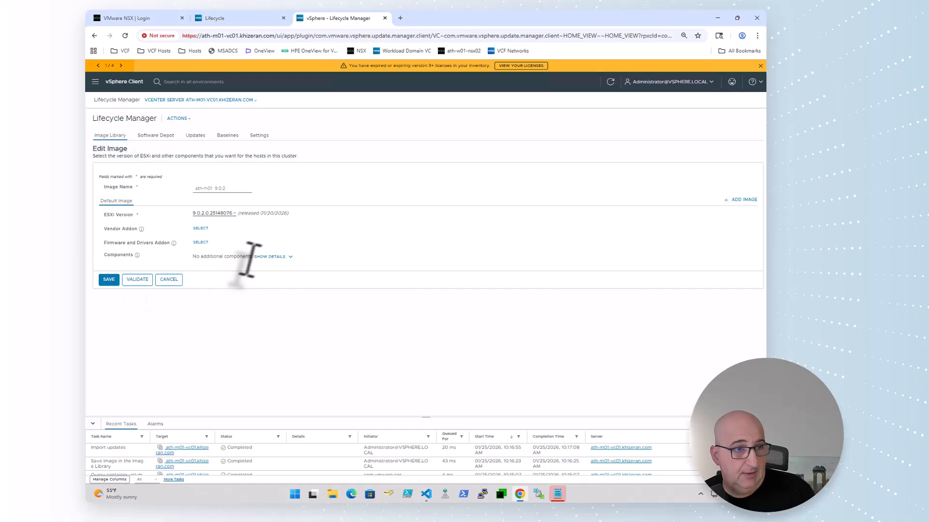
left_click(277, 258)
left_click(289, 266)
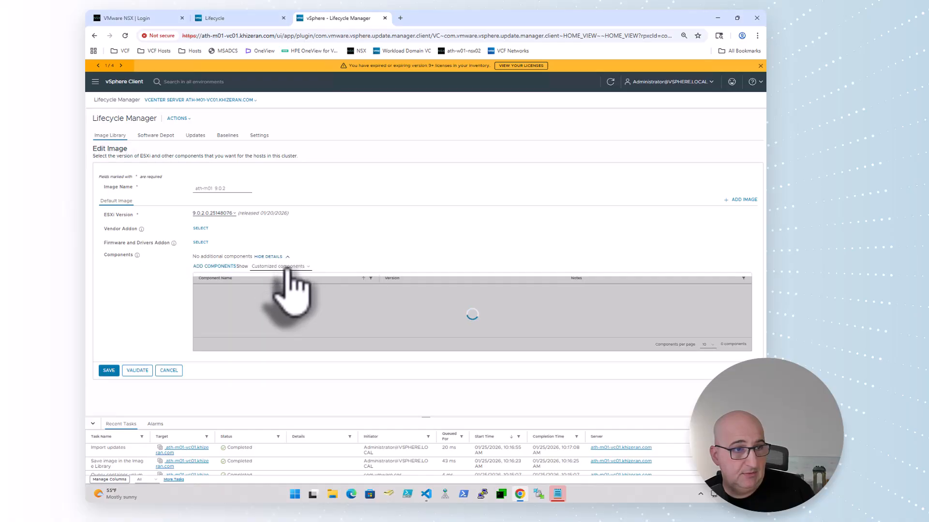
left_click(278, 286)
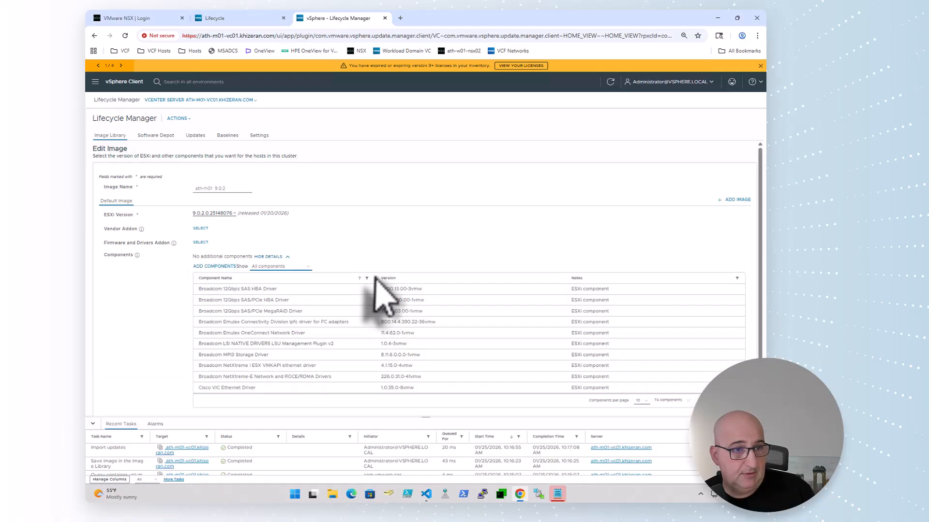
Step: Search the image's component names for "nest" and "esa", and clear the filter
type("nes")
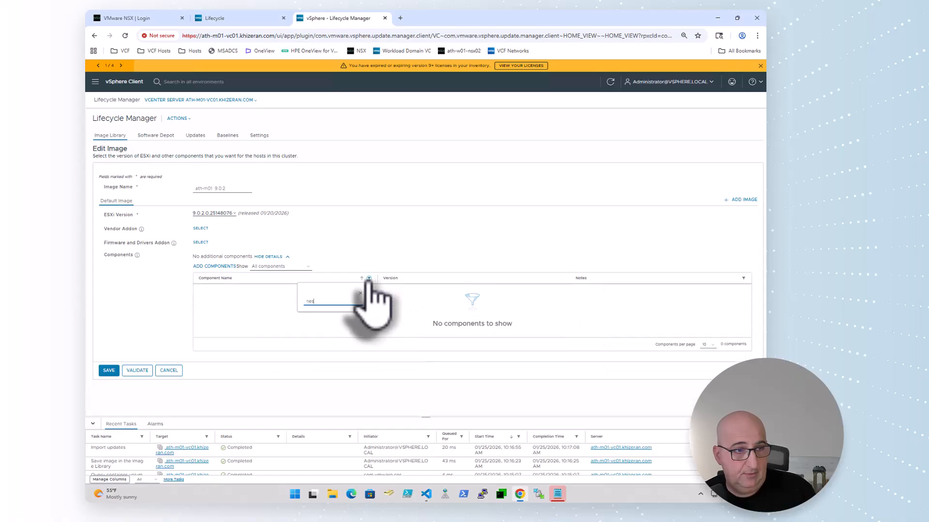
type("t")
key("BackSpace")
key("BackSpace")
key("BackSpace")
key("BackSpace")
type("esa")
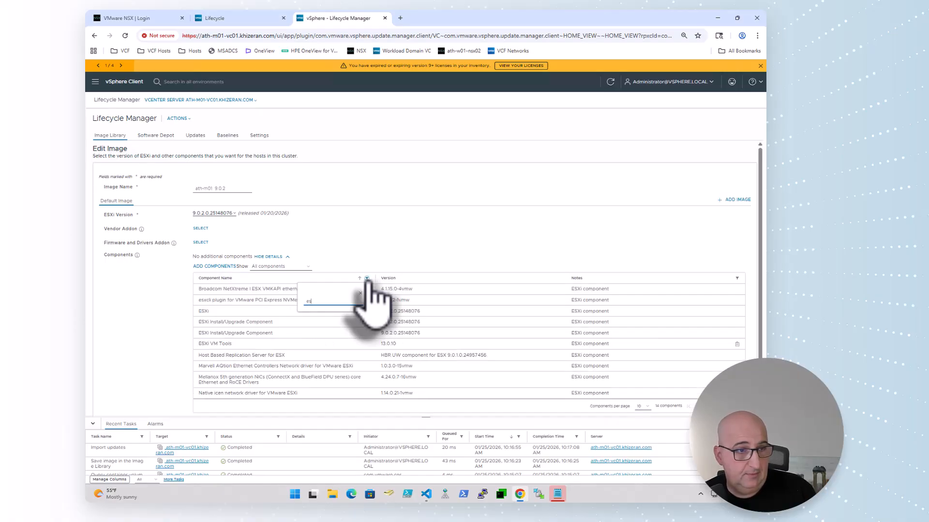
key("BackSpace")
key("BackSpace")
key("BackSpace")
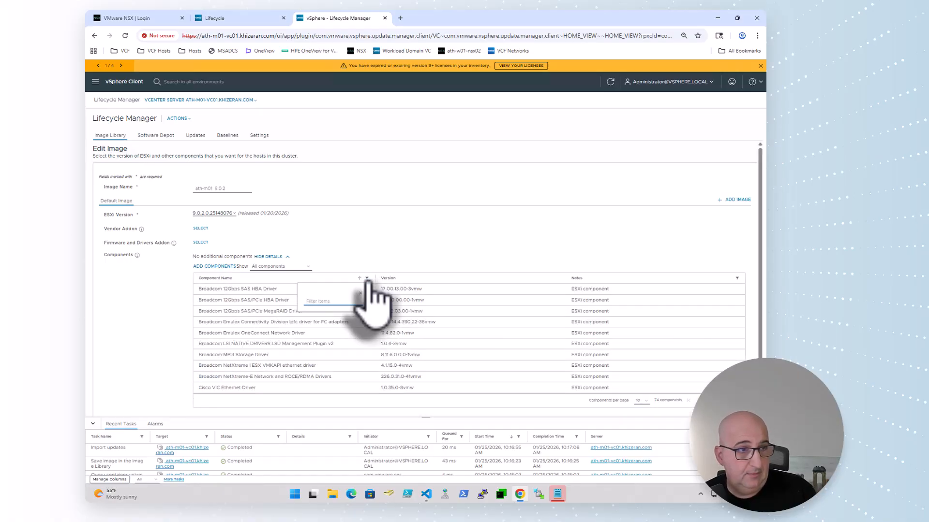
Step: Add the Nested vSAN ESA Mock HW component, version 1.0.0-1.0, to the image, filtering all available components for "nest"
left_click(213, 266)
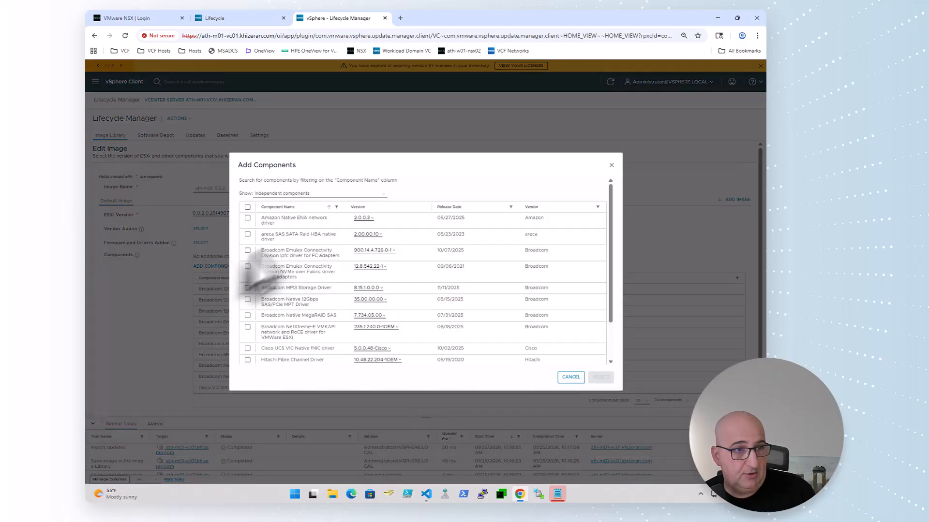
left_click(340, 194)
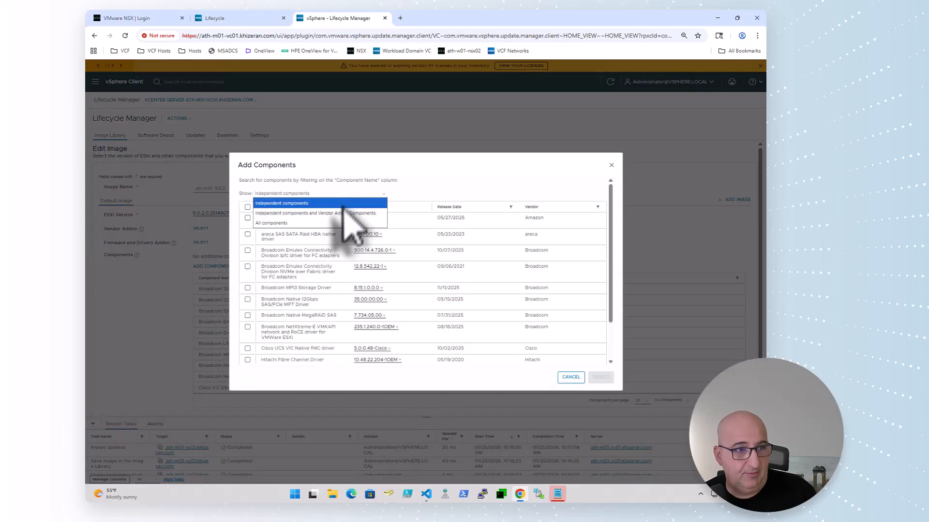
left_click(343, 223)
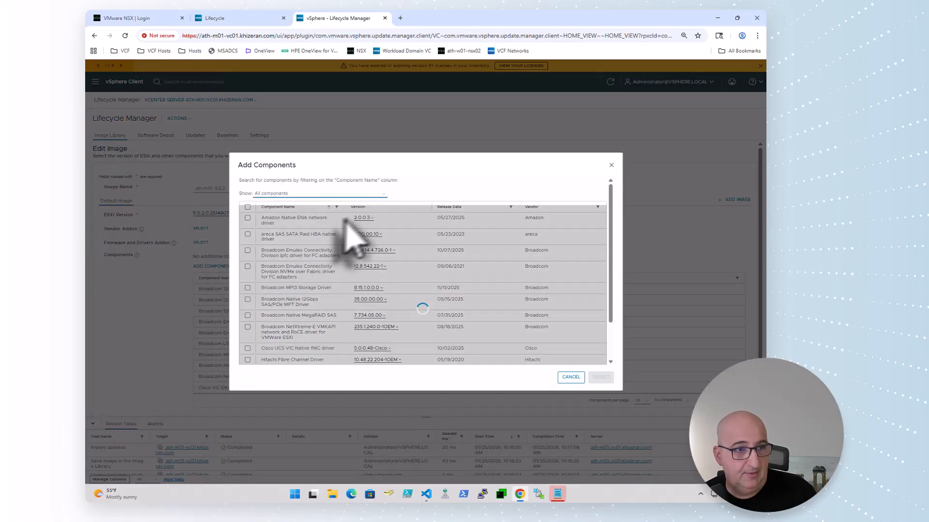
left_click(336, 207)
type("nest")
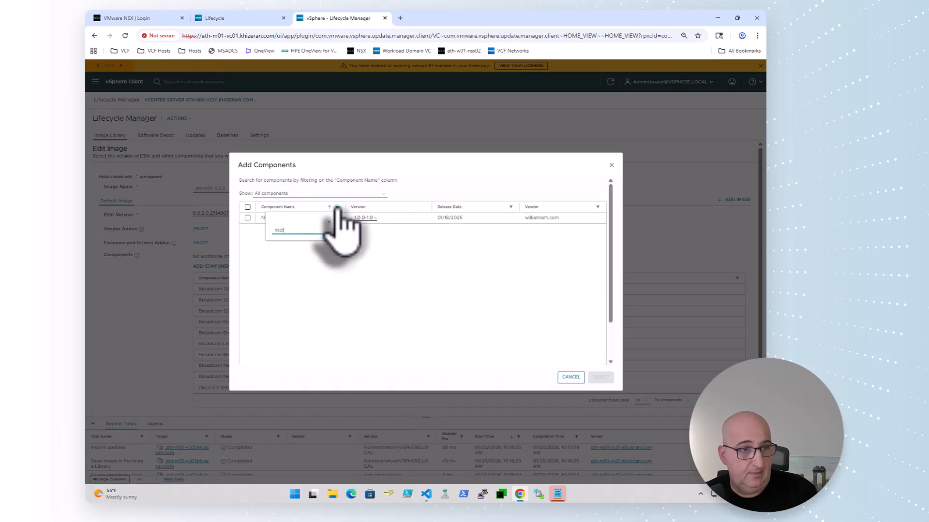
left_click(394, 252)
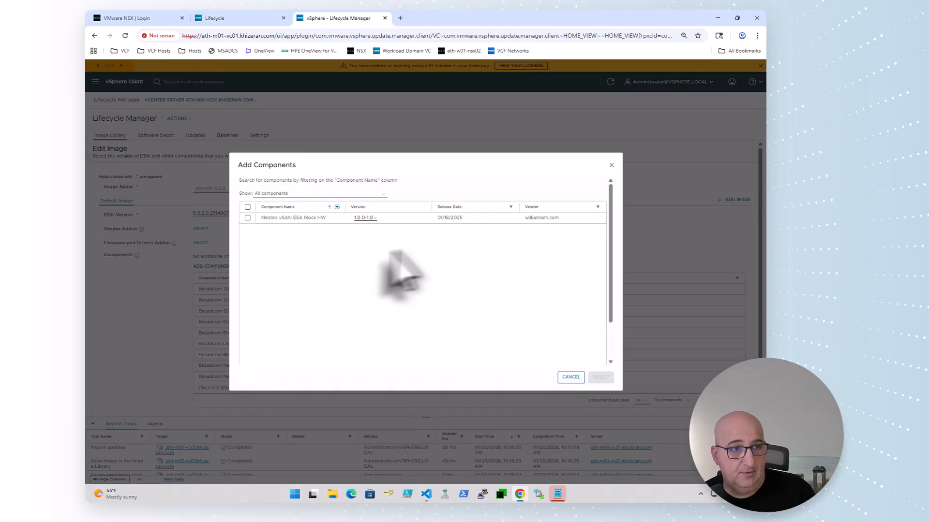
left_click(247, 218)
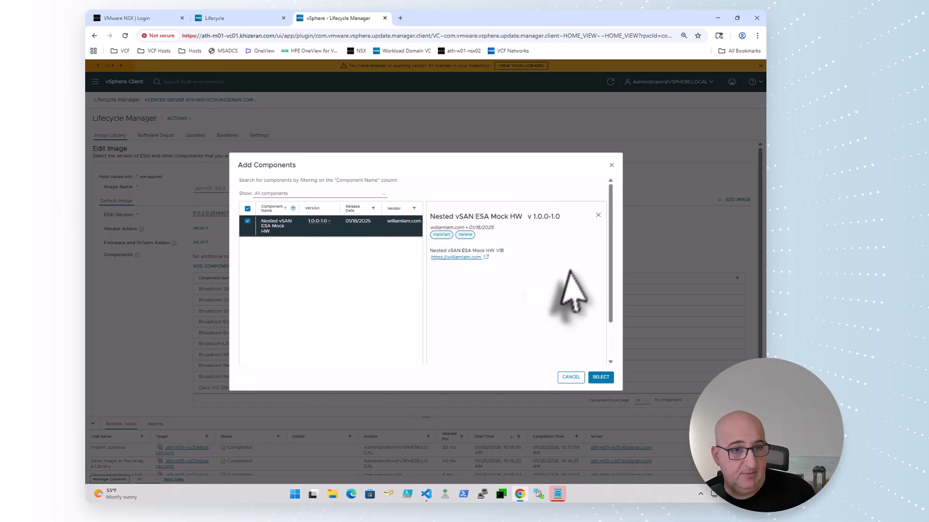
left_click(600, 377)
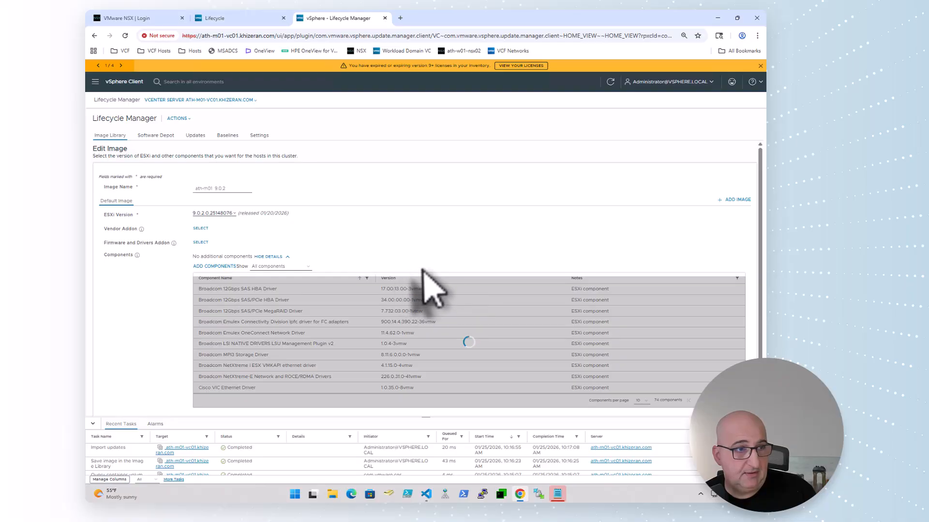
Step: Validate the edited ath-m01 9.0.2 image and save it to the image library
scroll(424, 249, "down", 1)
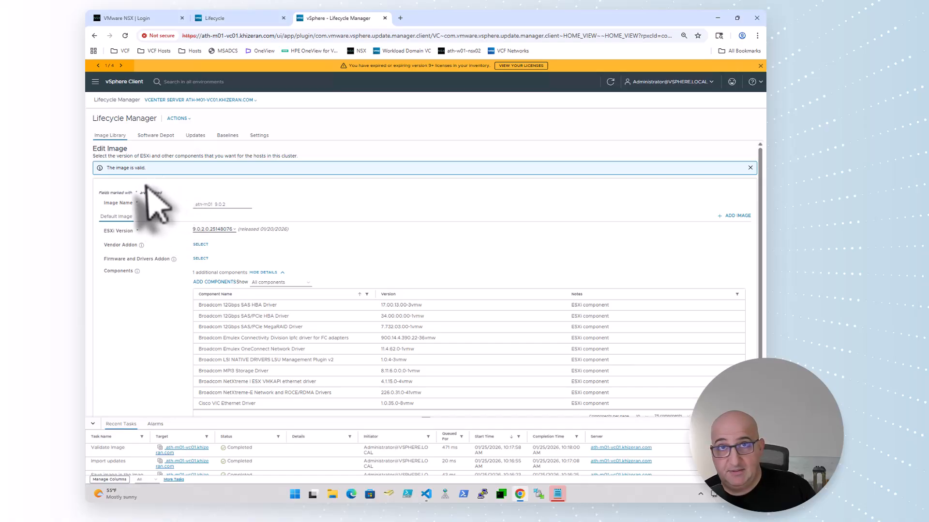
scroll(181, 242, "down", 2)
left_click(108, 408)
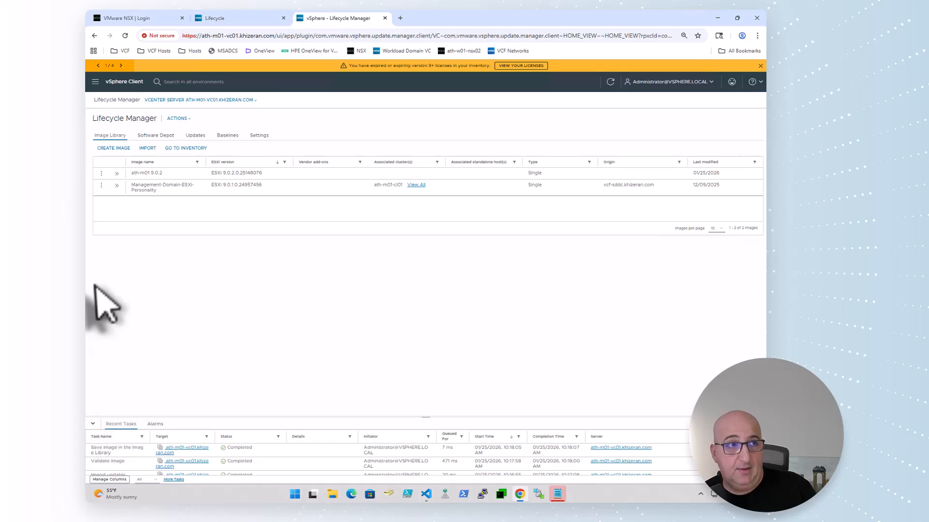
Step: Switch to VCF Operations and import the ath-m01 9.0.2 image from the ath-m01-vc01 vCenter into Athens VCF's image catalog
left_click(242, 20)
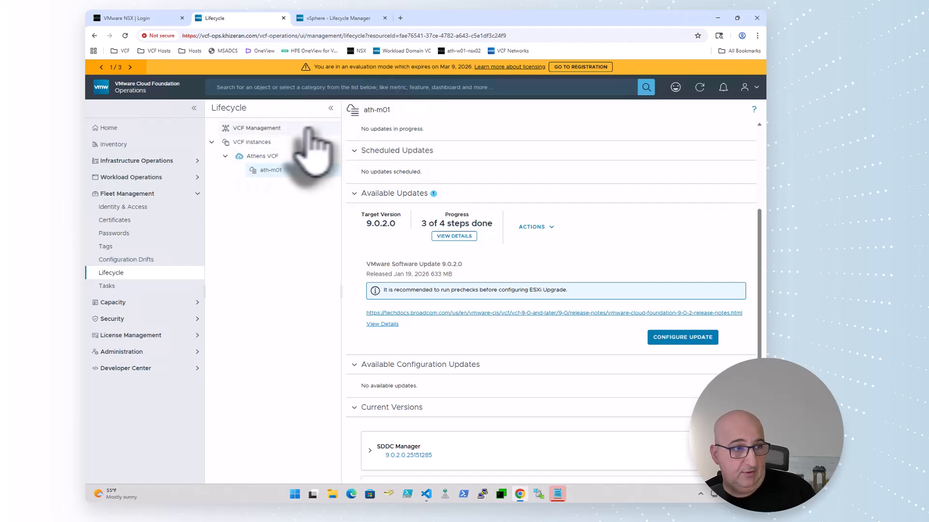
left_click(279, 156)
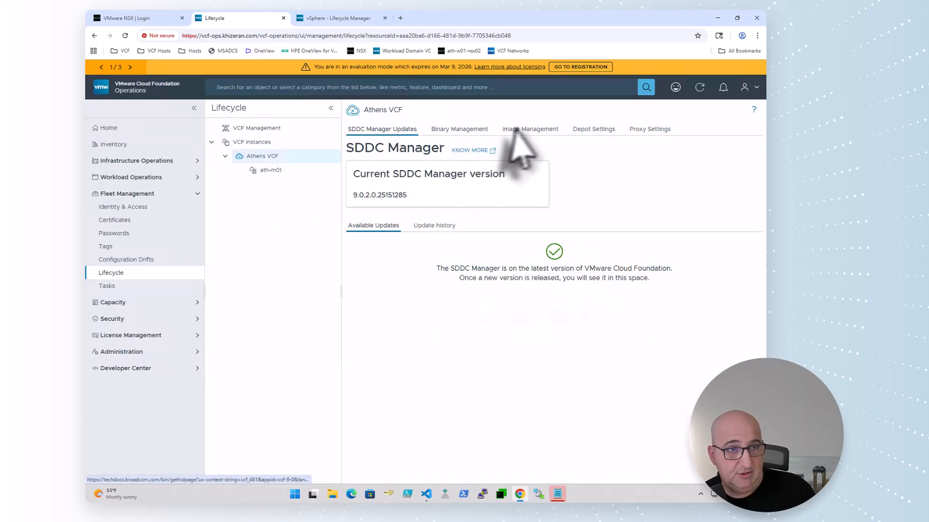
left_click(532, 130)
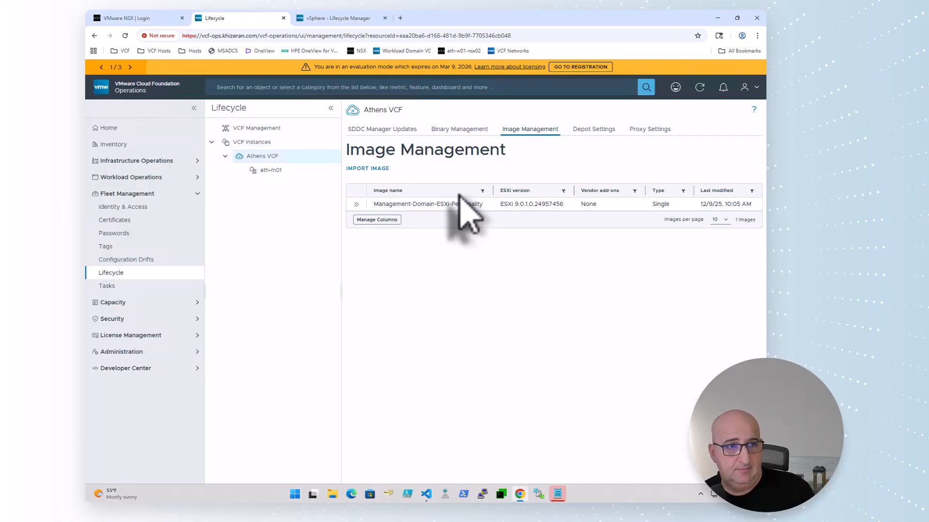
left_click(378, 168)
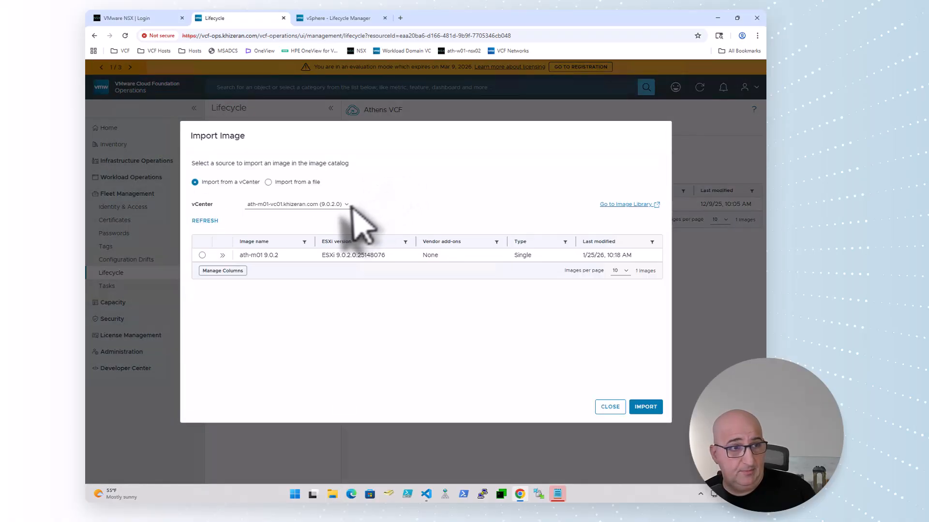
left_click(344, 205)
left_click(409, 206)
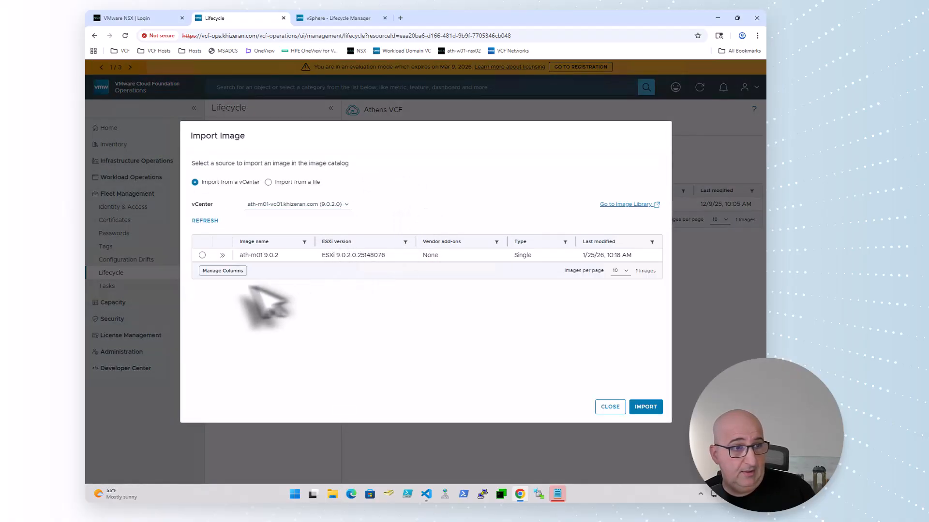
left_click(202, 255)
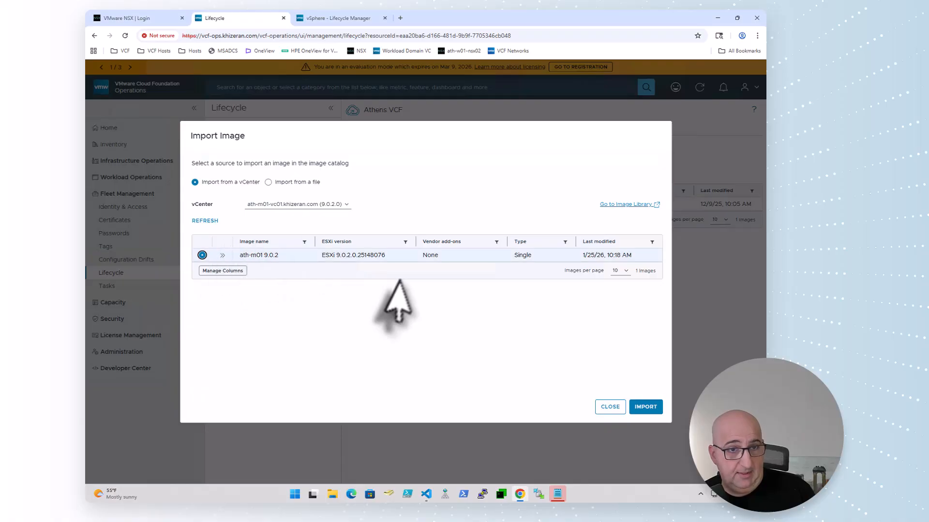
left_click(643, 407)
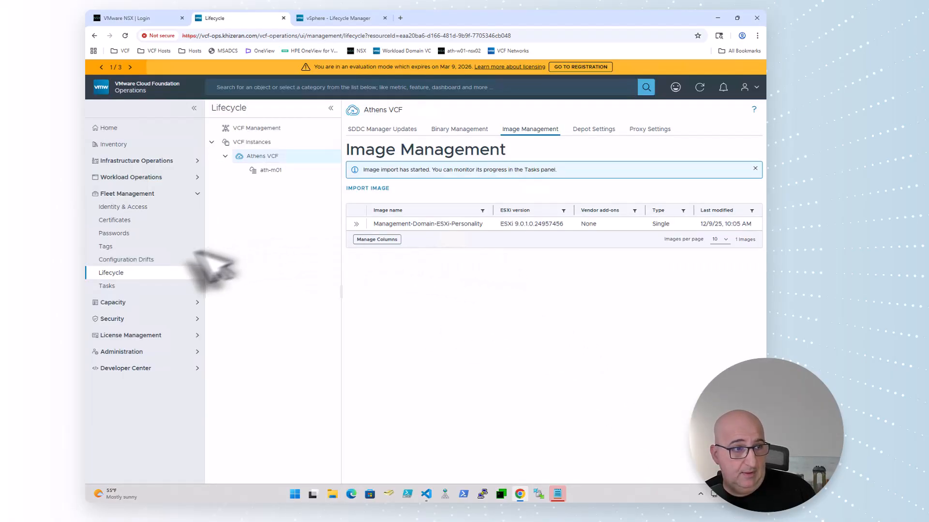
Step: Check the status of the ath-m01 9.0.2 image upload in the refreshed Athens VCF task list
left_click(125, 288)
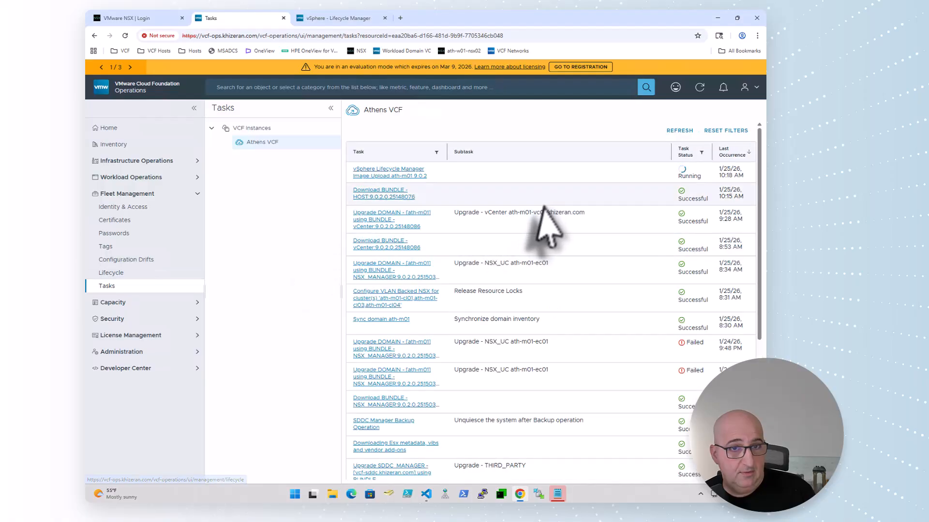
left_click(682, 131)
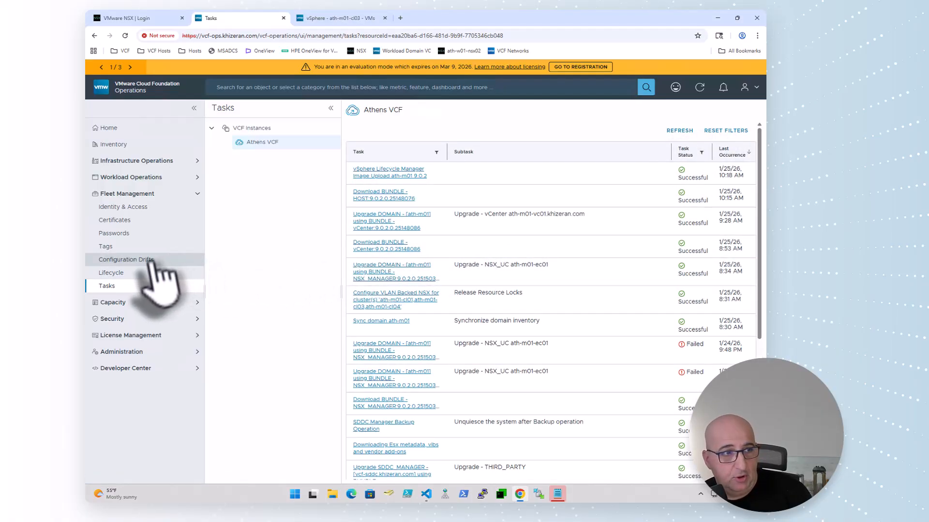
Step: Check Athens VCF's image catalog in the fleet lifecycle management for the imported ath-m01 9.0.2 image
left_click(111, 273)
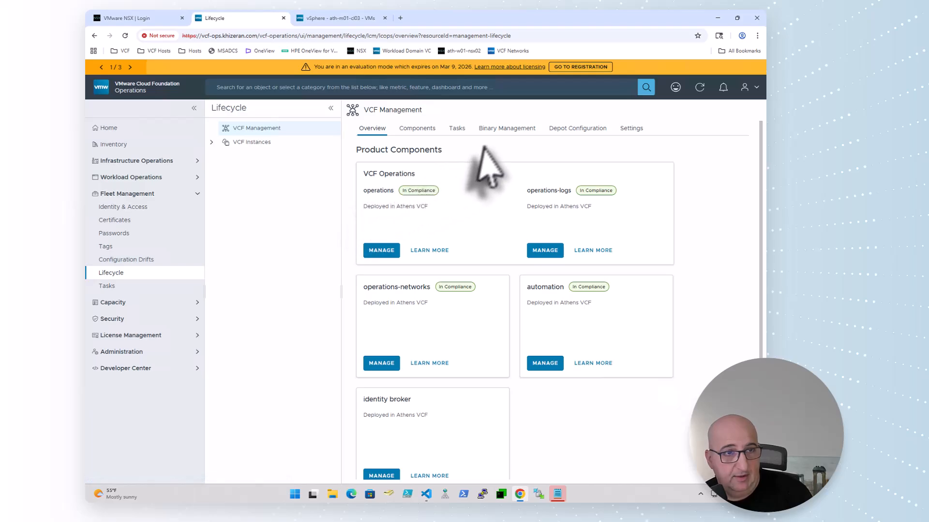
left_click(244, 142)
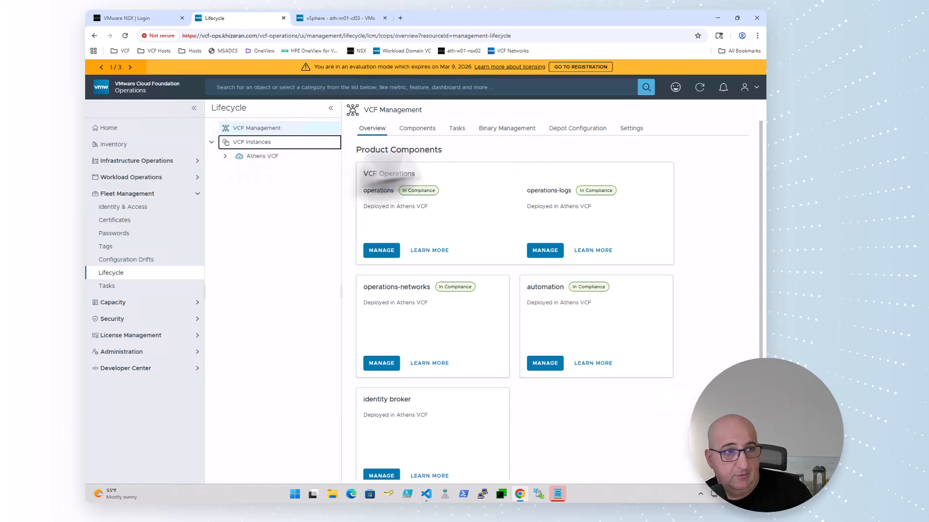
left_click(256, 156)
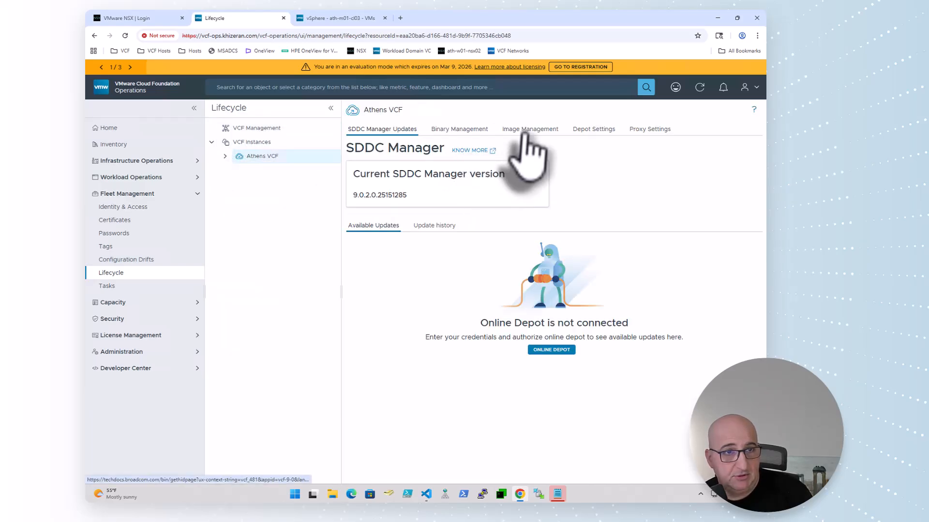
left_click(528, 132)
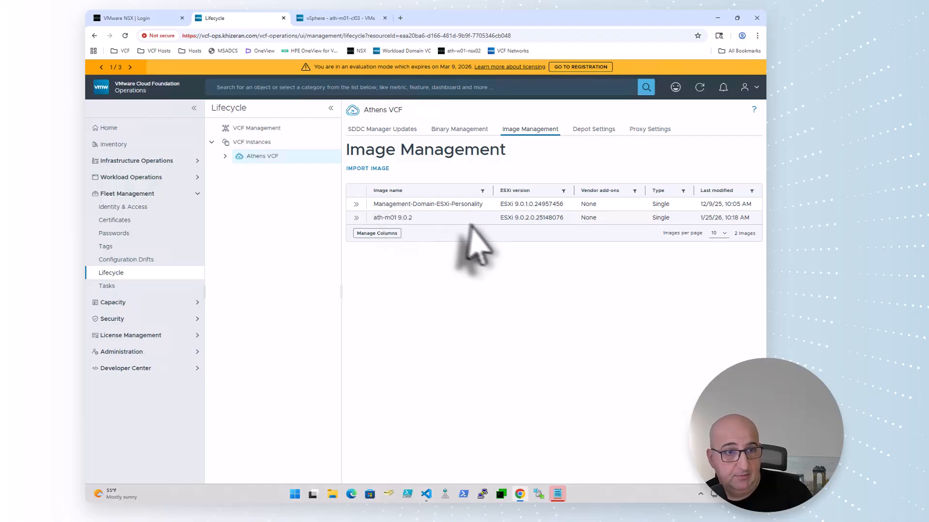
Step: Start configuring the ath-m01 domain's 9.0.2.0 ESXi update with a custom selection of only the ath-m01-cl01 cluster
left_click(225, 156)
left_click(286, 173)
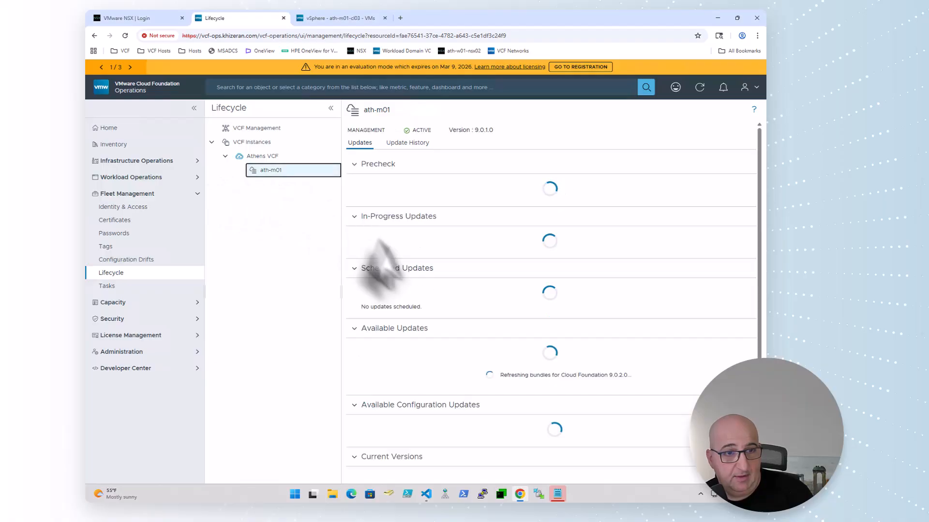
scroll(557, 329, "down", 3)
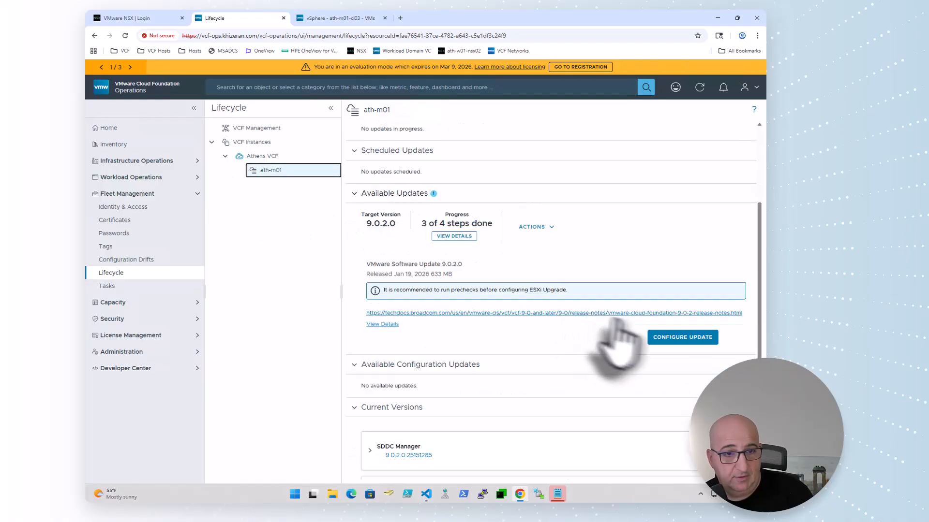
left_click(694, 341)
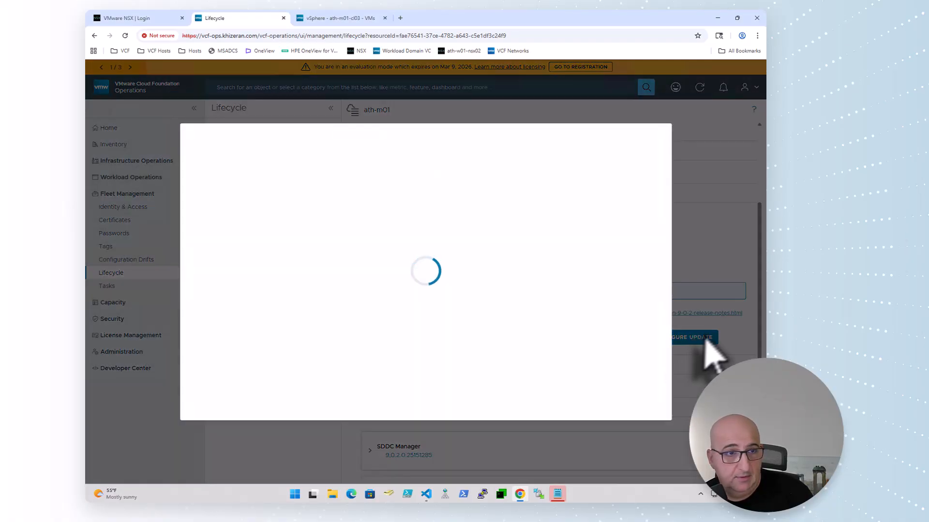
left_click(657, 404)
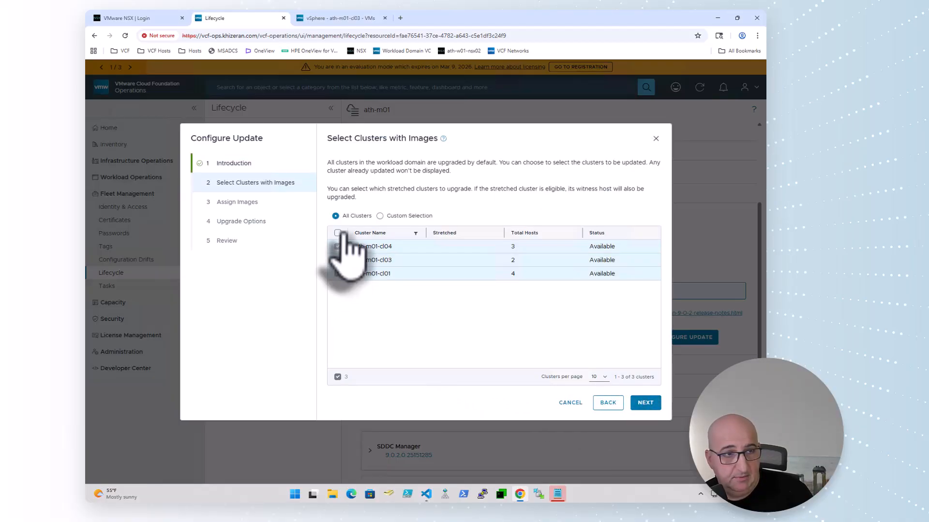
left_click(389, 217)
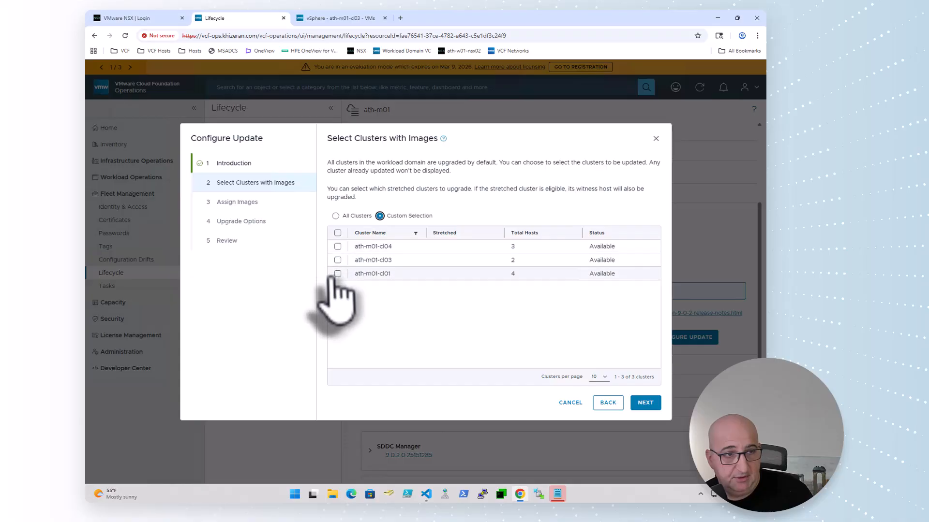
left_click(338, 274)
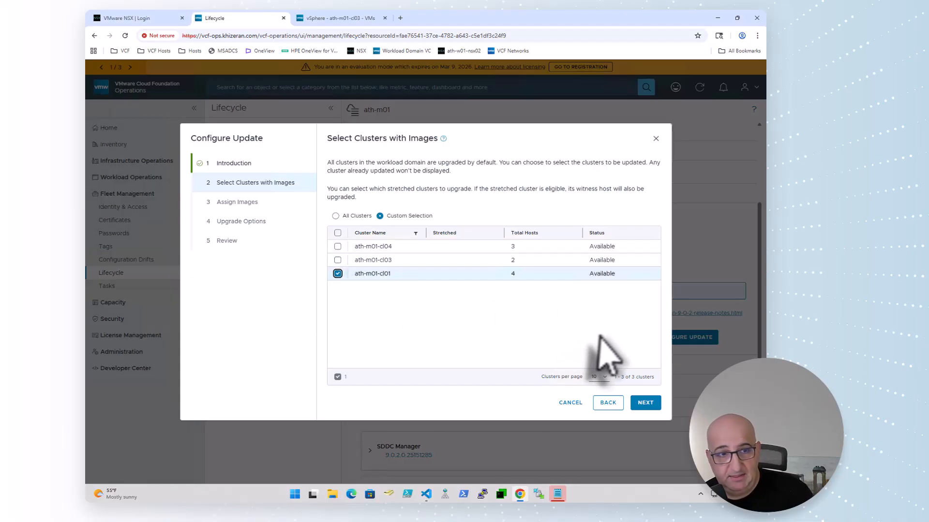
left_click(648, 403)
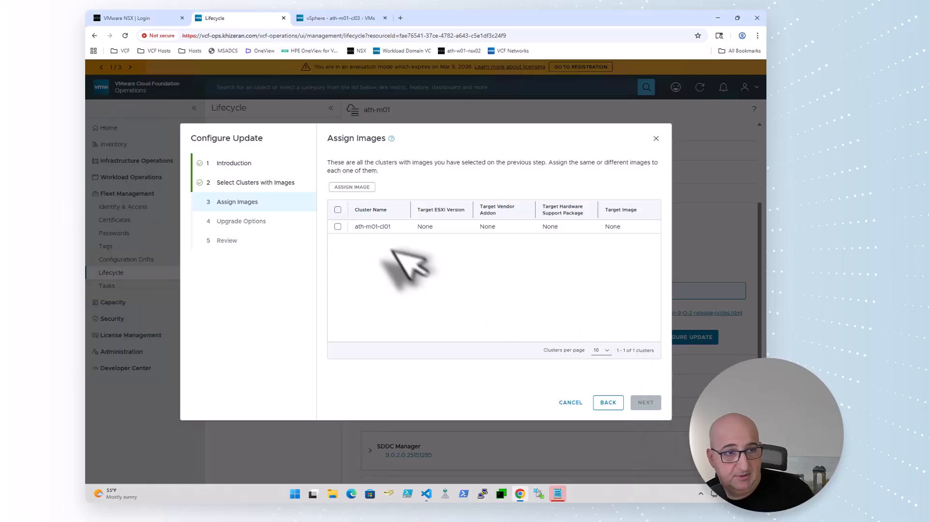
Step: Assign the ath-m01 9.0.2 image to the ath-m01-cl01 cluster and continue to the upgrade options
left_click(338, 227)
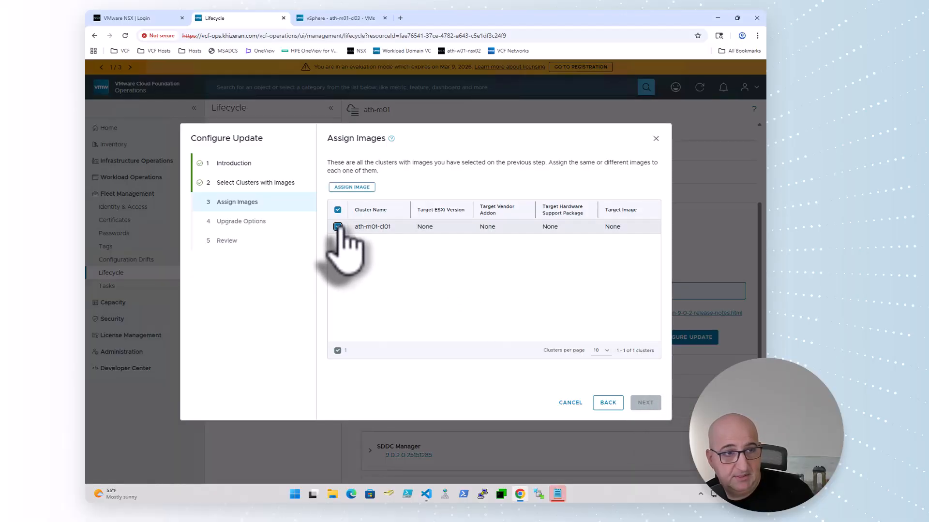
left_click(358, 187)
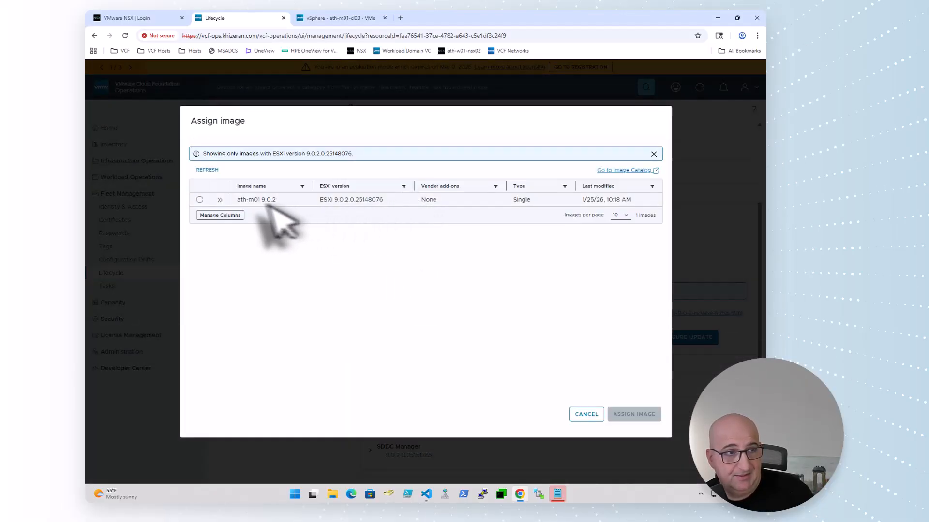
left_click(199, 200)
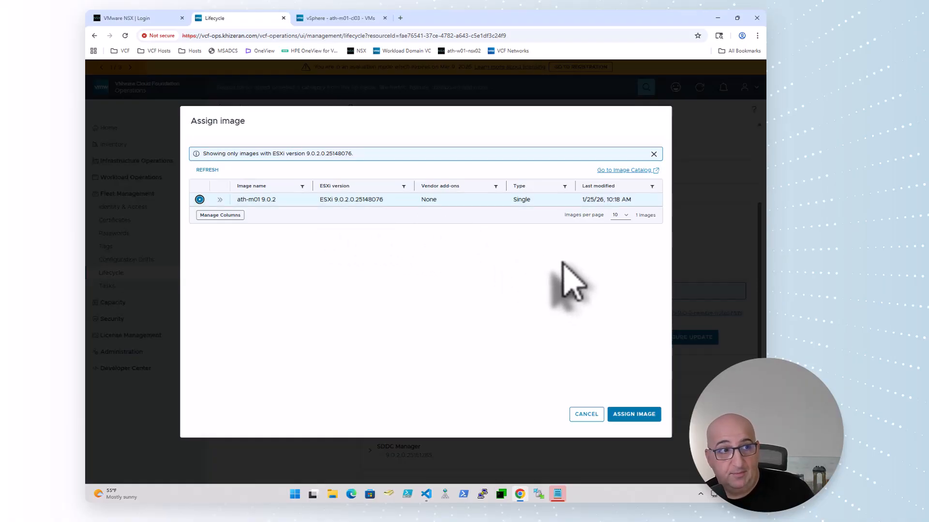
left_click(637, 414)
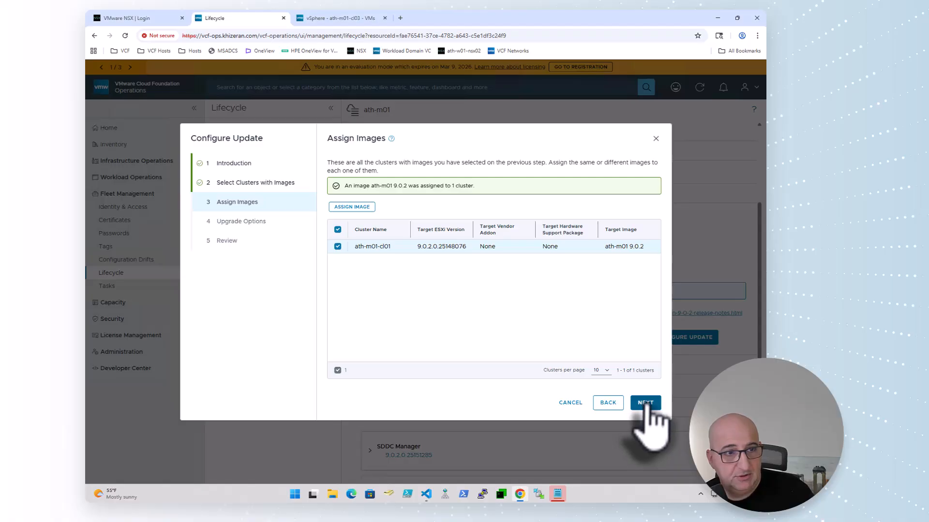
left_click(646, 403)
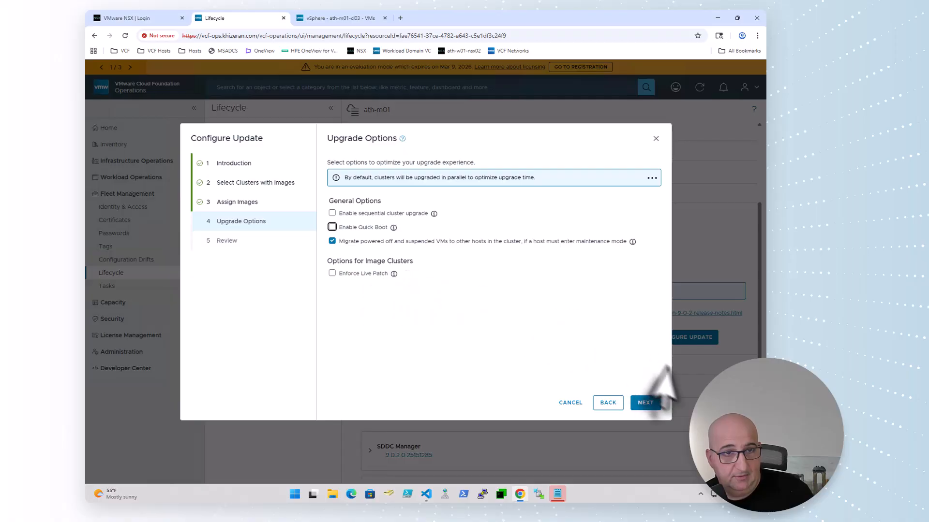
Step: Run the cluster image compatibility precheck with the default upgrade options and exit its result details
left_click(646, 403)
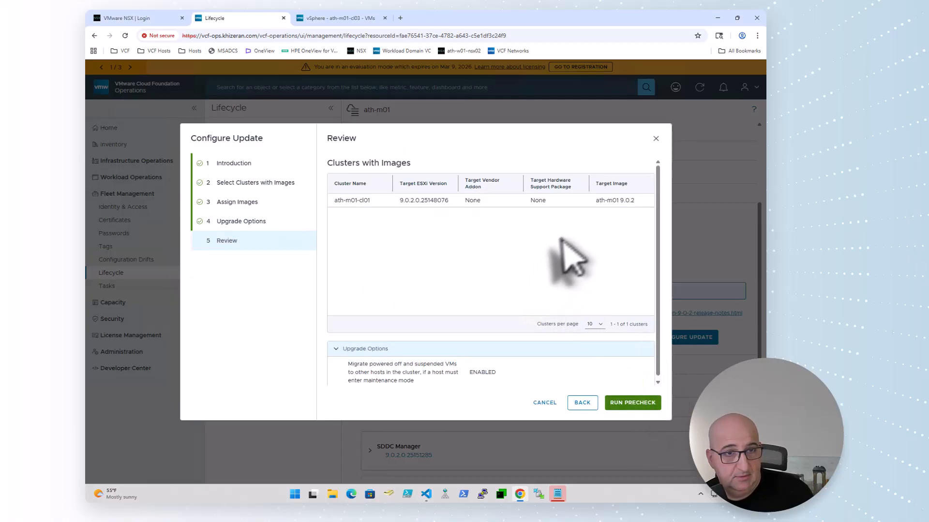
left_click(645, 404)
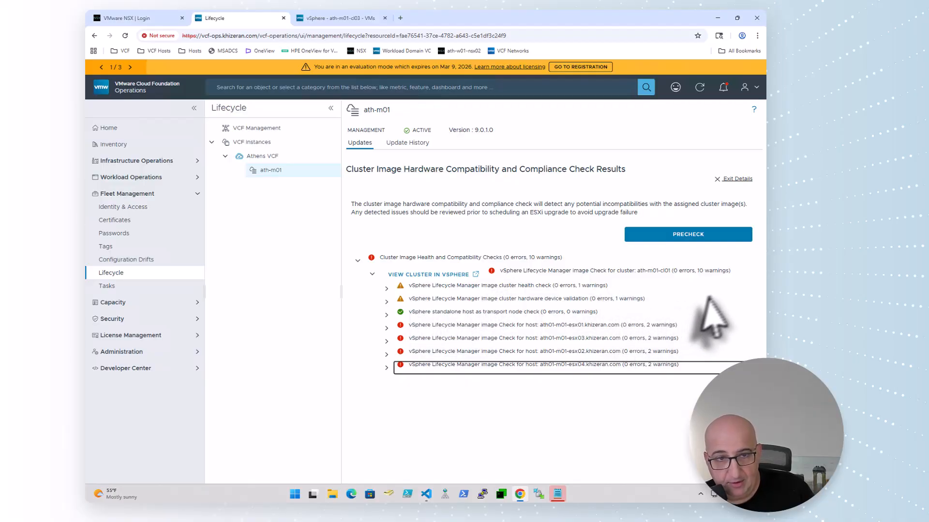
left_click(737, 179)
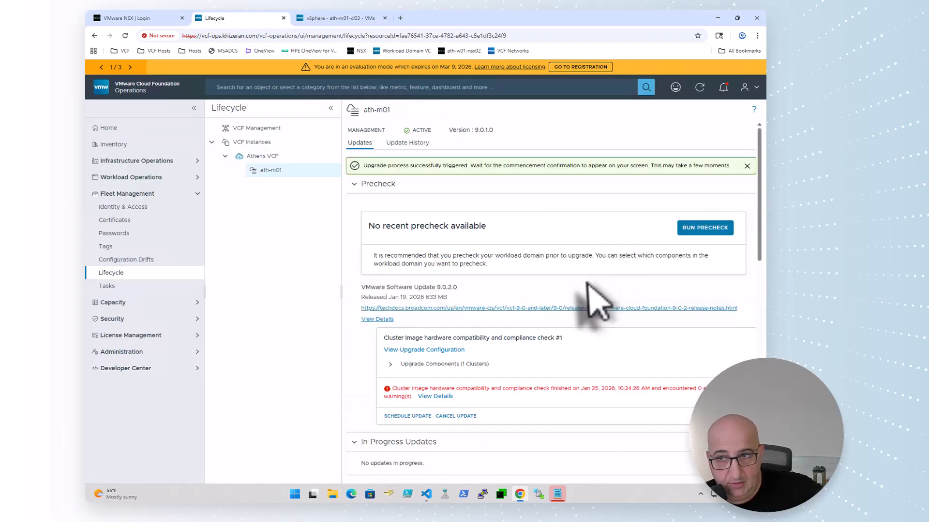
Step: Start the ath-m01-cl01 host update with Upgrade Now, acknowledging that the hardware compatibility and compliance results were reviewed
scroll(561, 348, "down", 2)
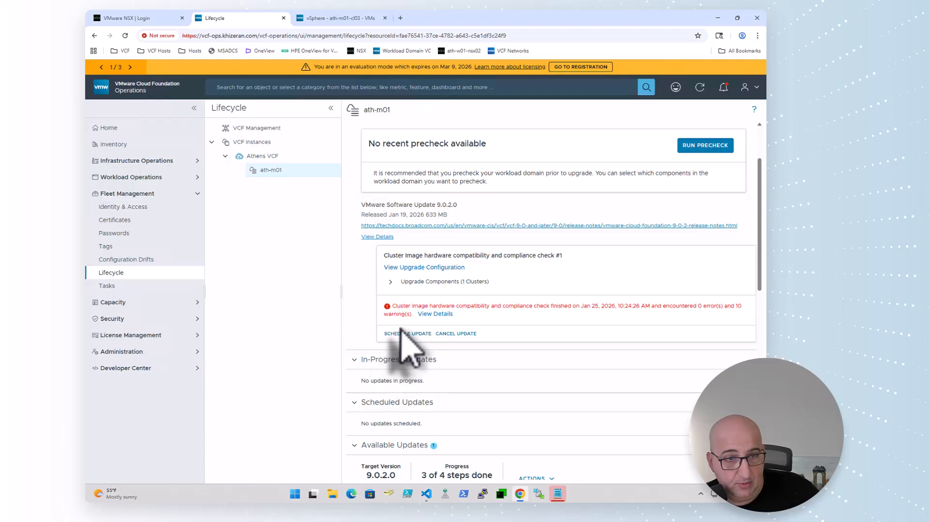
left_click(402, 334)
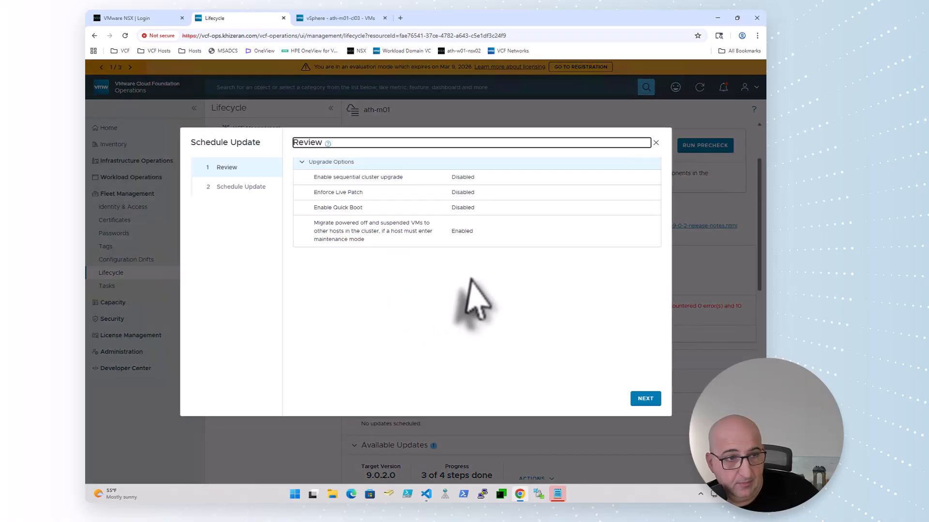
left_click(645, 399)
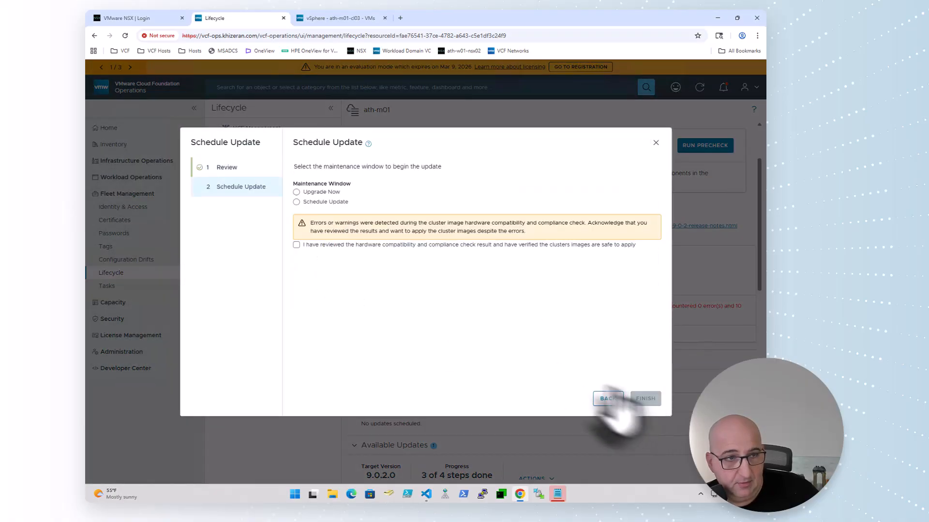
left_click(296, 192)
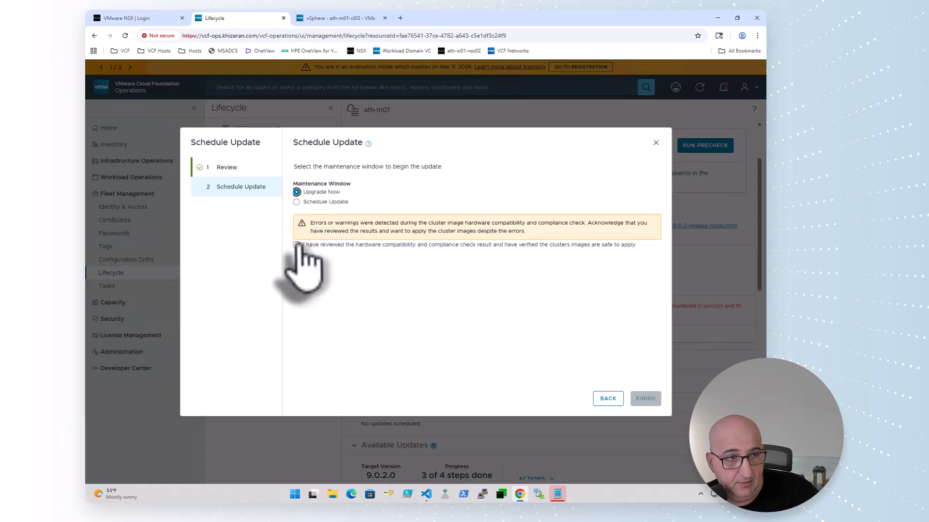
left_click(297, 245)
left_click(645, 399)
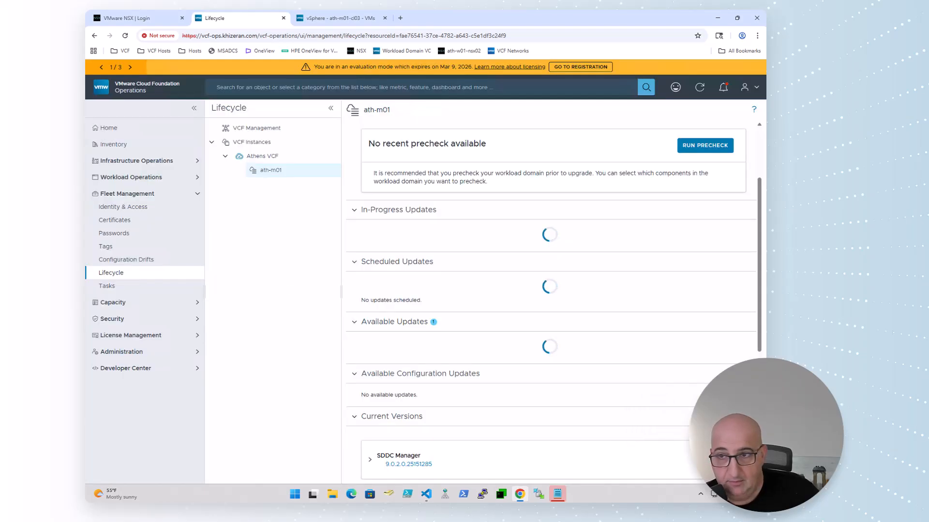
Step: Switch to the vSphere Client and review the VM/Host groups, VM/Host rules and VM overrides of ath-m01-cl01
left_click(334, 18)
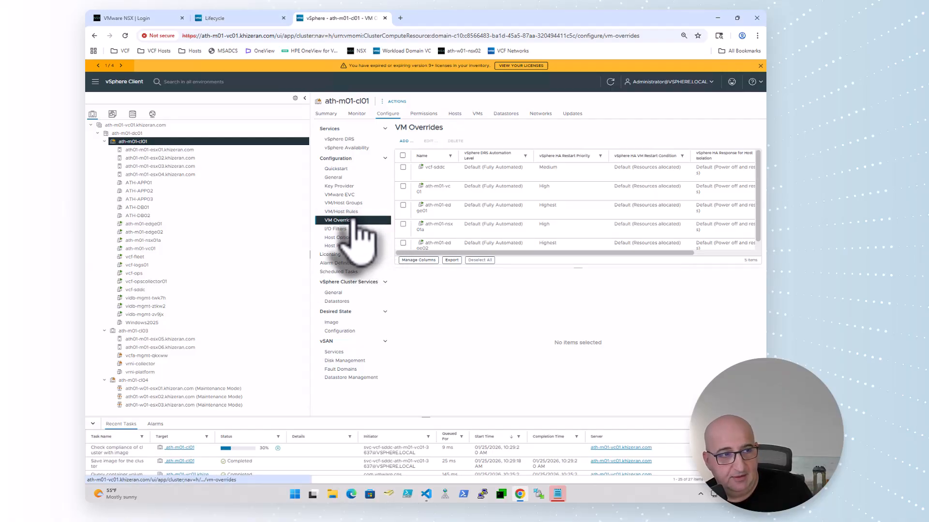
left_click(361, 212)
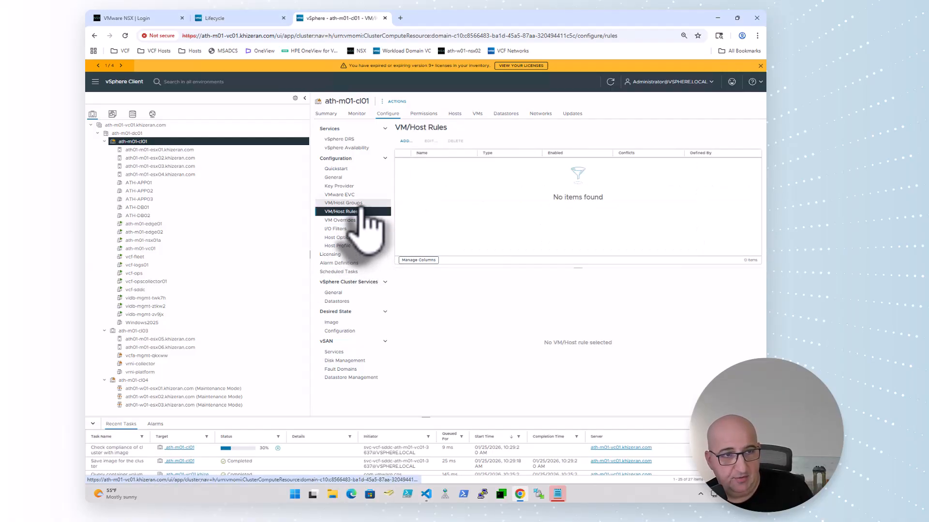
left_click(363, 204)
left_click(361, 212)
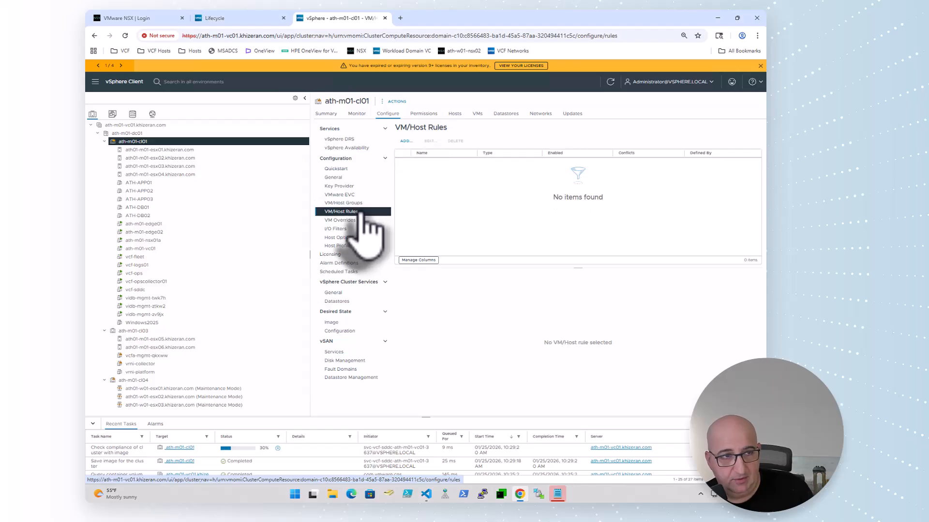
left_click(363, 221)
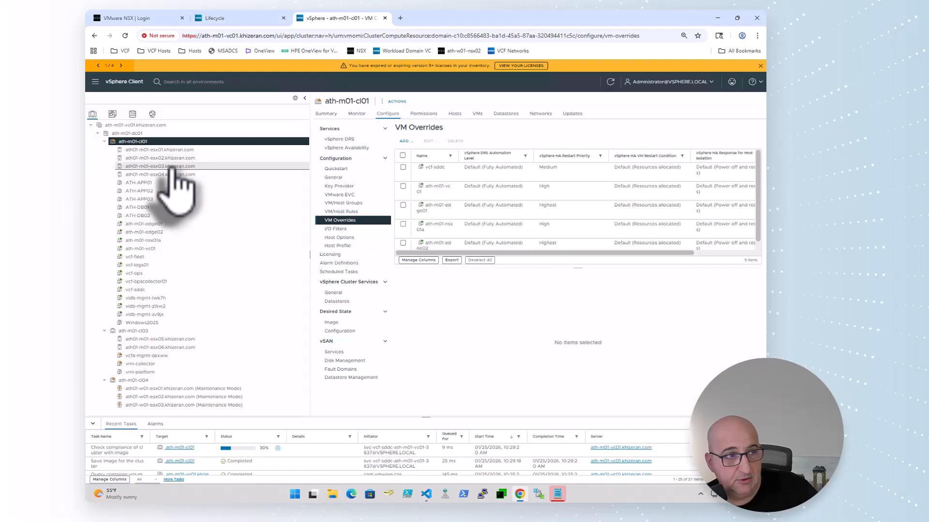
Step: Check the cluster update progress in VCF Operations and the hypervisor versions of hosts esx03, esx04 and esx01 in the vSphere Client
left_click(234, 18)
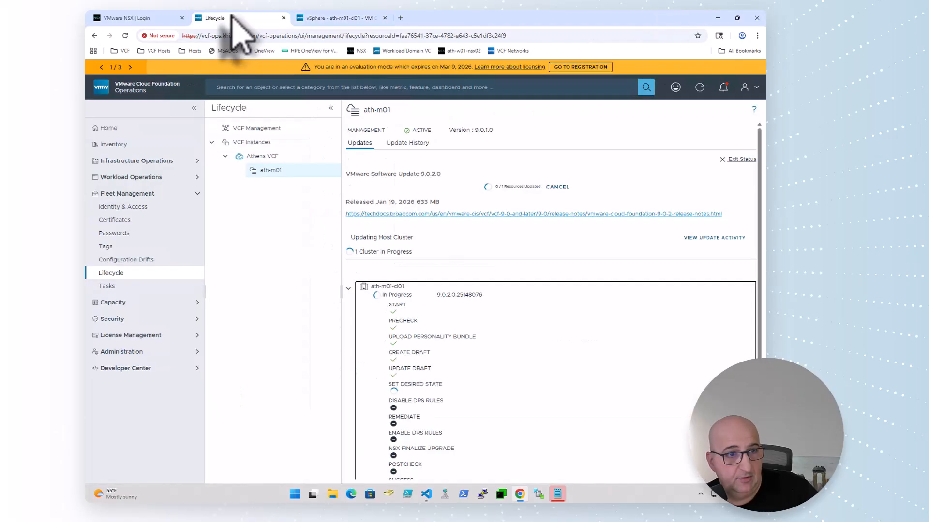
scroll(498, 322, "down", 1)
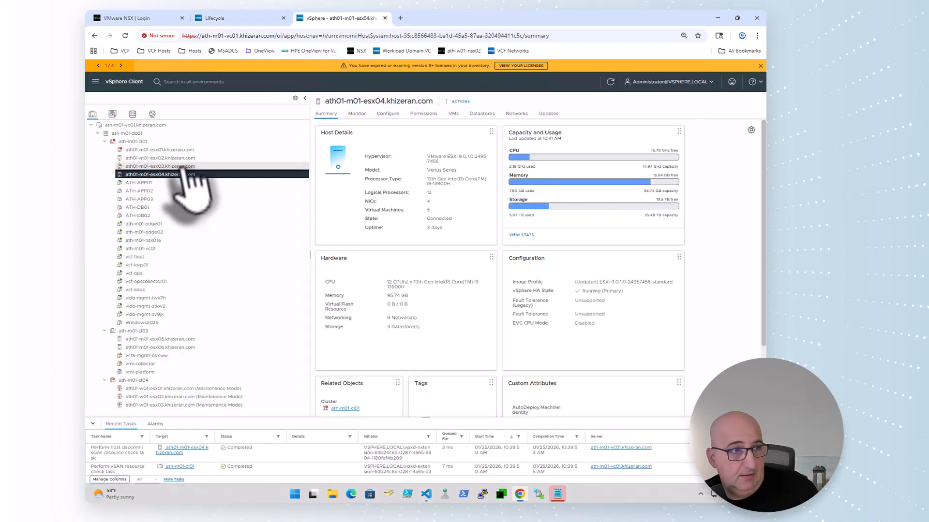
left_click(182, 166)
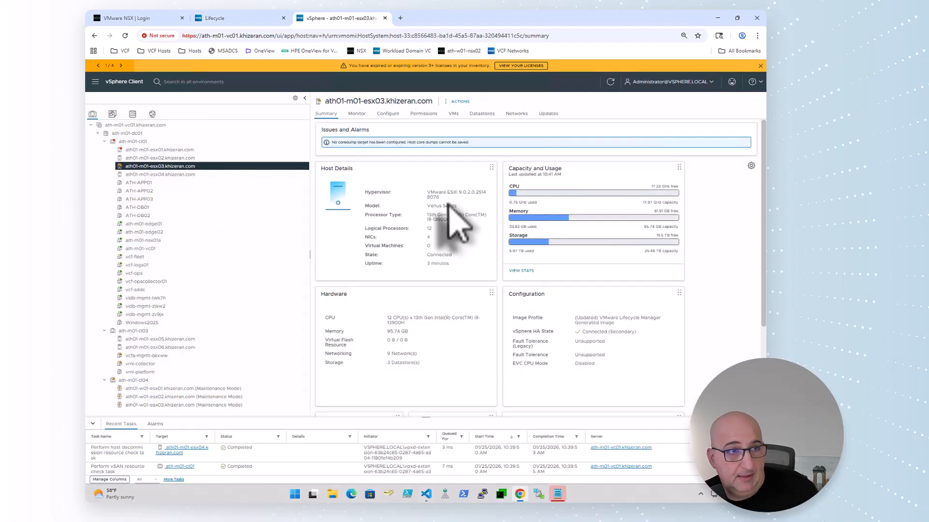
left_click(189, 174)
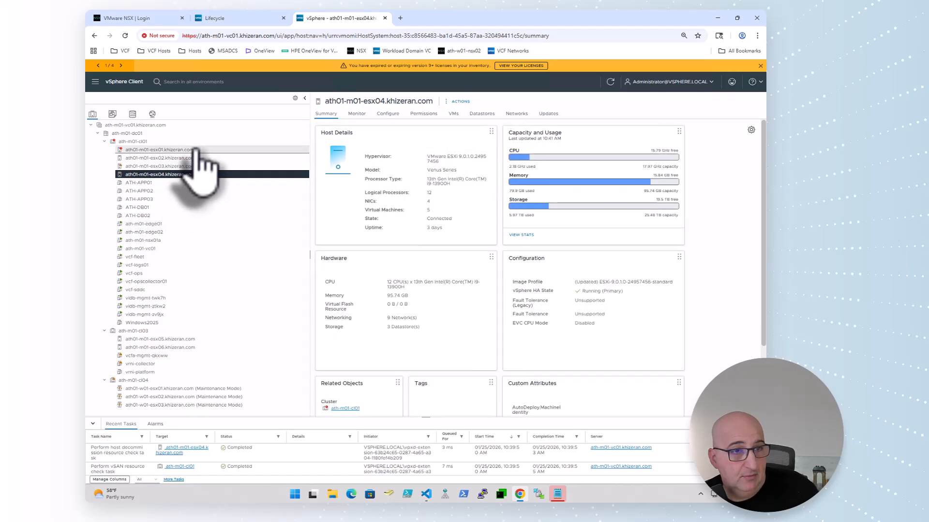
left_click(193, 150)
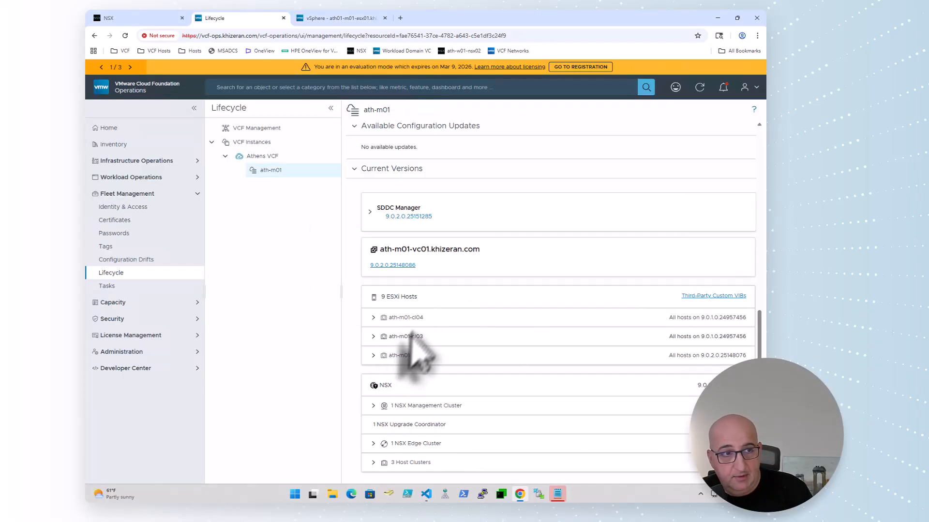
Step: Expand ath-m01-cl01 under the domain's current versions in VCF Operations to check its ESXi hosts' version
left_click(373, 356)
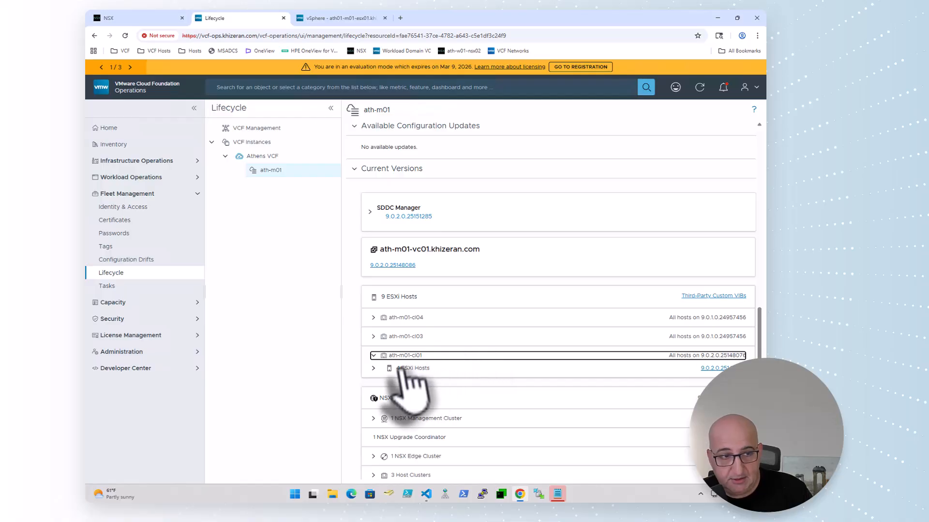
left_click(373, 368)
scroll(387, 370, "down", 1)
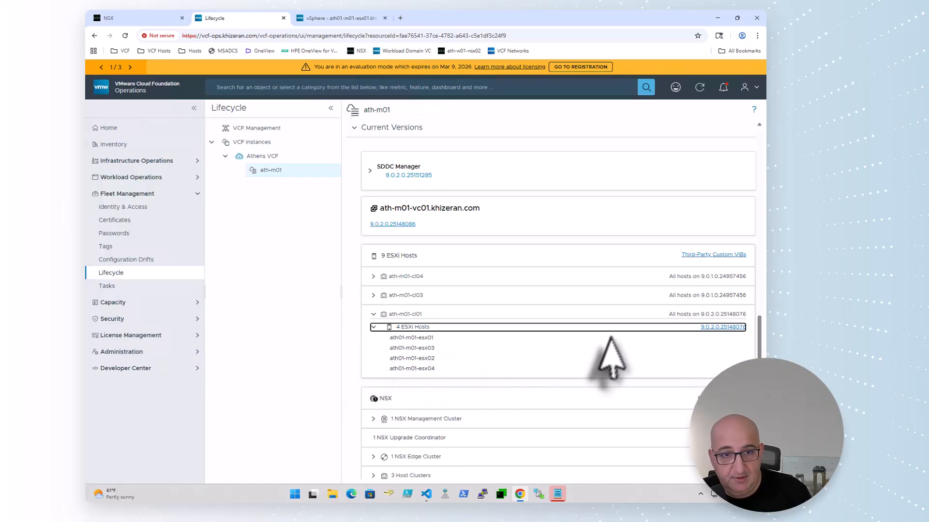
Step: Check the ESXi host versions of clusters ath-m01-cl03 and ath-m01-cl04 under the domain's current versions
left_click(373, 296)
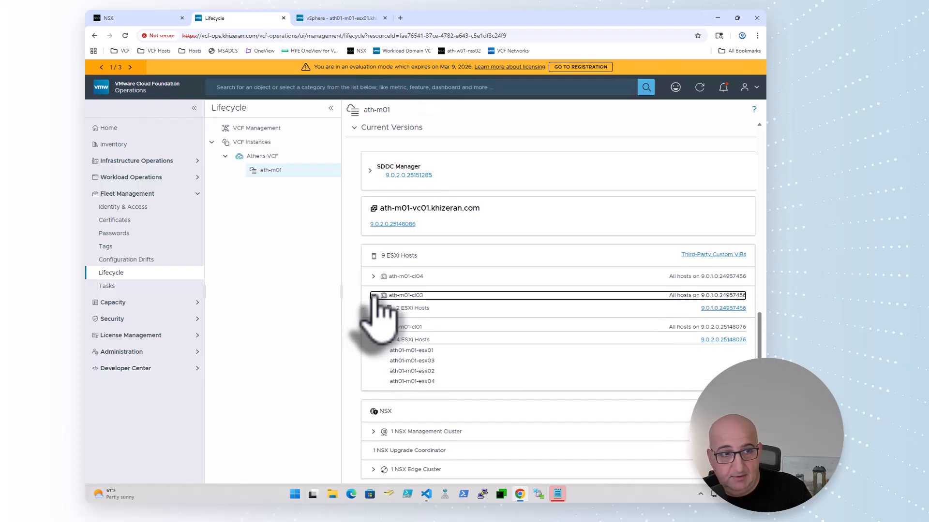
left_click(374, 296)
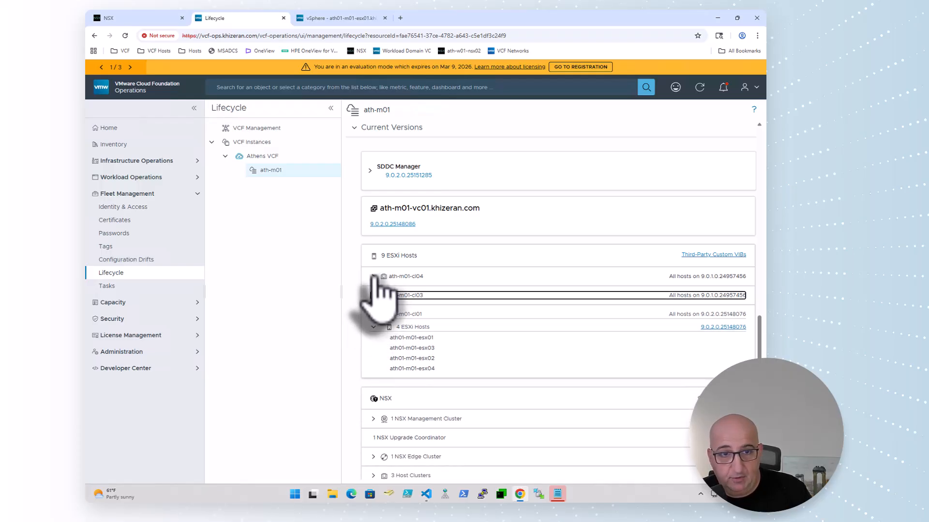
left_click(373, 276)
left_click(375, 276)
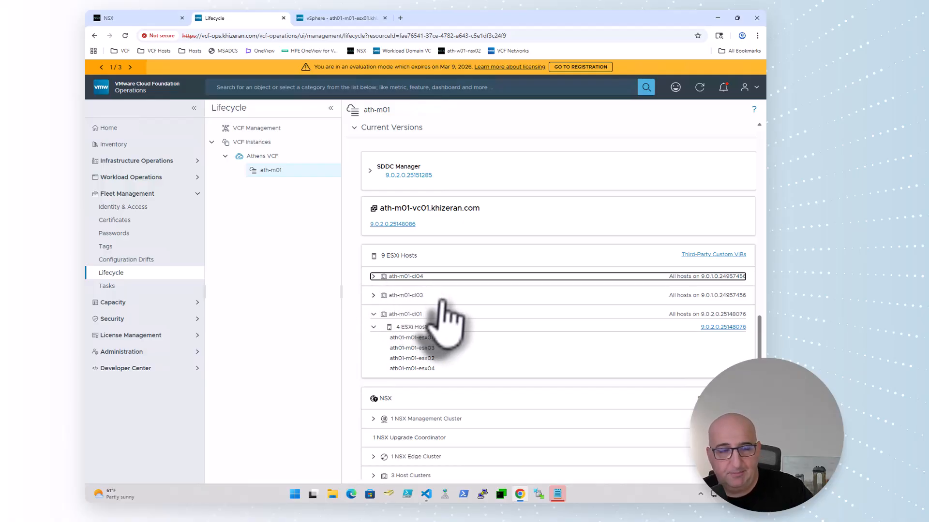
Step: Review ath-m01's in-progress, scheduled and available updates, including the progress towards target version 9.0.2.0, and its current component versions
scroll(442, 310, "up", 4)
scroll(455, 319, "up", 5)
scroll(464, 319, "down", 5)
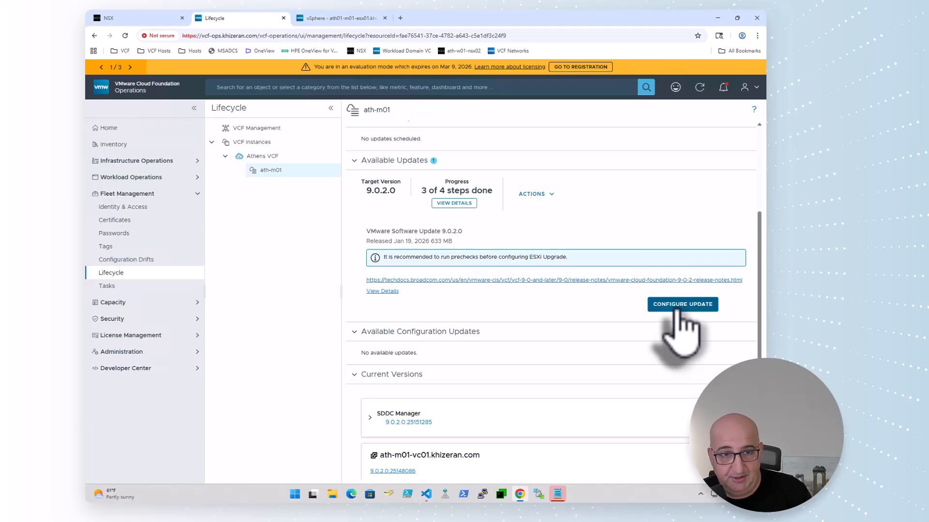
scroll(667, 324, "up", 4)
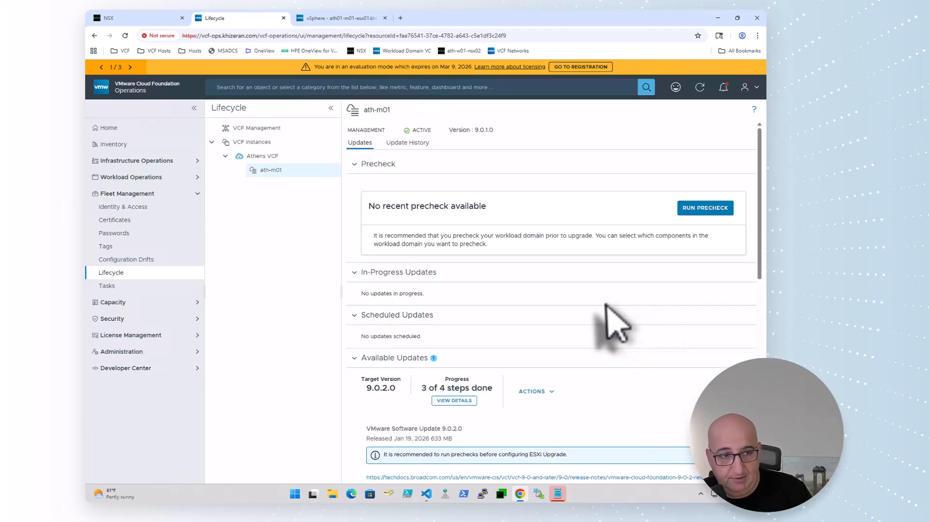
scroll(491, 307, "down", 5)
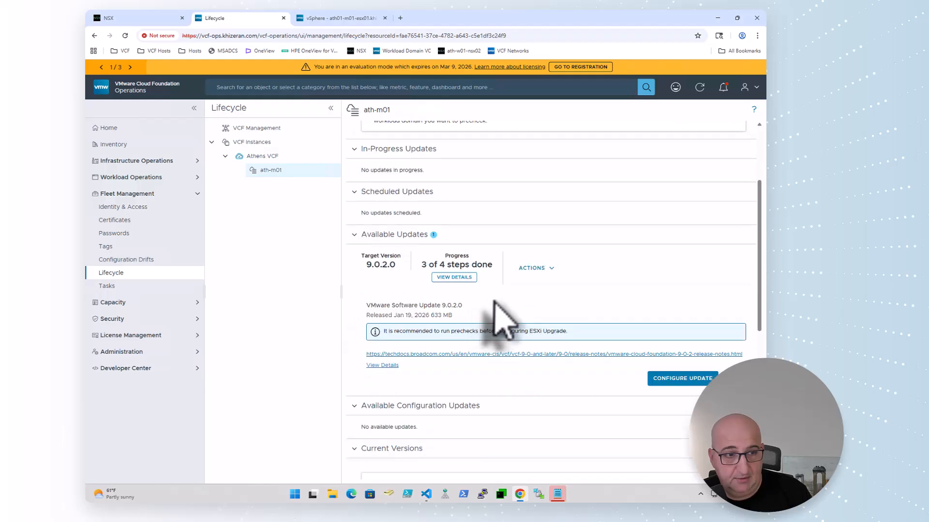
scroll(498, 310, "up", 5)
scroll(544, 353, "down", 10)
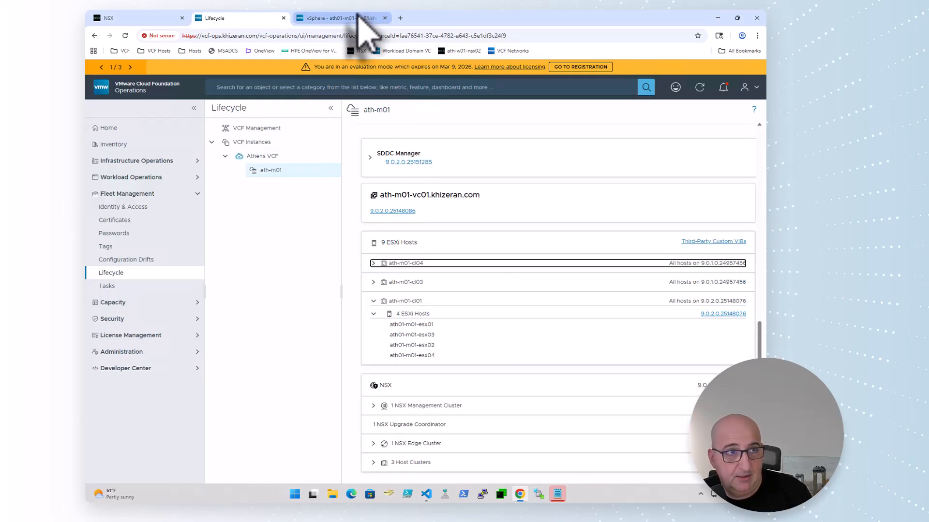
Step: Switch to the vSphere Client and check the summaries of hosts esx02, esx03 and esx01 in ath-m01-cl01 for their hypervisor versions
left_click(339, 17)
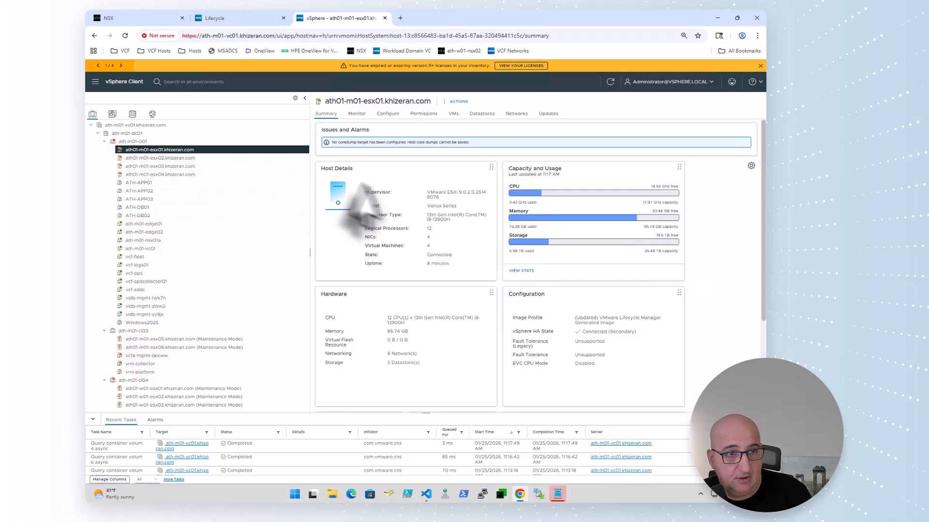
left_click(200, 158)
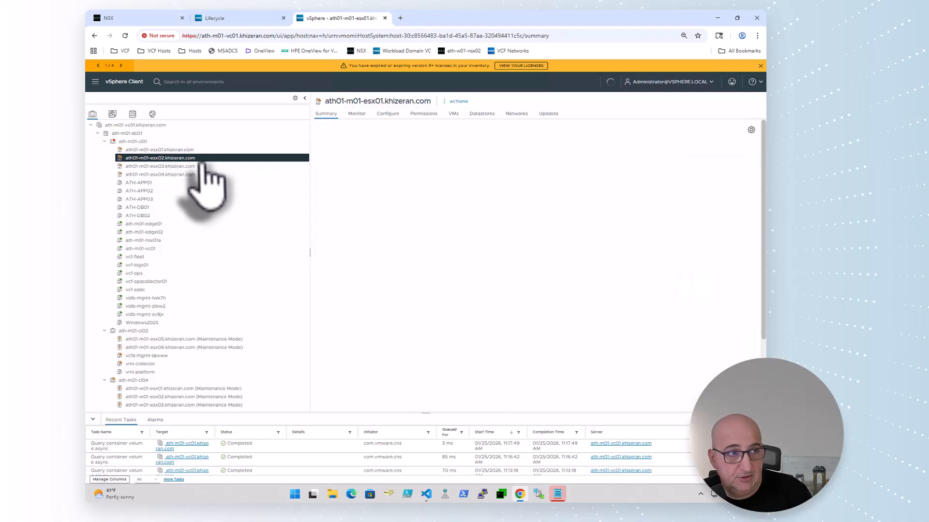
left_click(201, 166)
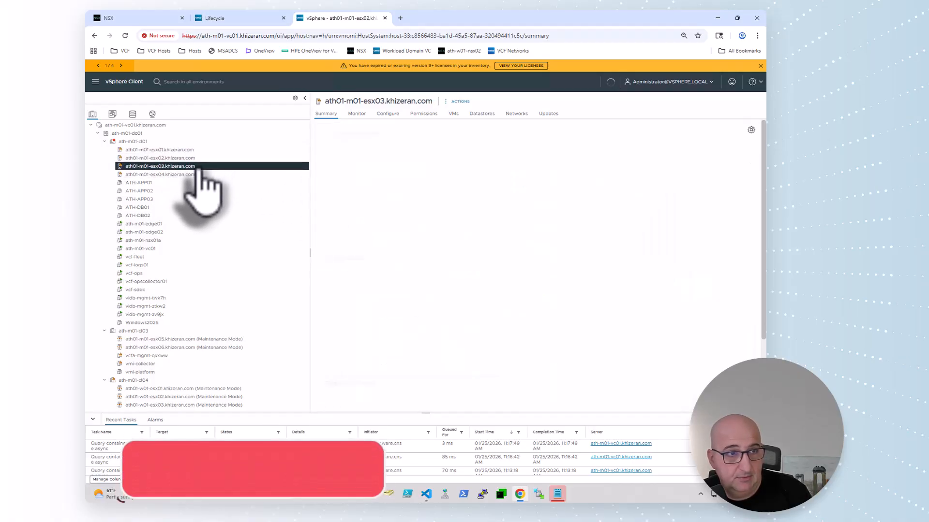
left_click(200, 150)
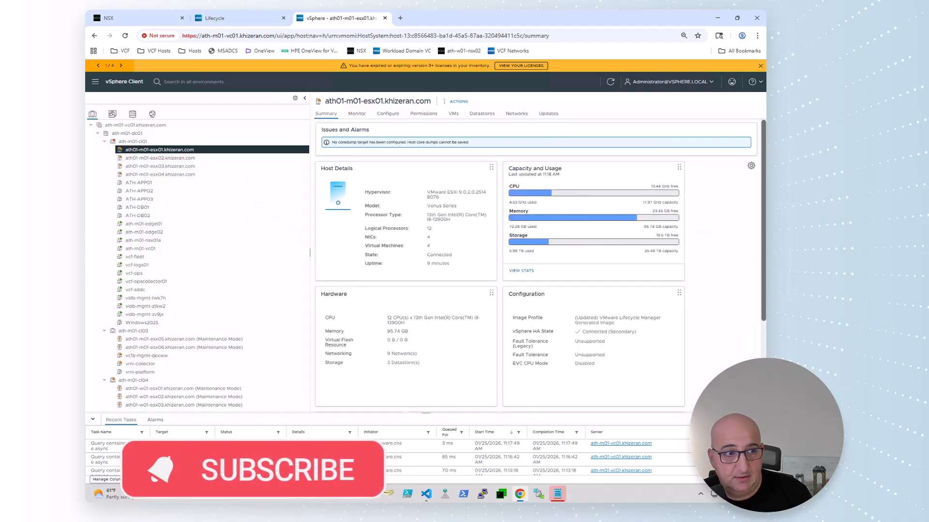